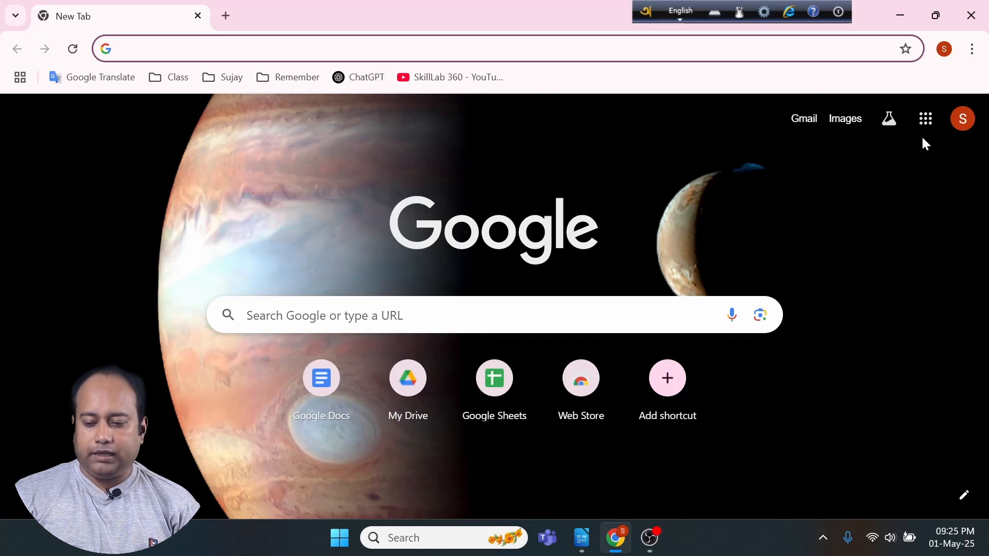
Open Google Docs from the Google apps and create a new blank document
left_click(926, 120)
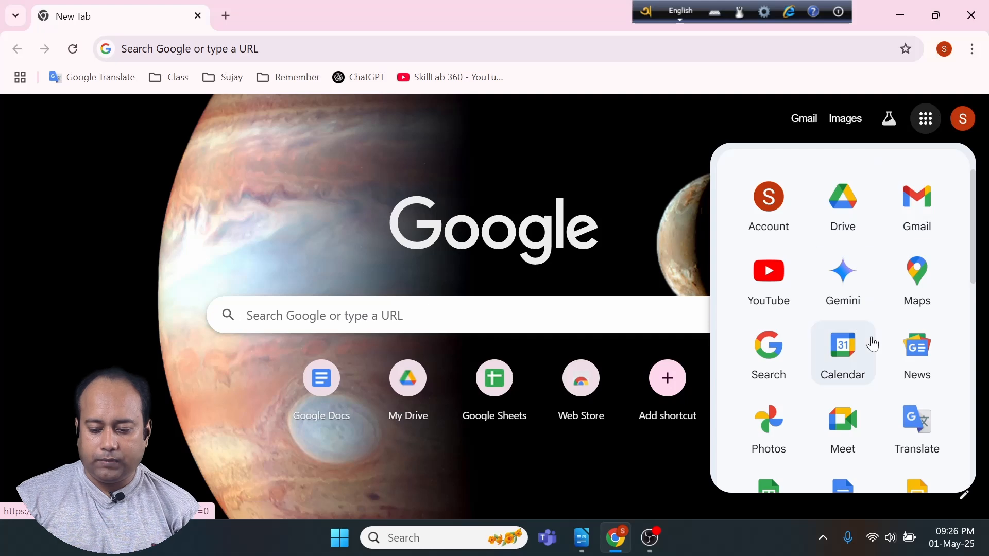
scroll(870, 342, "down", 5)
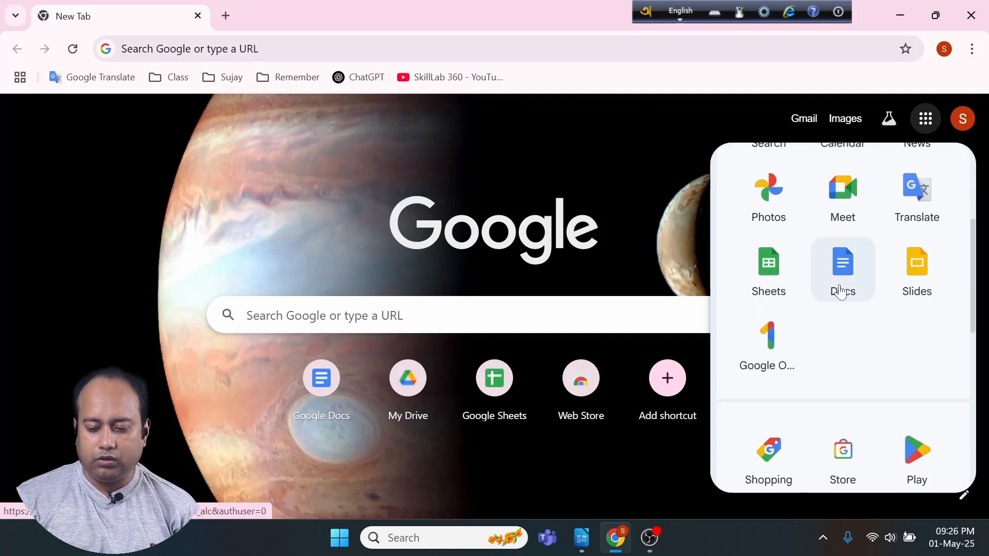
left_click(841, 283)
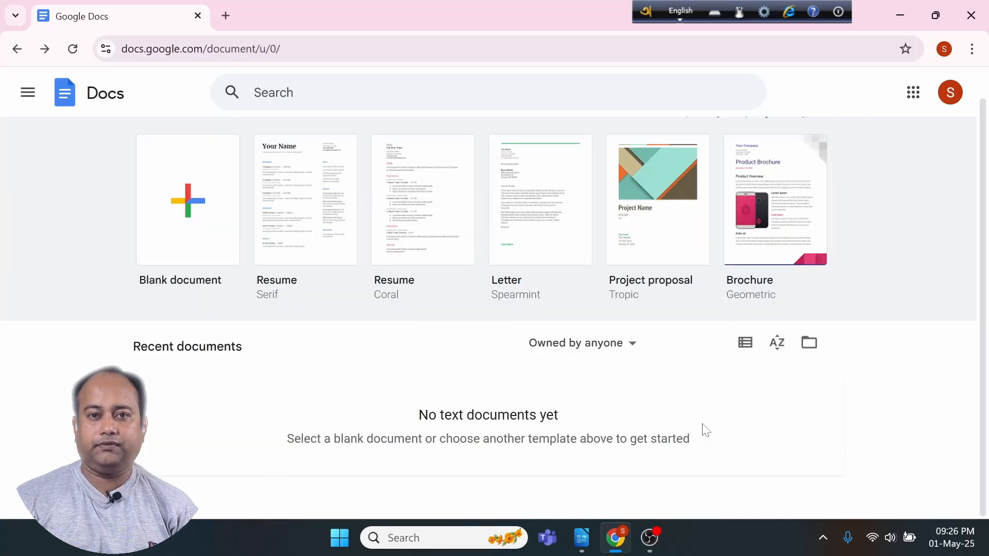
scroll(692, 420, "up", 1)
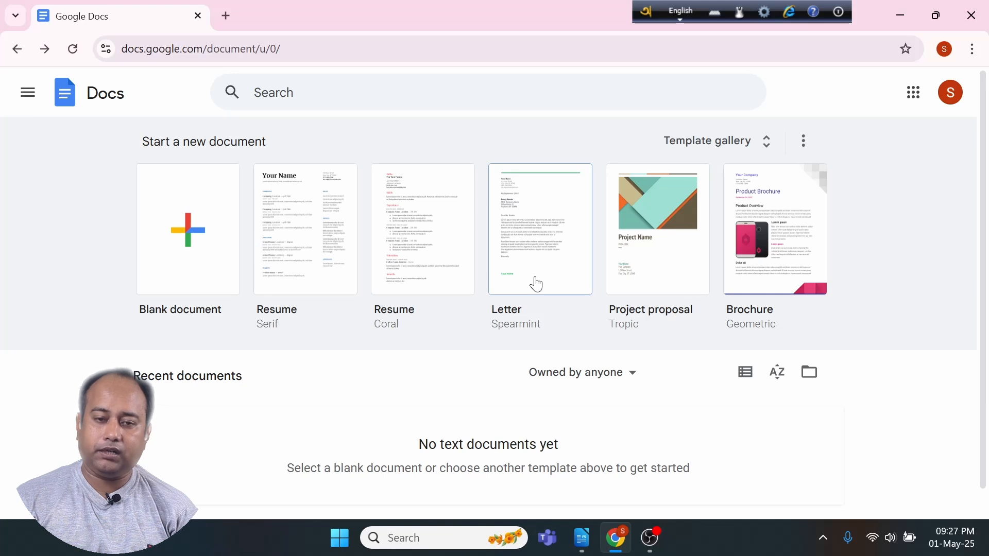
scroll(534, 283, "down", 1)
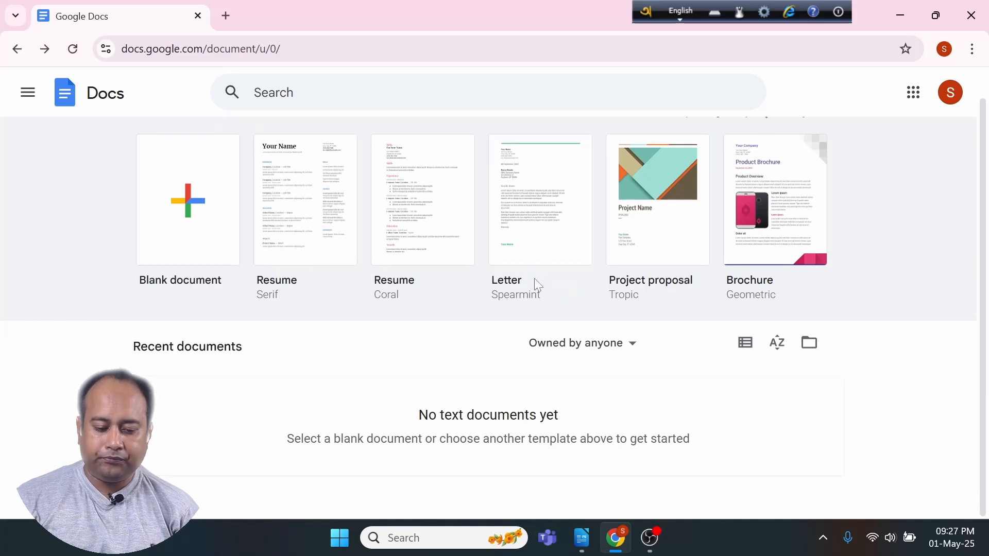
left_click(200, 232)
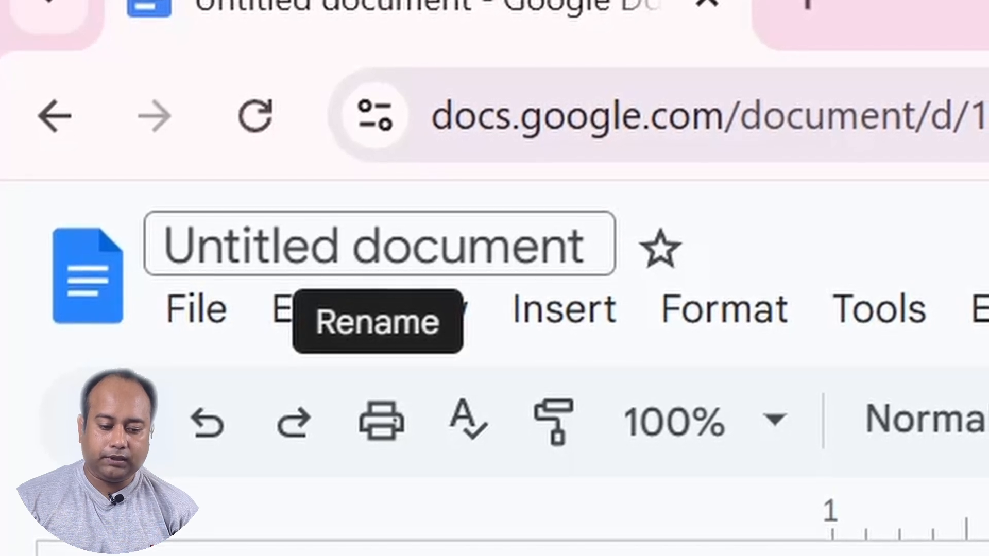
Rename the untitled document as Class-1
left_click(379, 248)
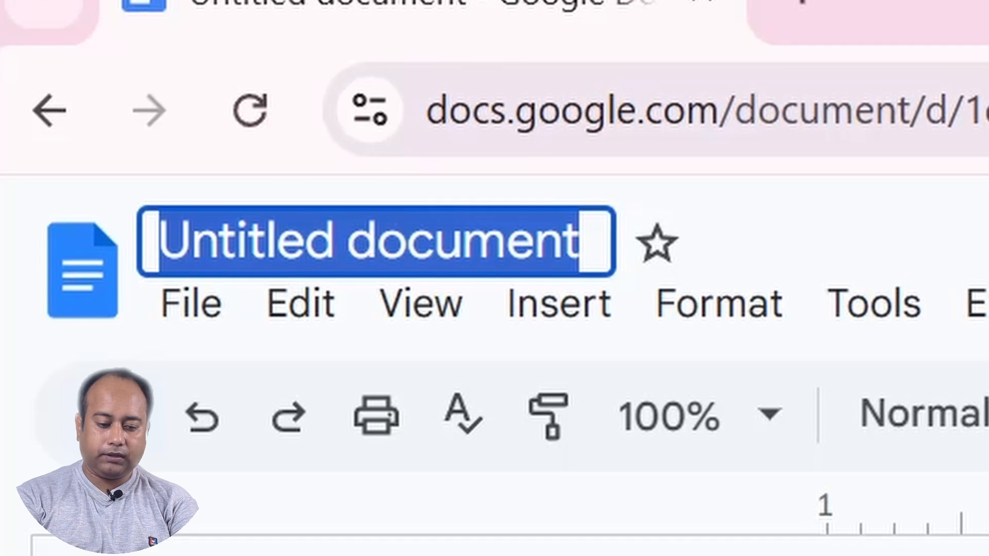
type("Class-1")
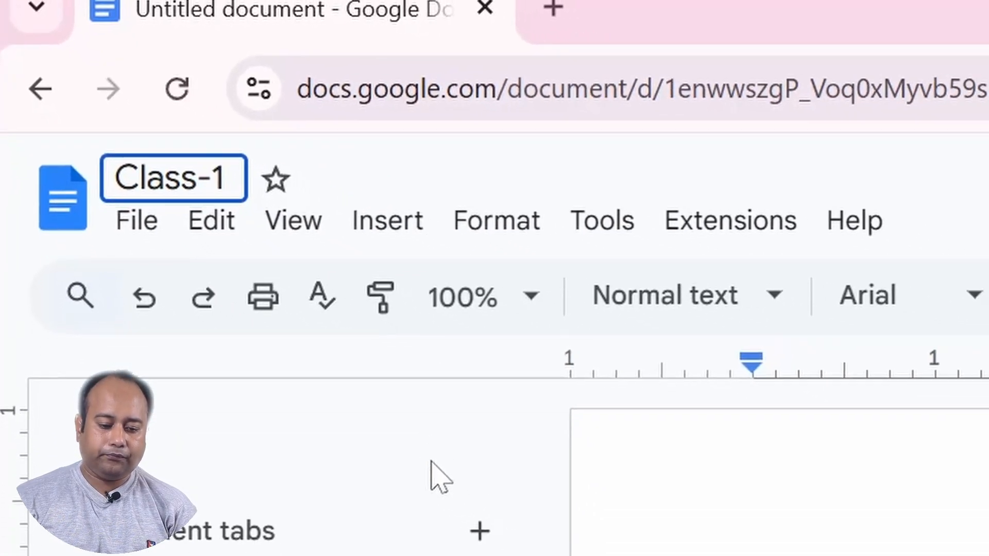
key("Return")
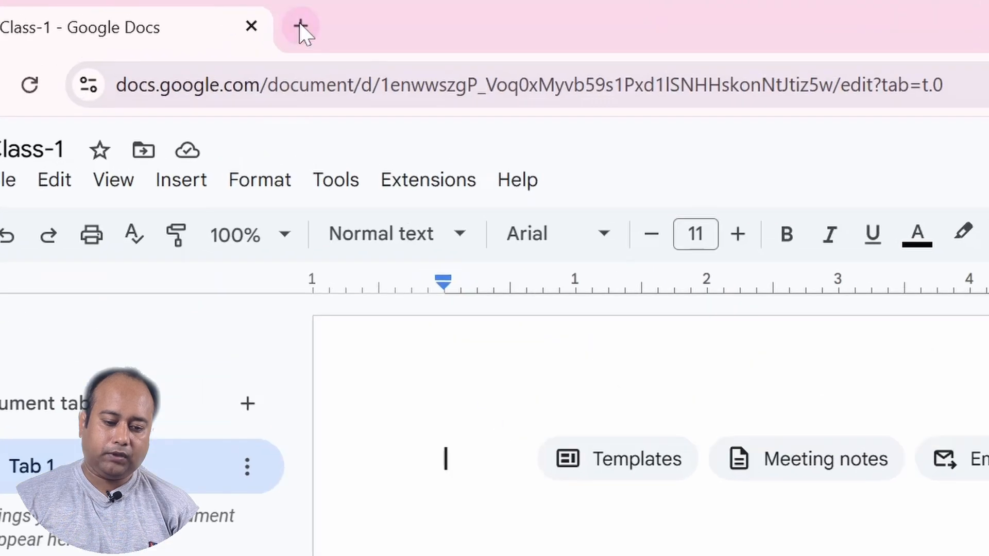
Open Google Drive in a new browser tab and view the files stored in My Drive
left_click(225, 15)
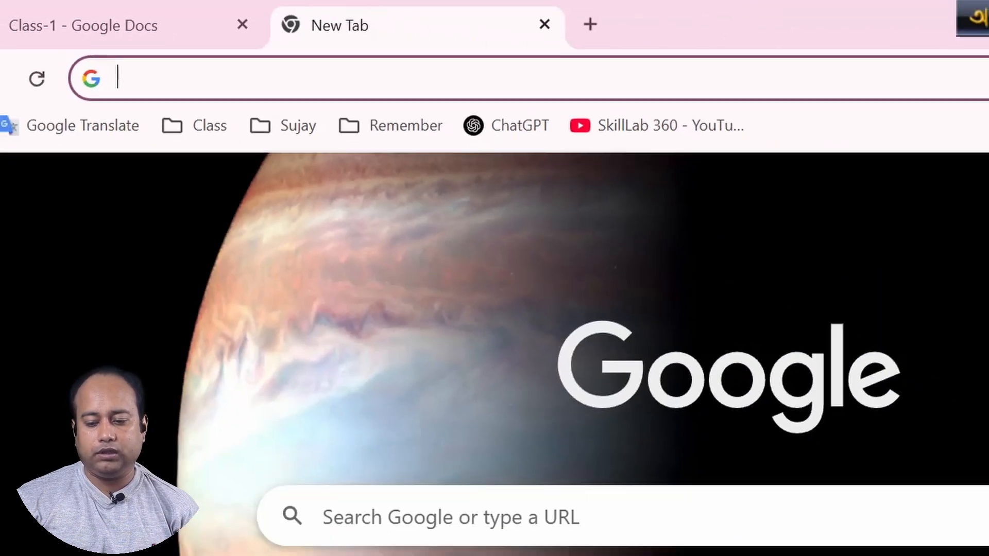
left_click(925, 118)
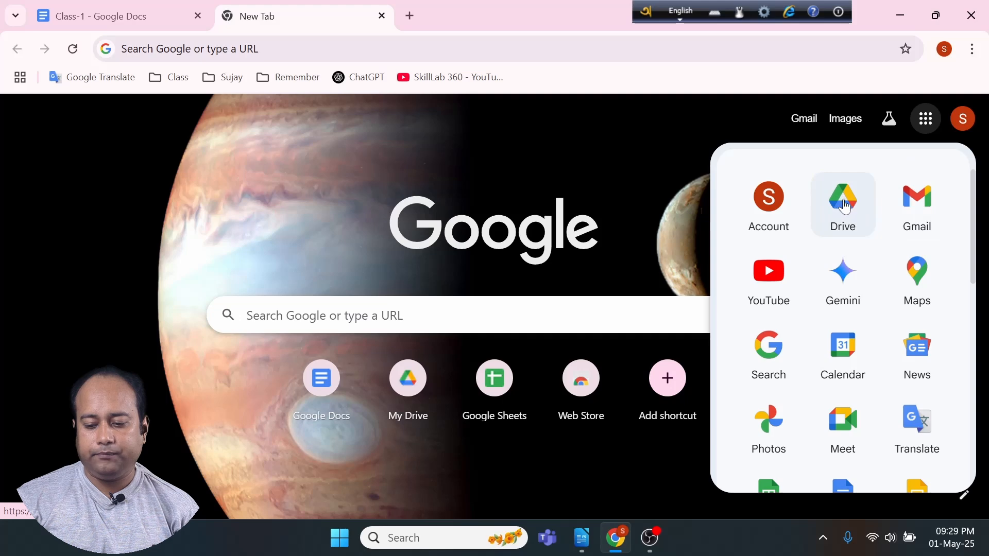
left_click(846, 206)
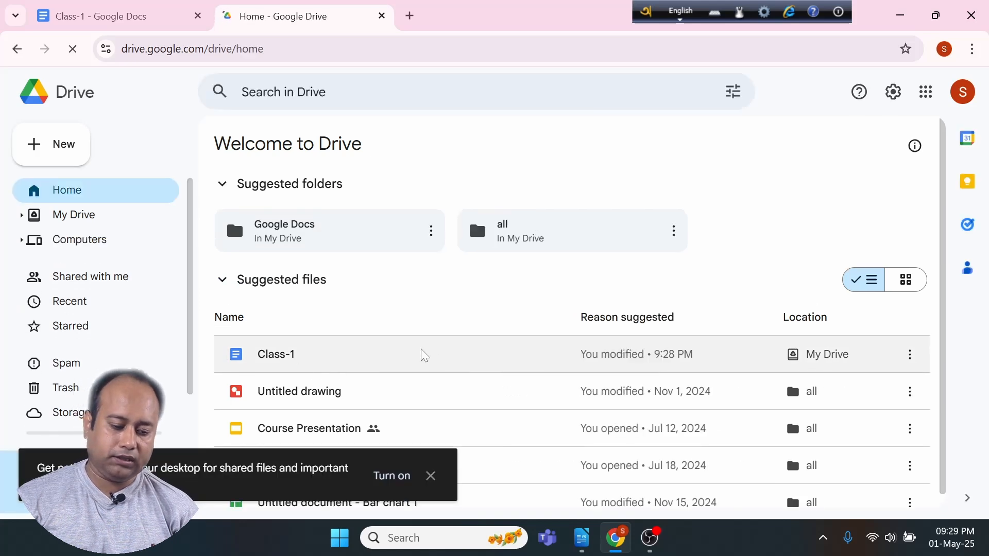
left_click(74, 215)
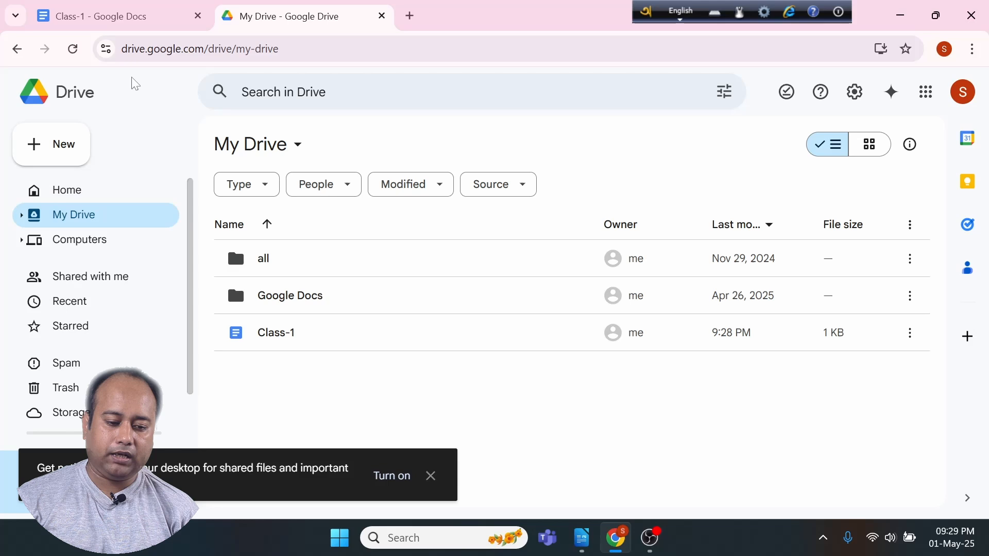
Return to the Class-1 document and make it available offline
left_click(105, 22)
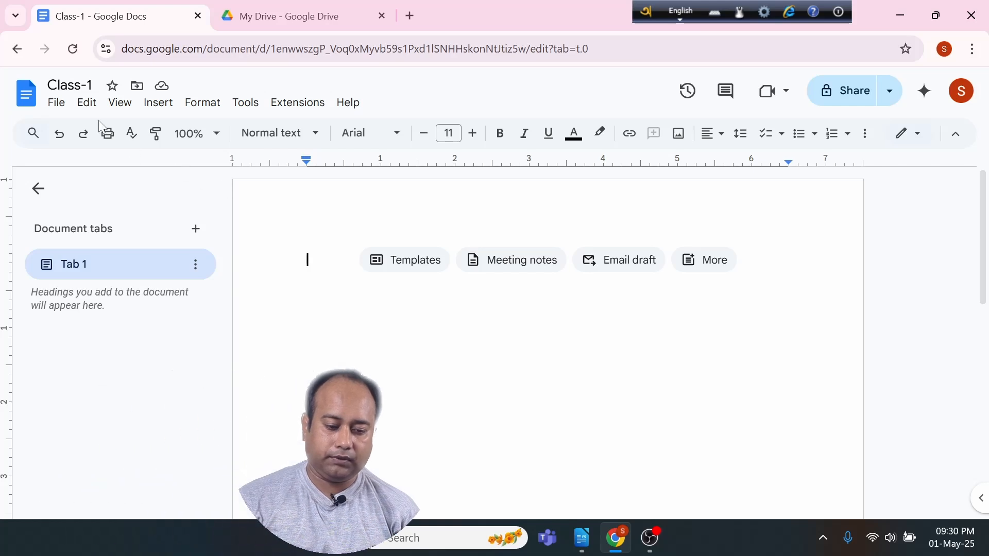
left_click(60, 111)
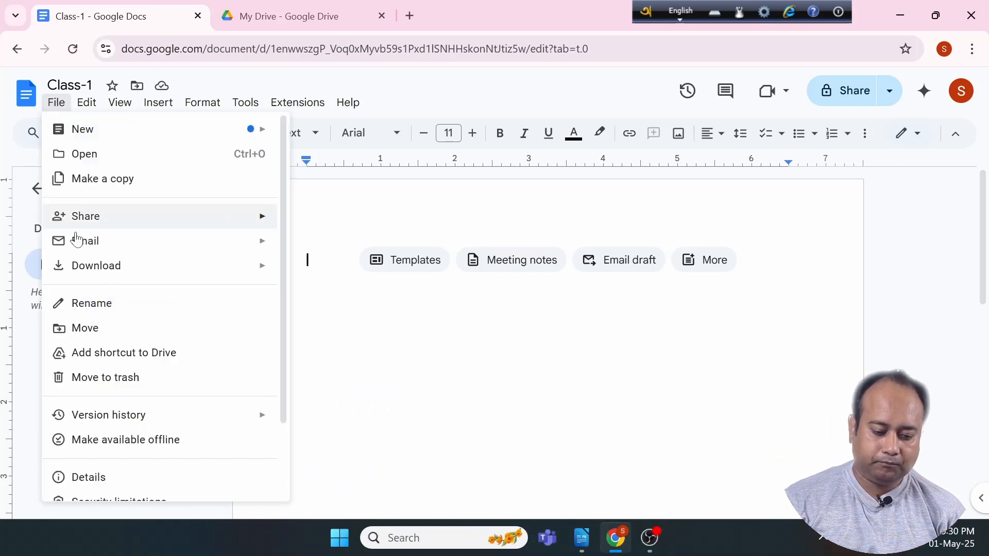
left_click(143, 444)
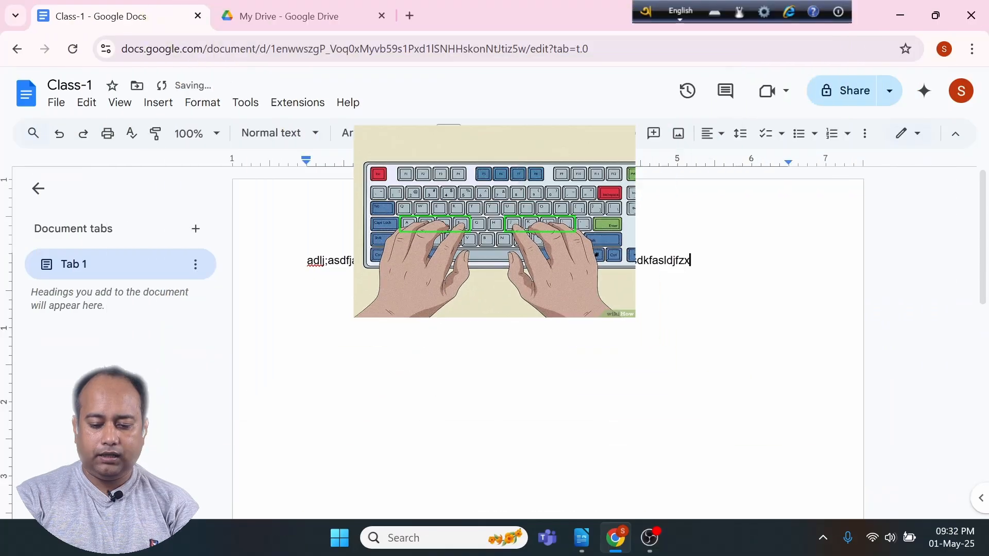
Enter a run of random practice letters in the document and delete all of the text
type("zxlcnv,zxncvzxnvalskdflkajsdf")
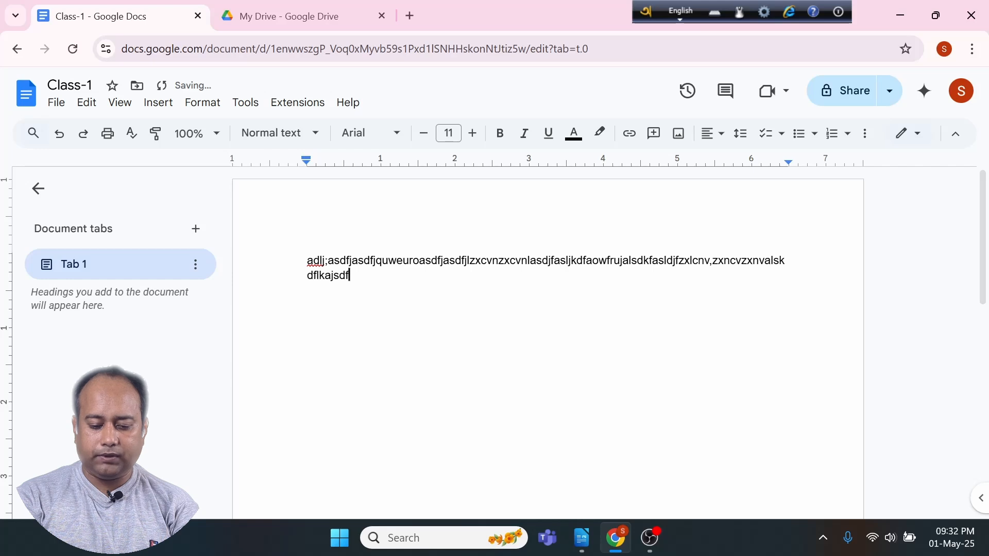
type("jasdflkjaslkdfjaslkdfalsjdfwoj")
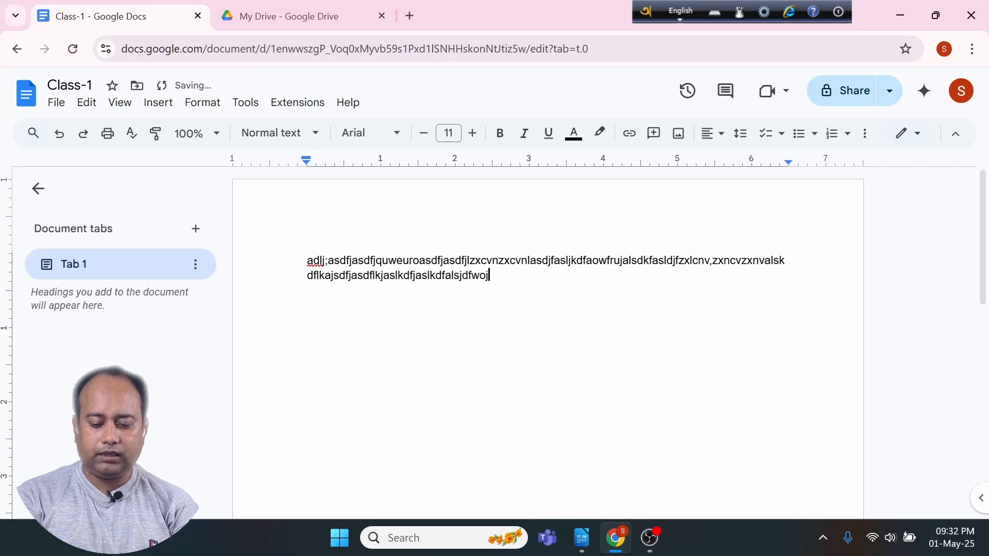
type("jsdlfja;lsdfjasdfjasdljfasldjf")
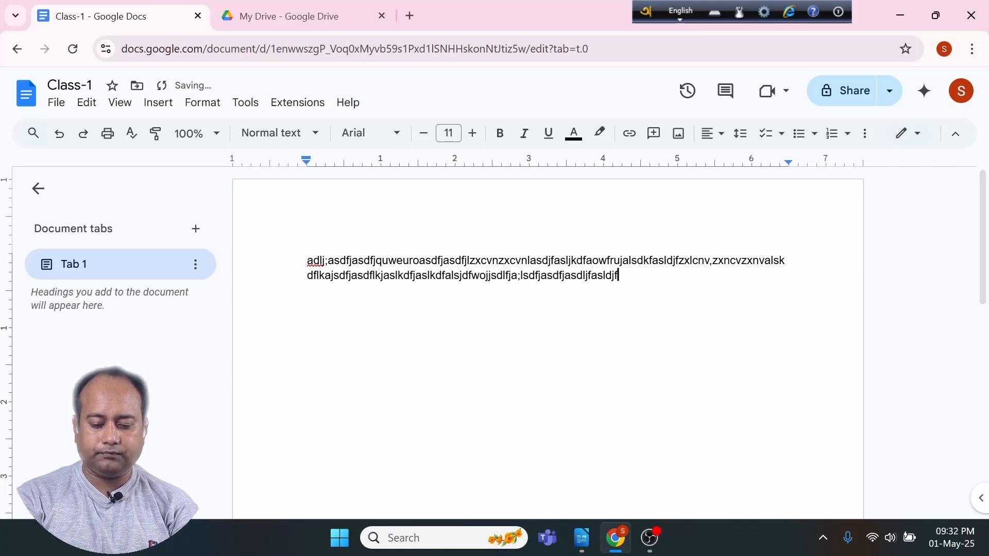
key("ctrl+a")
key("BackSpace")
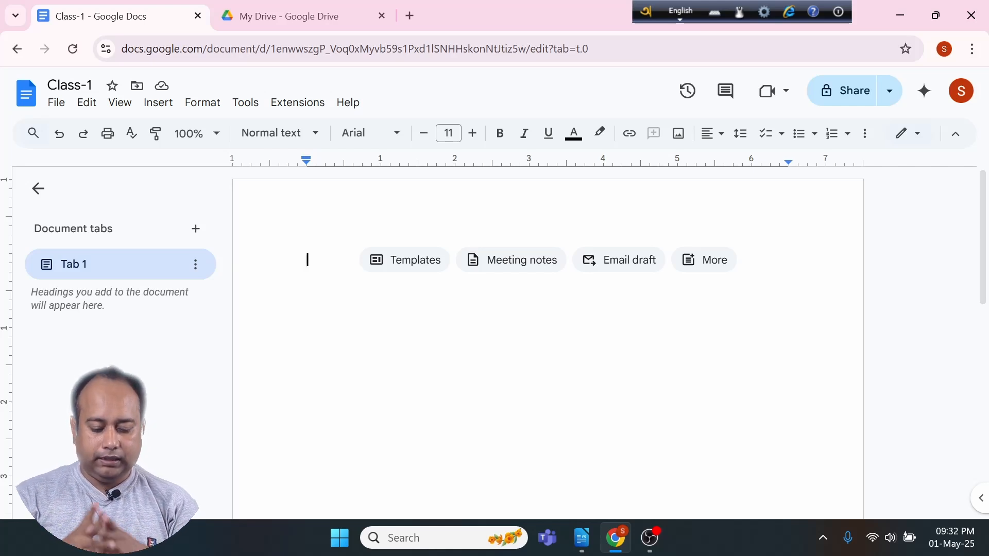
Write the home-row letters "asdfghjkl;" as the document's first line and start a new line
type("as")
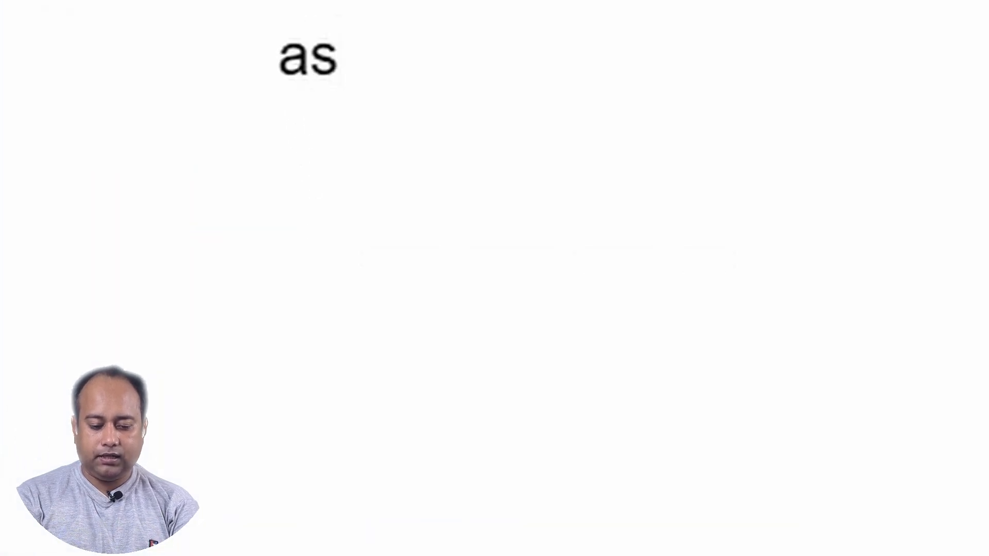
type("dfg")
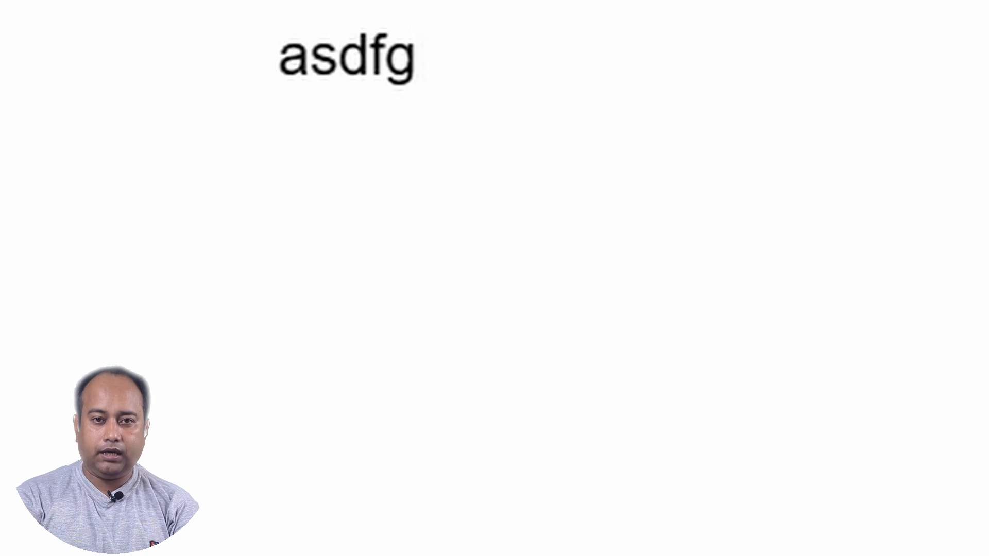
type("hjkl;")
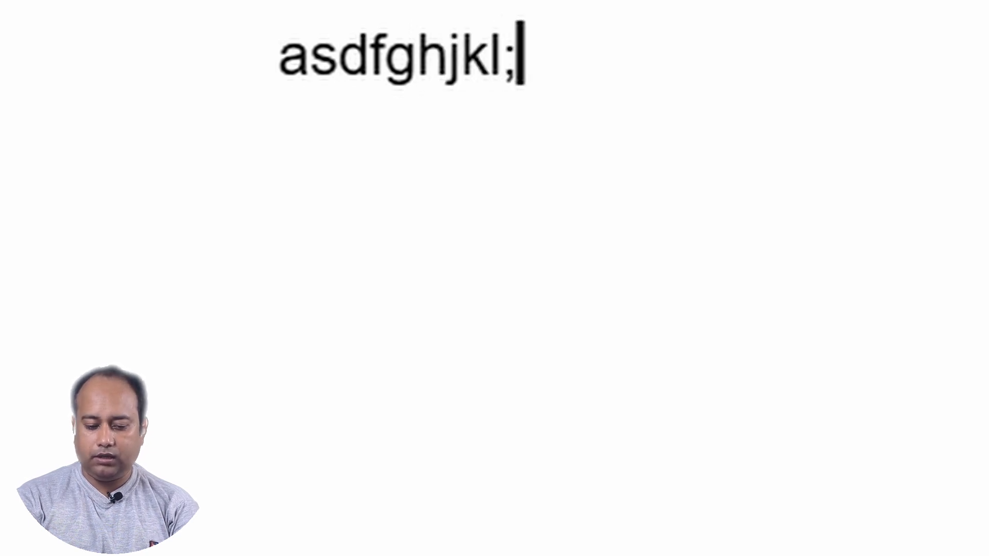
key("Return")
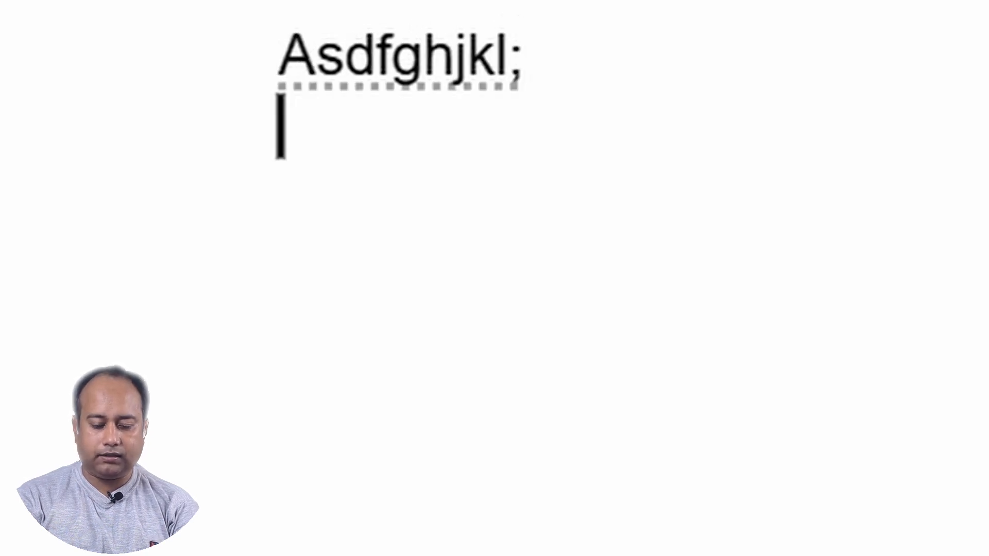
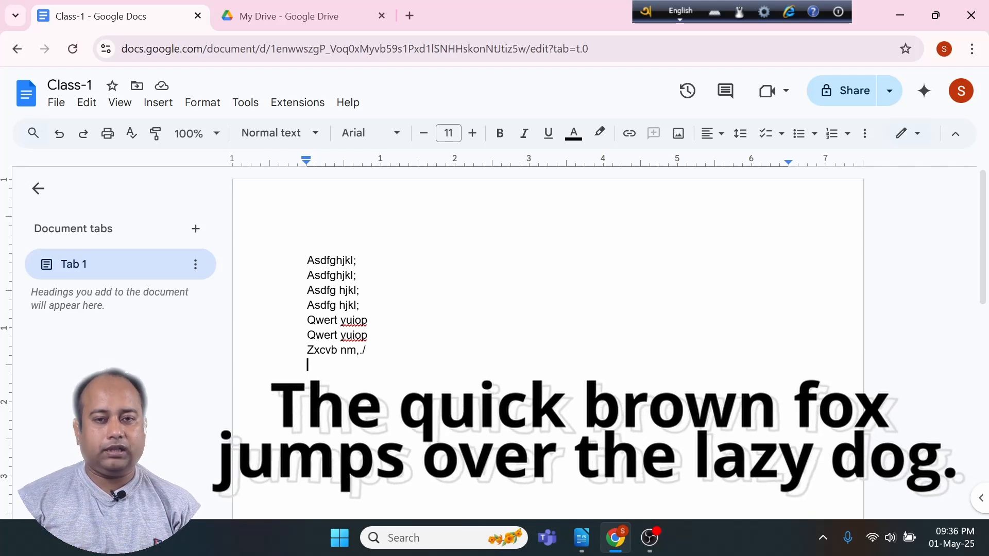
Add blank lines below the "Zxcvb nm,./" line until the cursor moves onto a second page
key("Return")
key("Return")
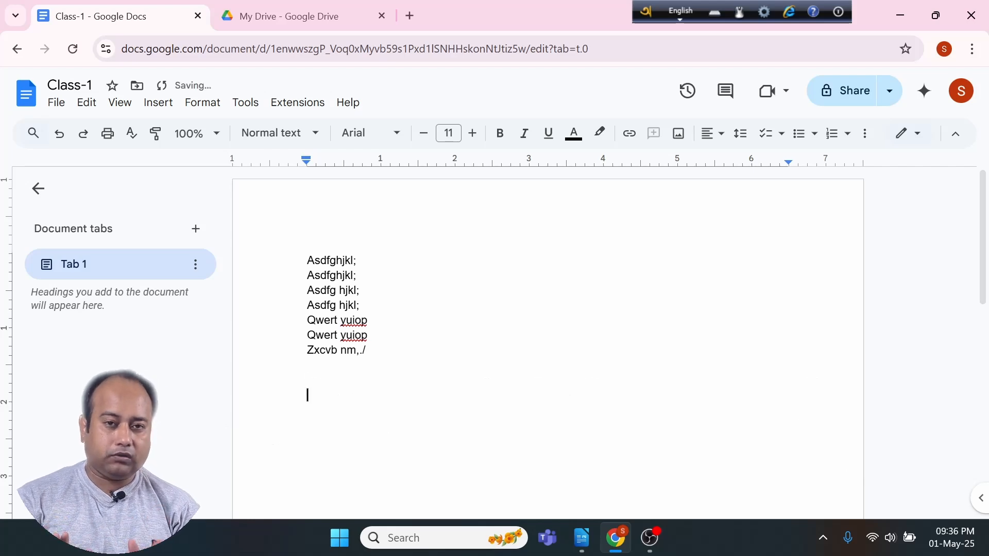
key("BackSpace")
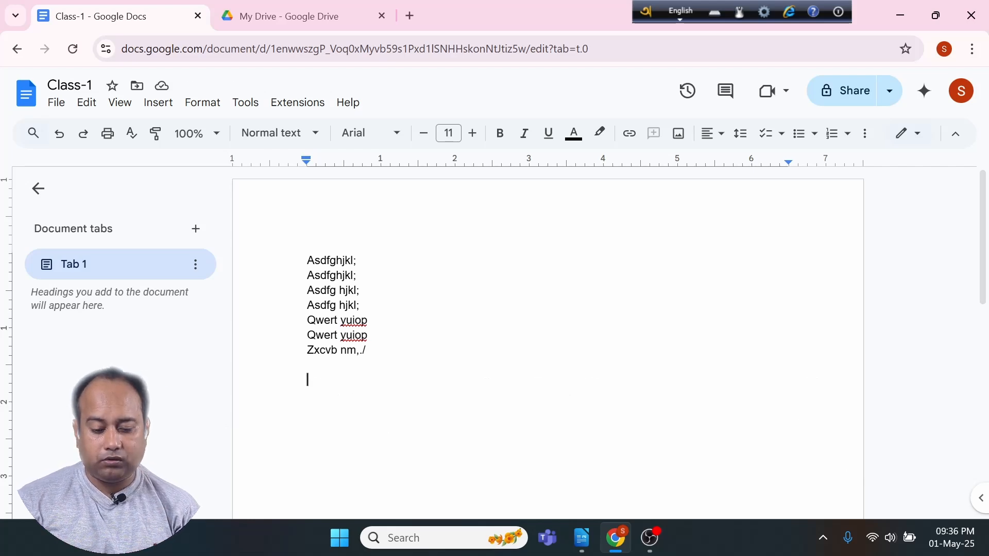
scroll(548, 343, "down", 7)
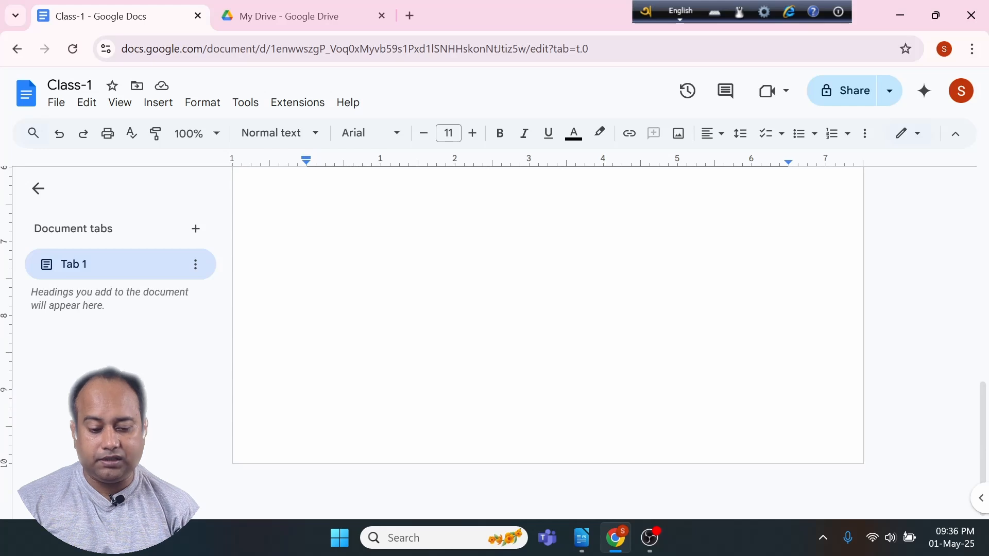
key("Return")
key("Return")
key("Return")
key("Return")
key("Return")
key("Return")
key("Return")
key("Return")
key("Return")
key("Return")
key("Return")
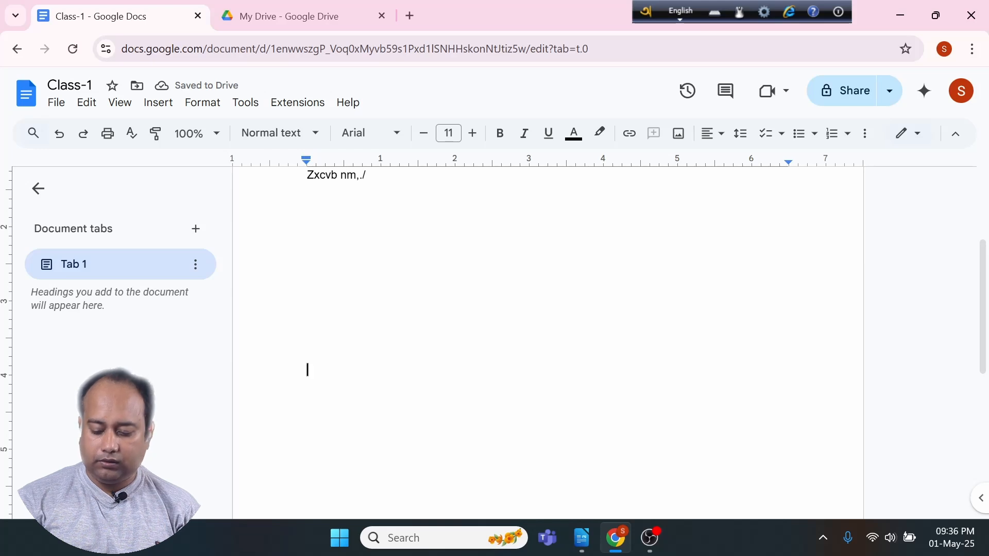
key("Return")
key("Return")
key("Return")
key("Return")
key("Return")
key("Return")
key("Return")
key("Return")
key("Return")
key("Return")
key("Return")
key("Return")
key("Return")
key("Return")
key("Return")
key("Return")
key("Return")
key("Return")
key("Return")
key("Return")
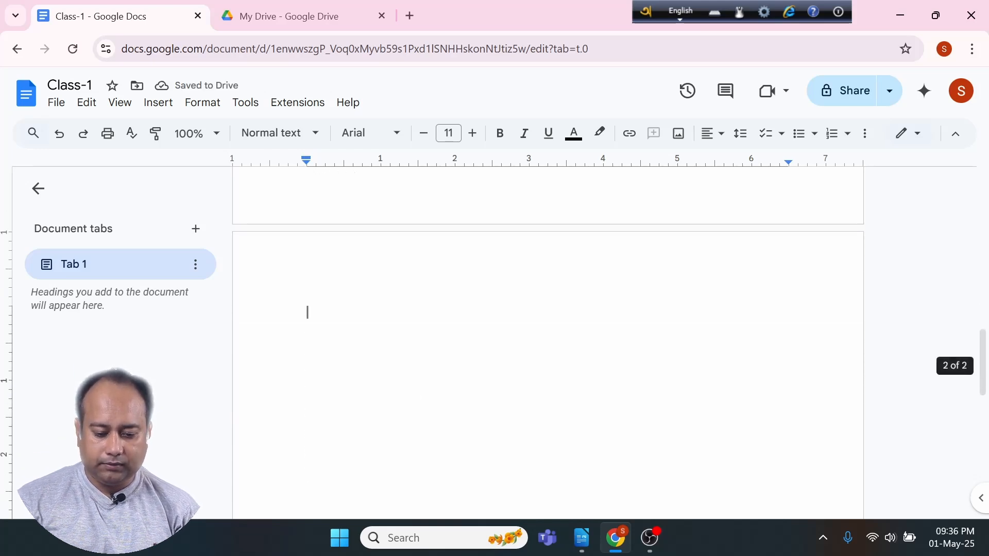
Examine the break between the document's first and second pages
scroll(404, 390, "up", 2)
scroll(404, 389, "down", 2)
scroll(404, 389, "up", 2)
scroll(404, 390, "down", 1)
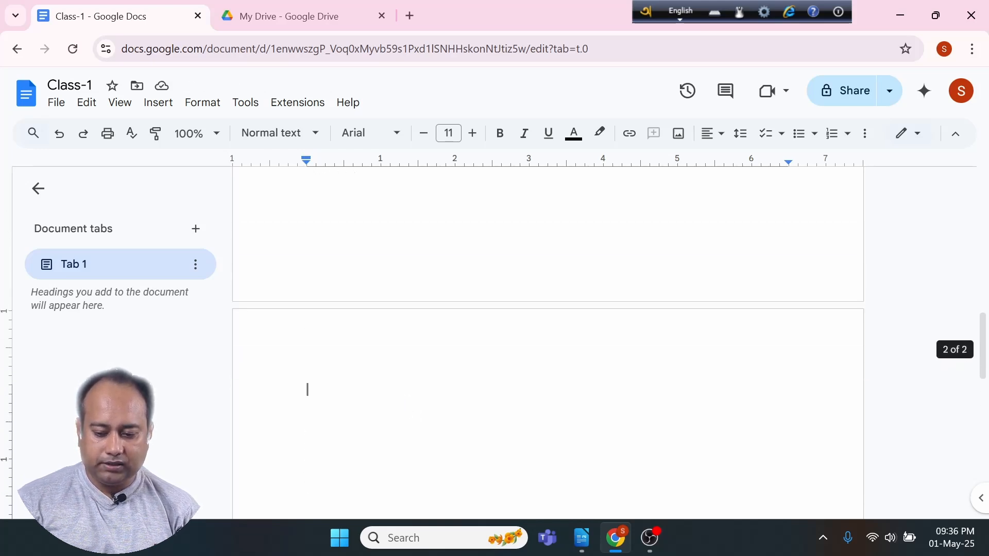
scroll(404, 389, "down", 2)
scroll(404, 389, "up", 2)
scroll(404, 389, "up", 2)
scroll(404, 390, "down", 4)
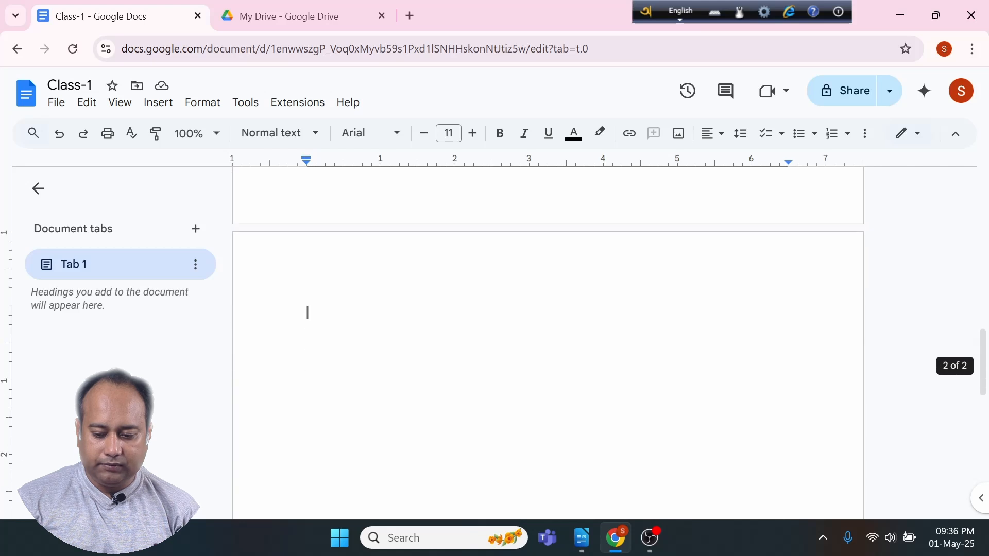
scroll(548, 342, "up", 2)
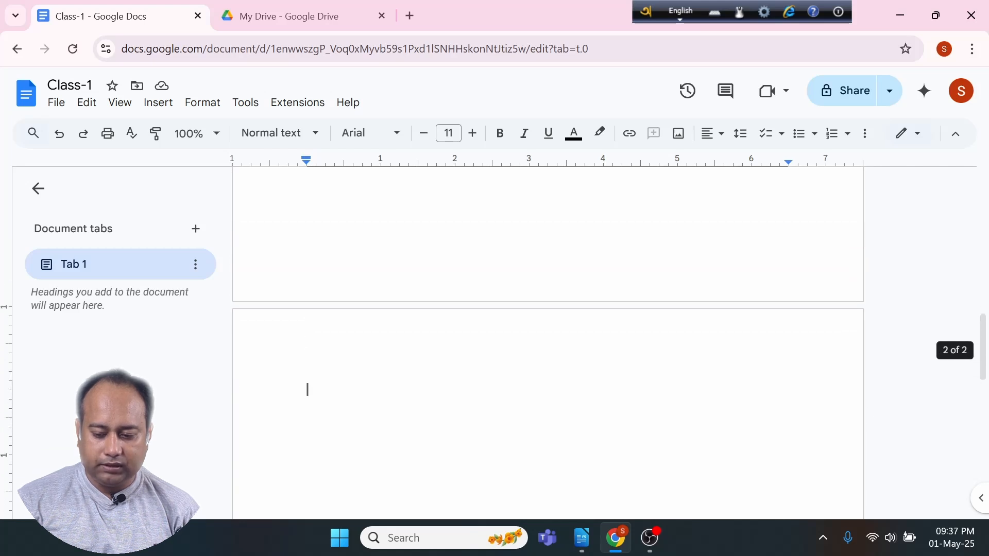
scroll(548, 342, "up", 2)
scroll(547, 342, "down", 4)
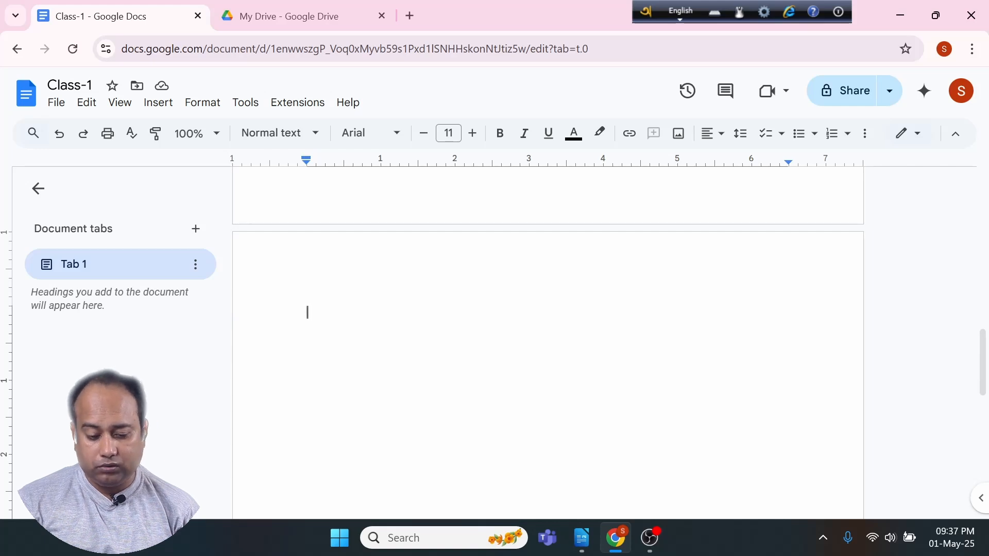
scroll(547, 343, "up", 6)
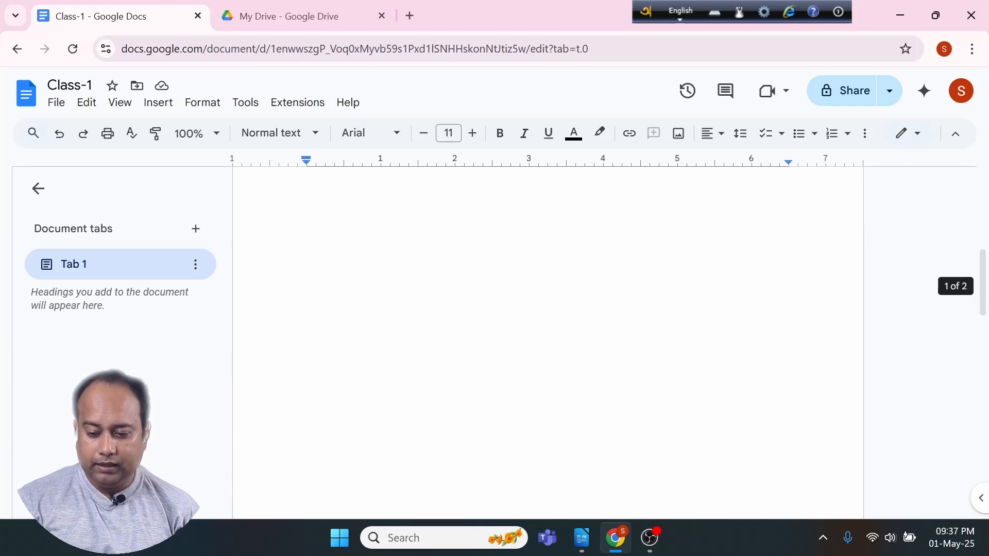
Insert page breaks from the cursor on the second page to add new blank pages to the document
scroll(548, 343, "down", 3)
scroll(548, 342, "up", 3)
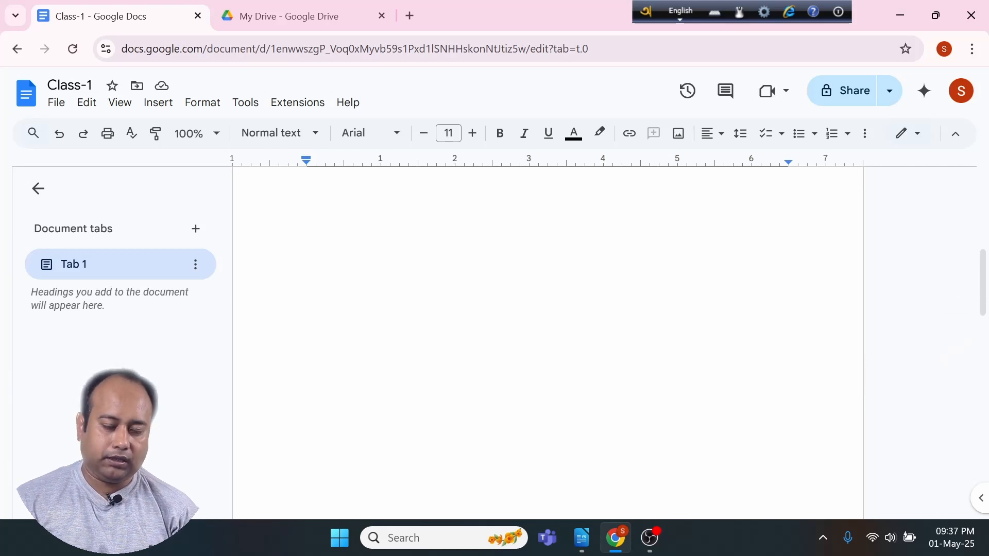
scroll(307, 274, "down", 5)
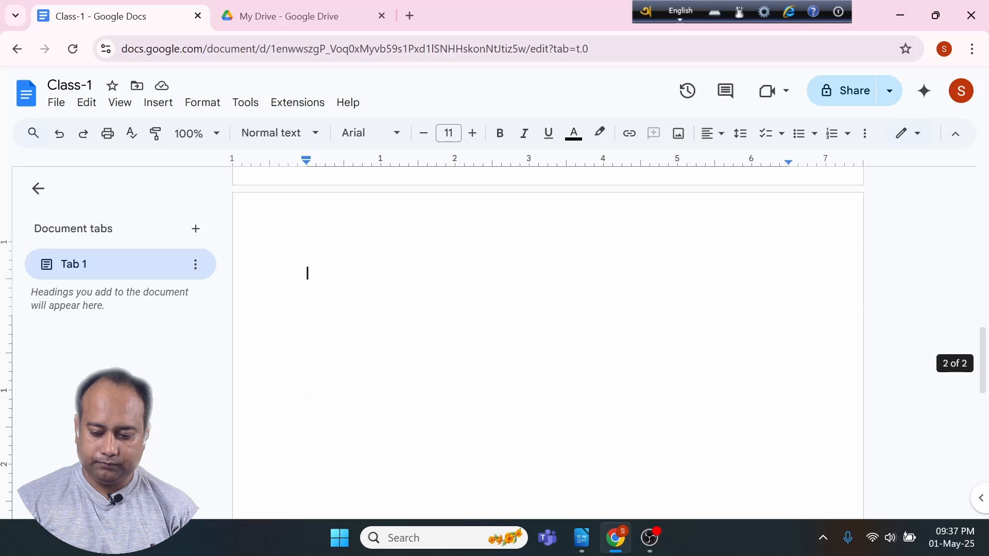
key("ctrl+Return")
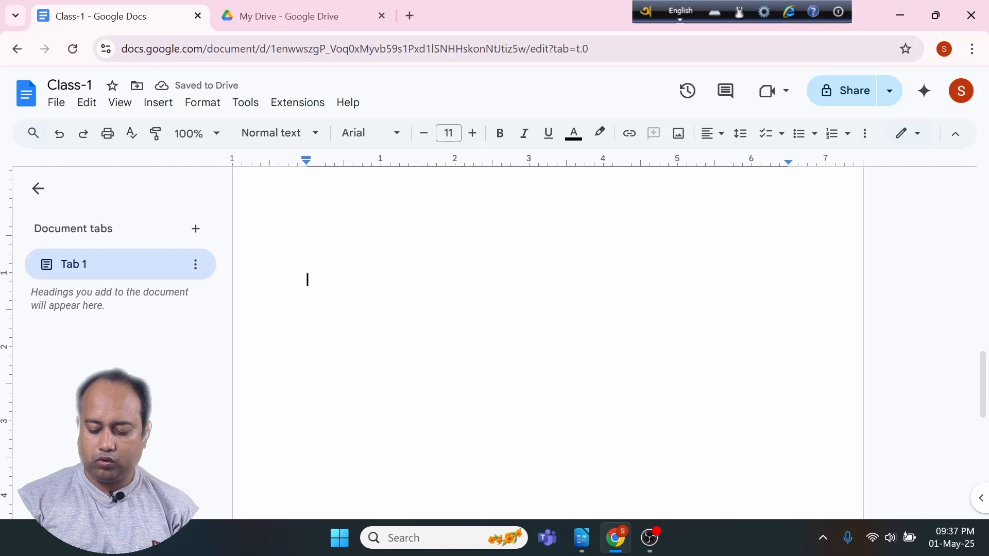
key("ctrl+Return")
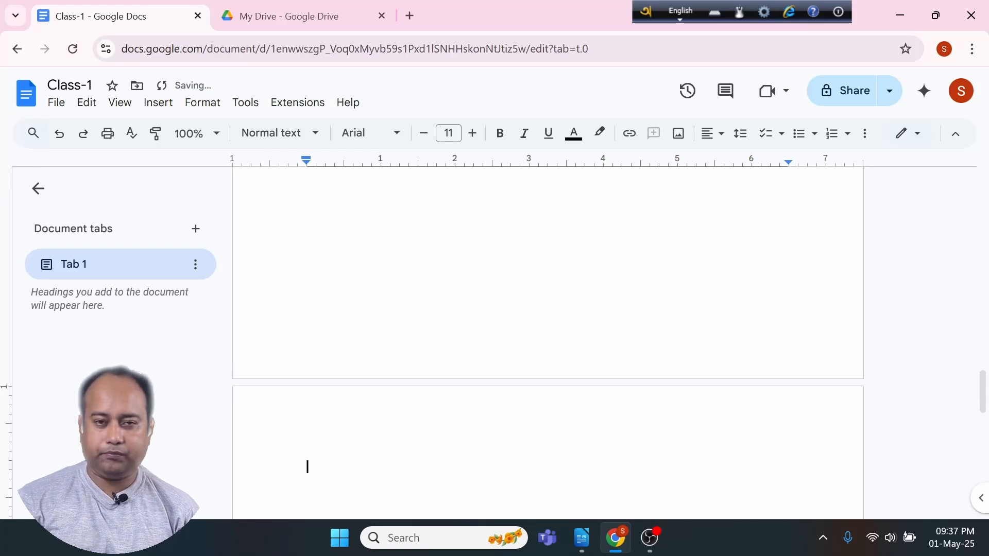
scroll(547, 340, "down", 3)
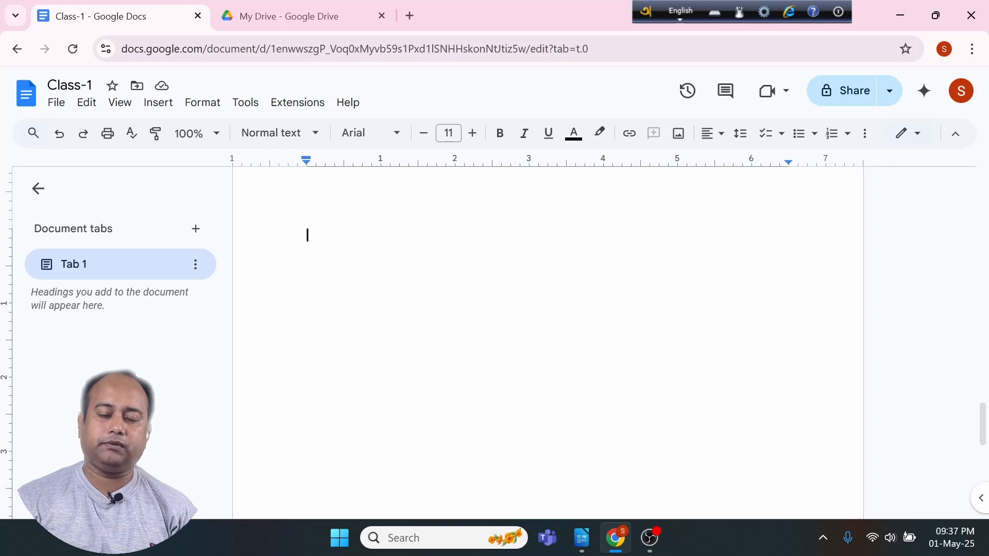
key("ctrl+Return")
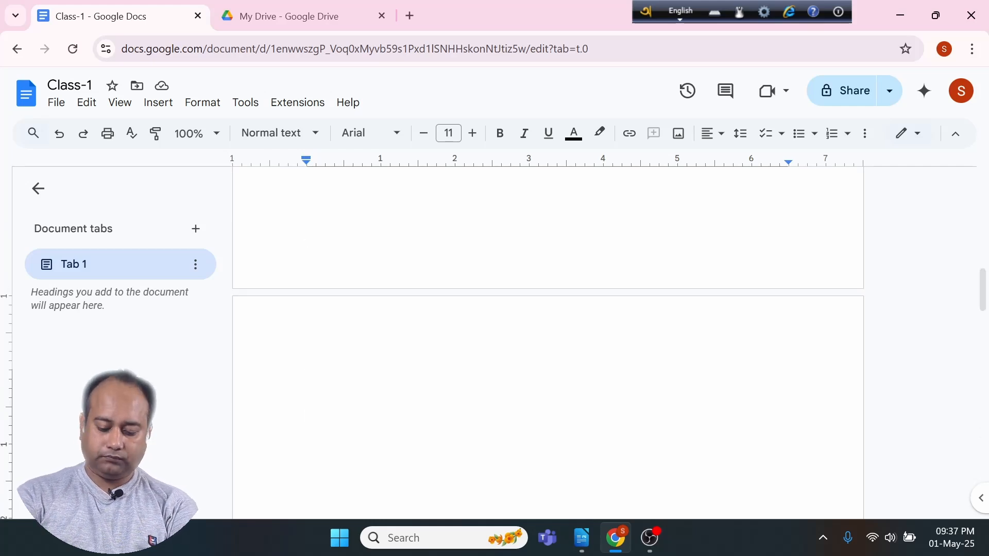
type("Teh")
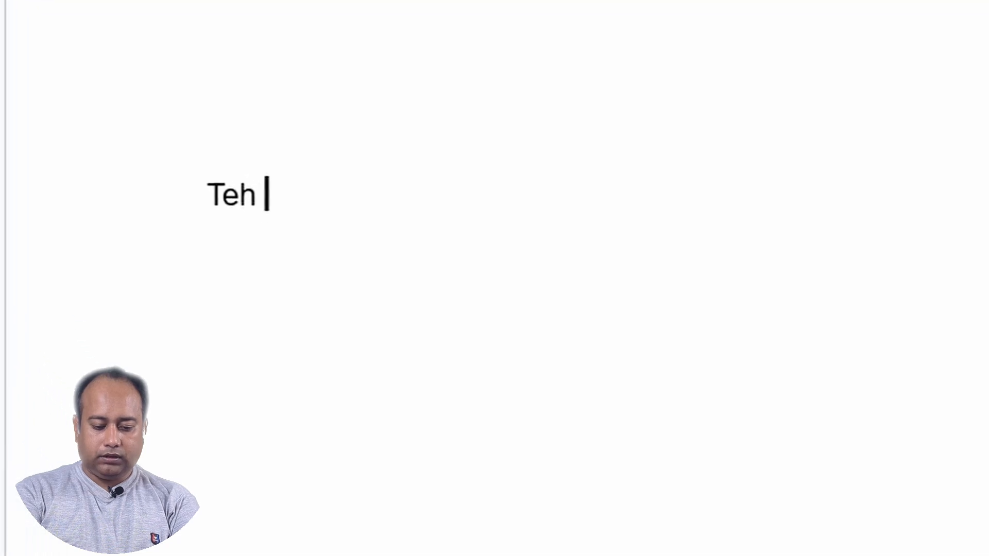
key("BackSpace")
key("BackSpace")
key("BackSpace")
key("BackSpace")
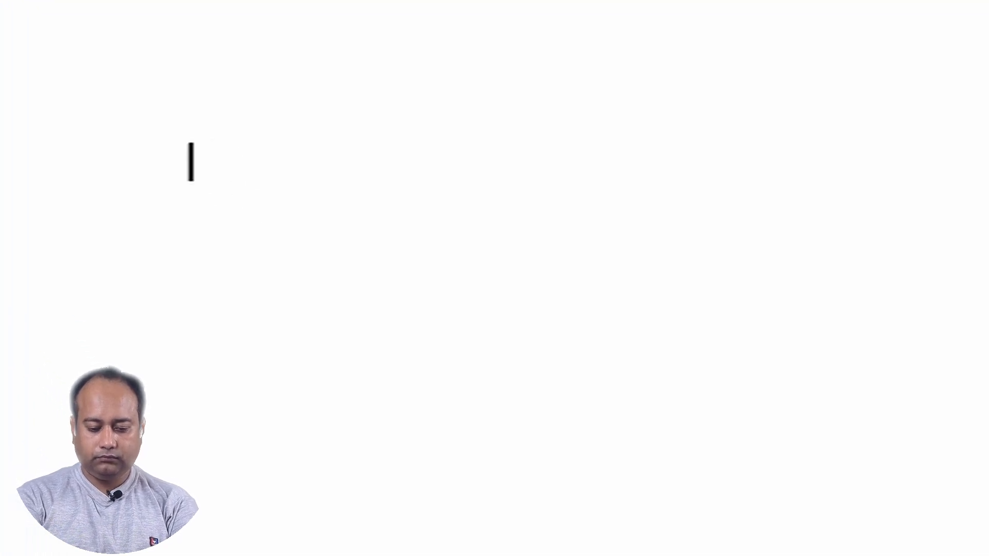
Write the sentence "The quick brown fox jumps over the lazy dog." at the start of the blank page
type("The qui")
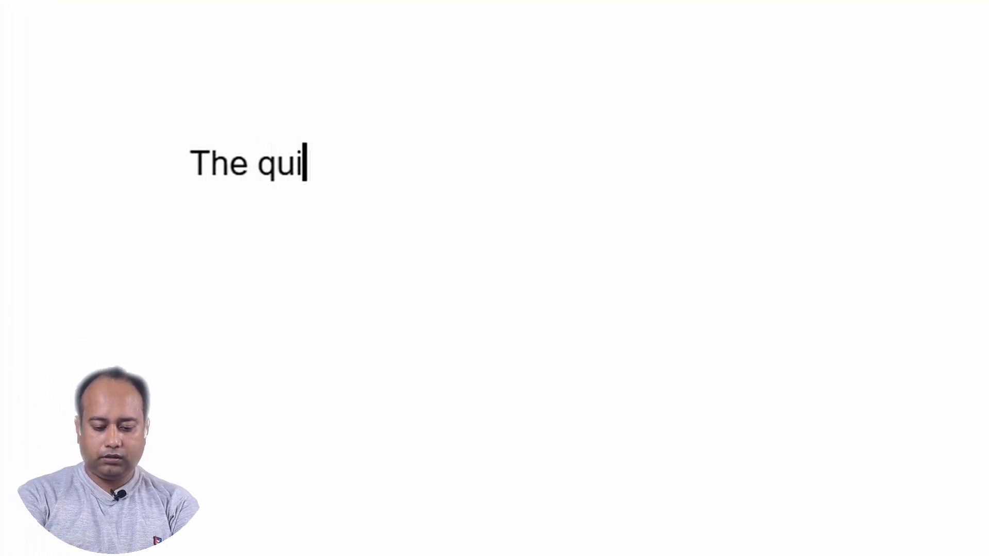
type("ck brwo")
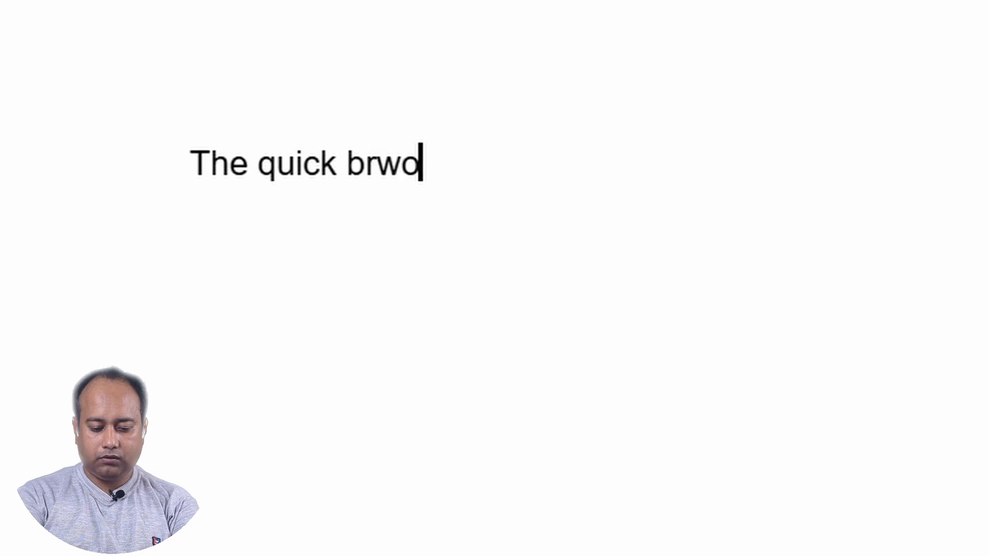
key("BackSpace")
key("BackSpace")
key("BackSpace")
key("BackSpace")
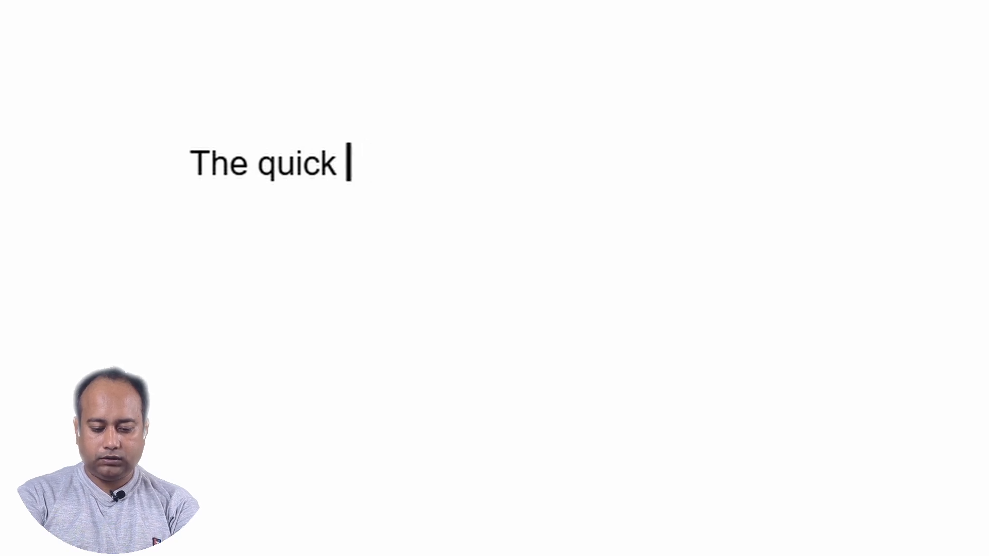
type("brown ")
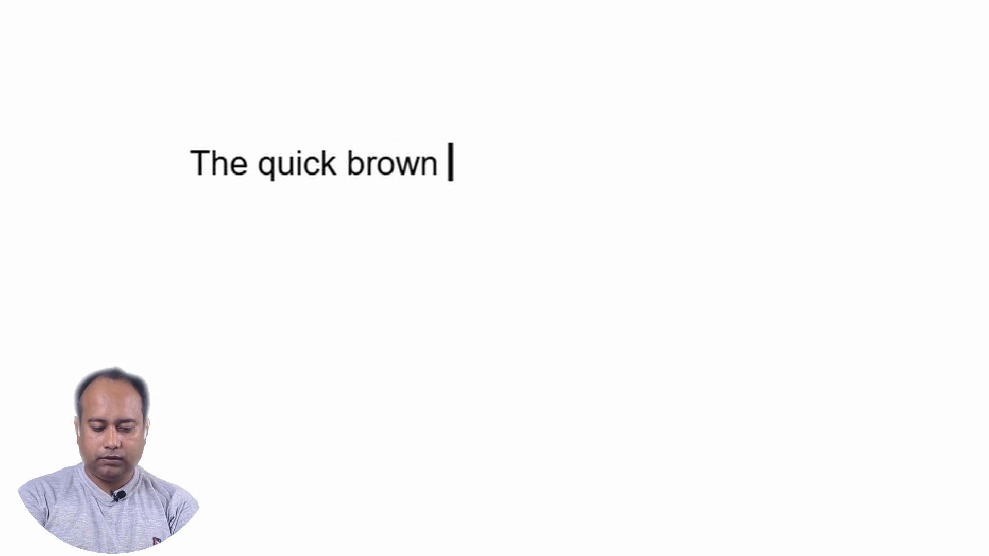
type("fox jum")
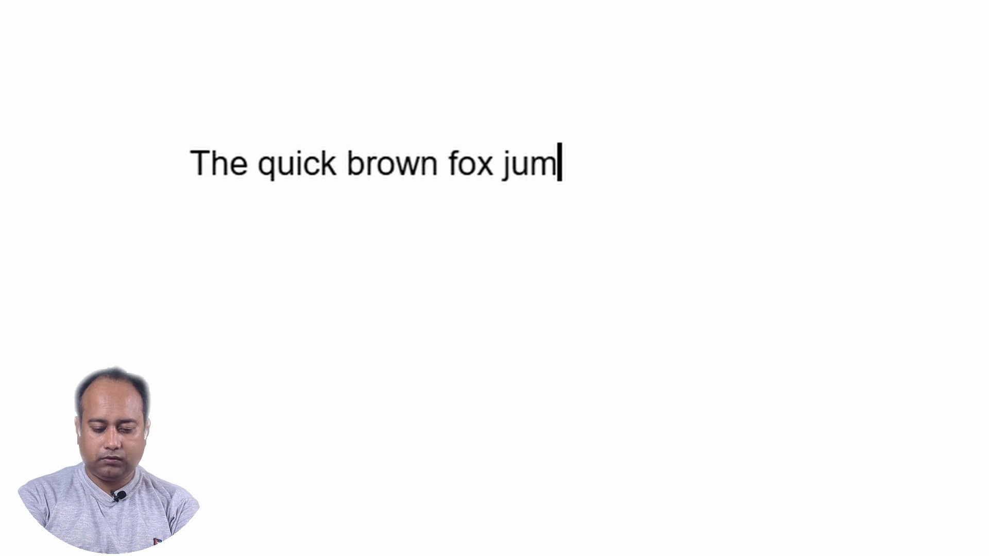
type("ps over ")
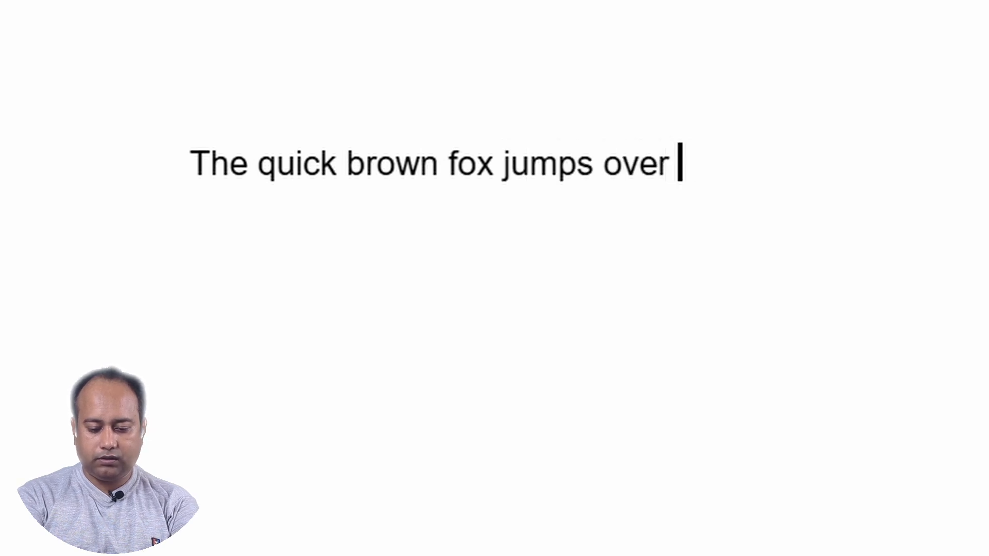
type("the lazy ")
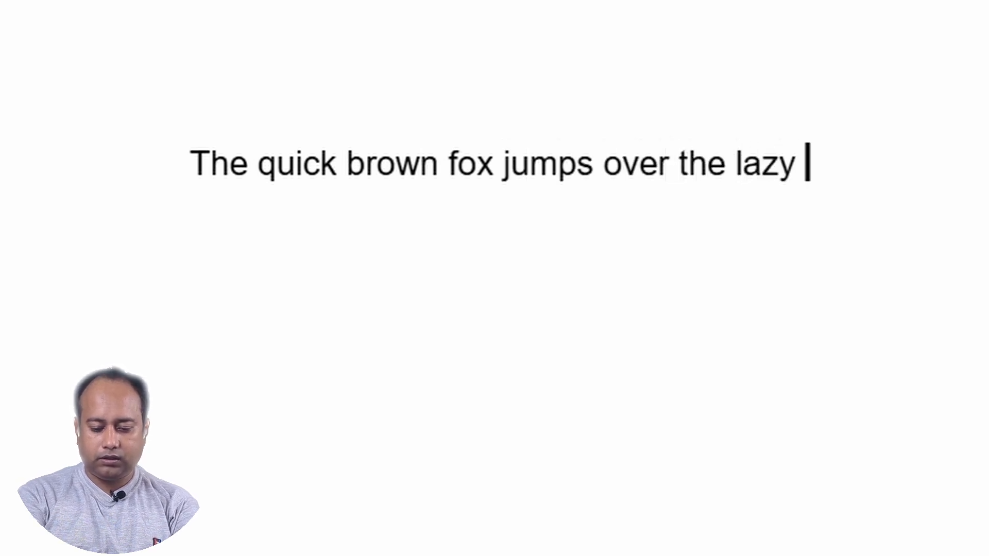
type("dog.")
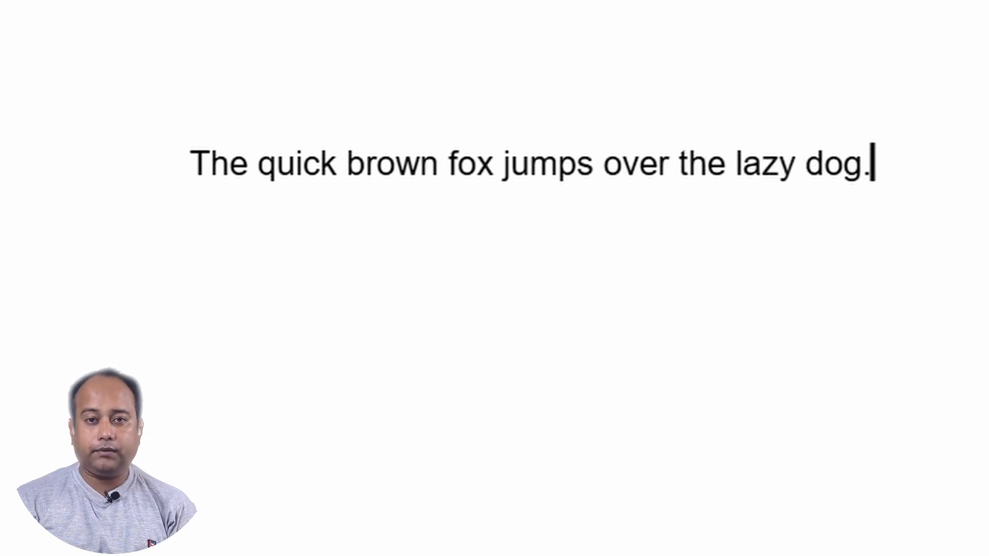
Add a second line below the first sentence reading "The quick brown fox jumps over the lazy dog."
key("Return")
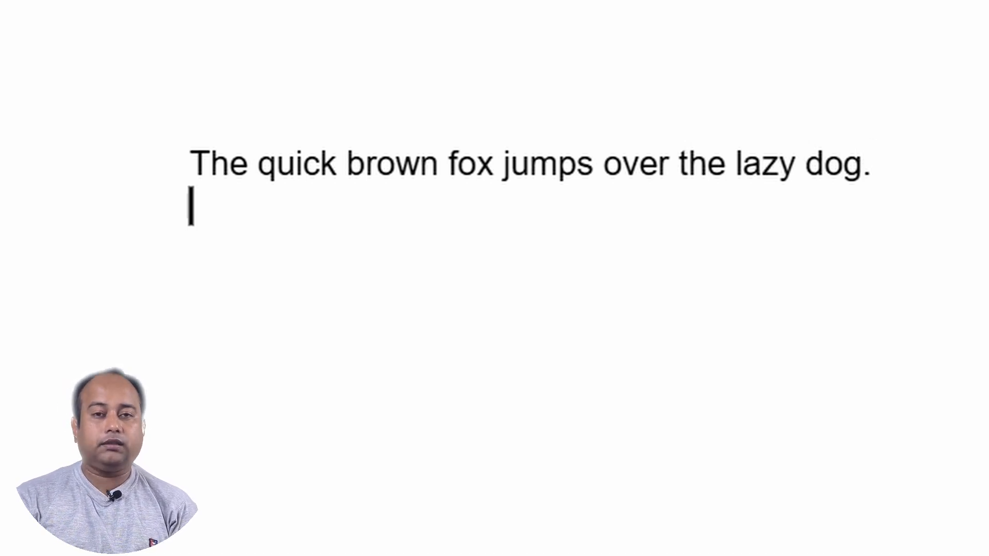
type("The")
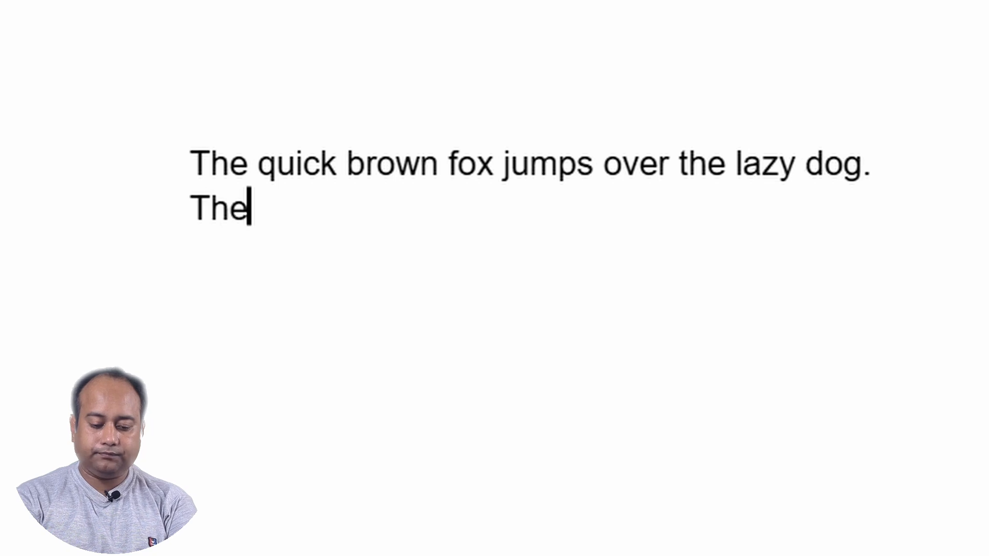
type(" quick brown")
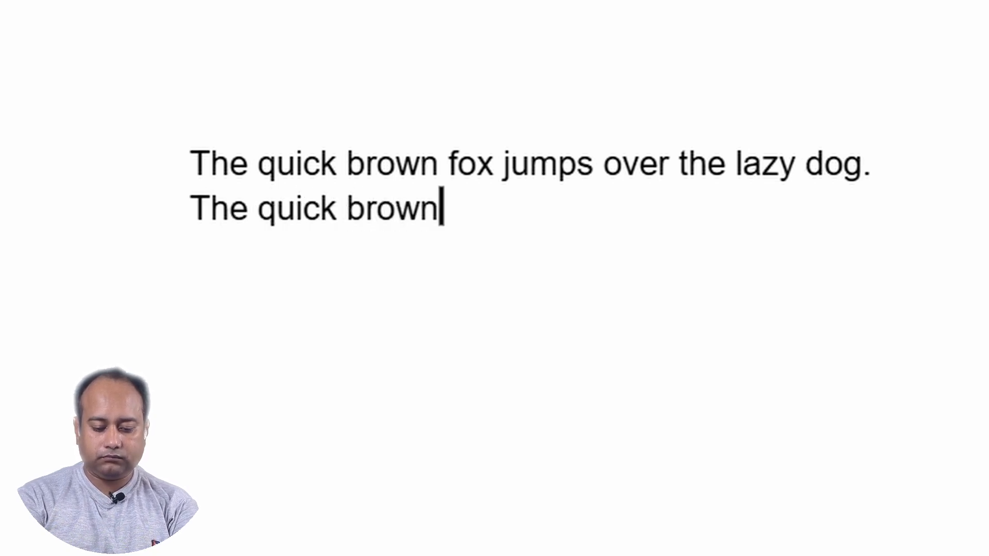
key("BackSpace")
type("n fox jumps ")
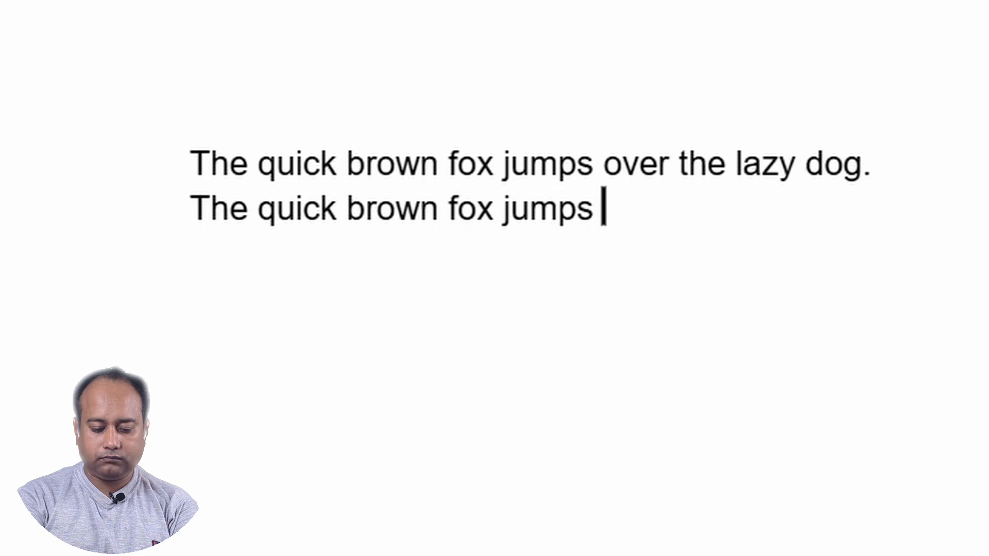
type("over the la")
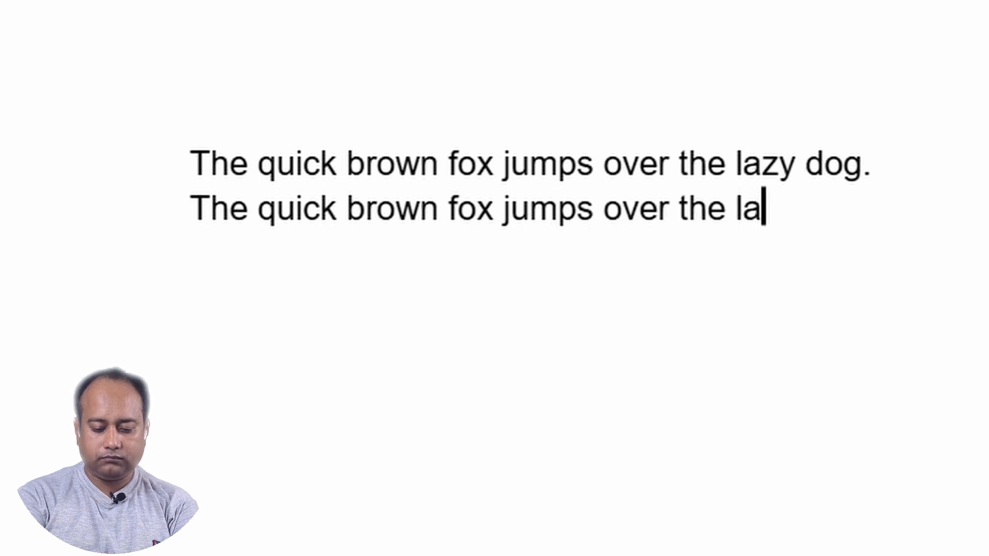
type("zy dog.,")
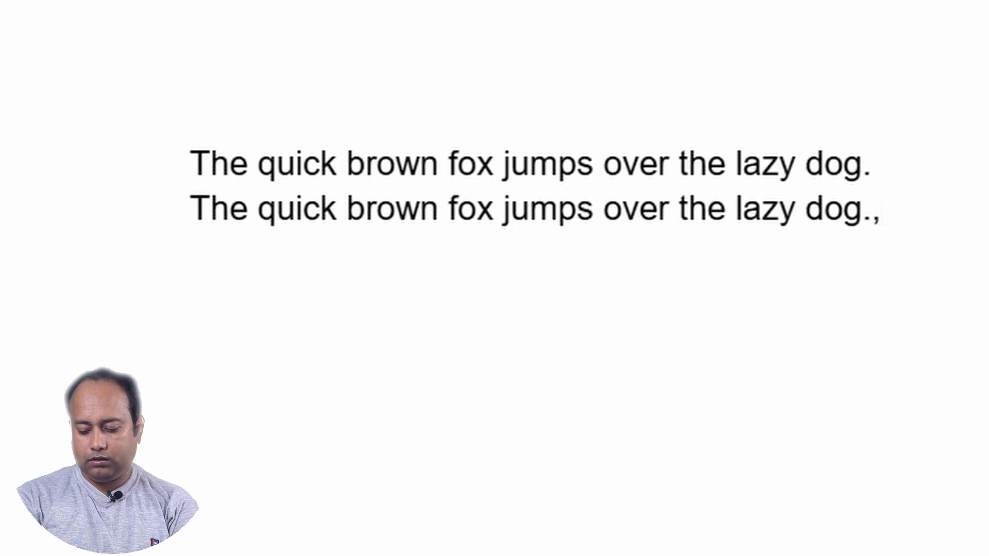
key("BackSpace")
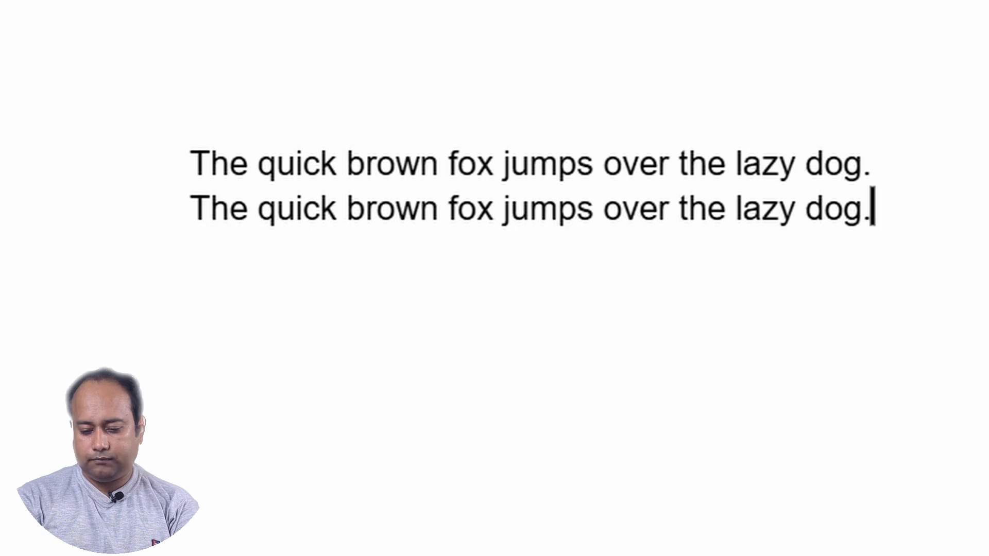
Add a third line with the same sentence, "The quick brown fox jumps over the lazy dog."
key("Return")
type("The q")
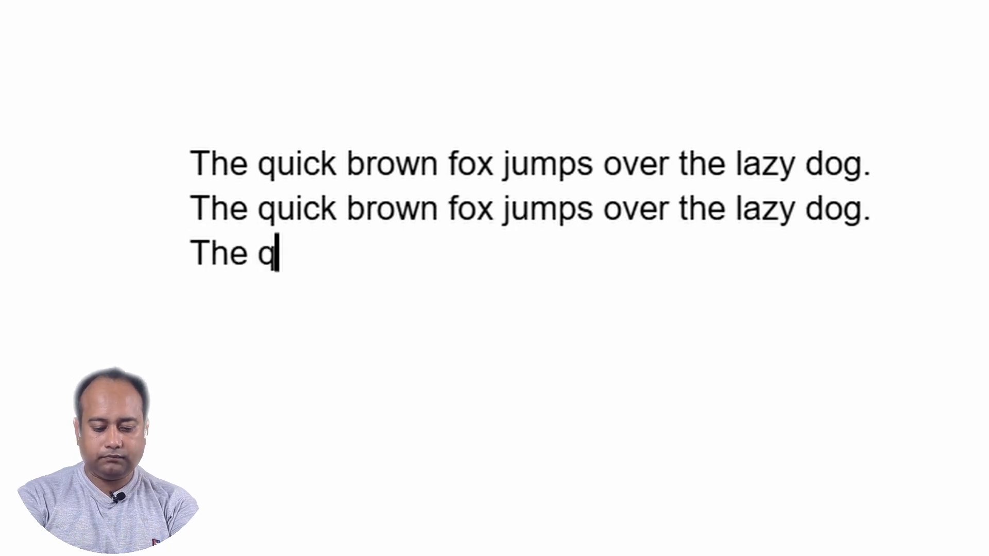
type("uick brow")
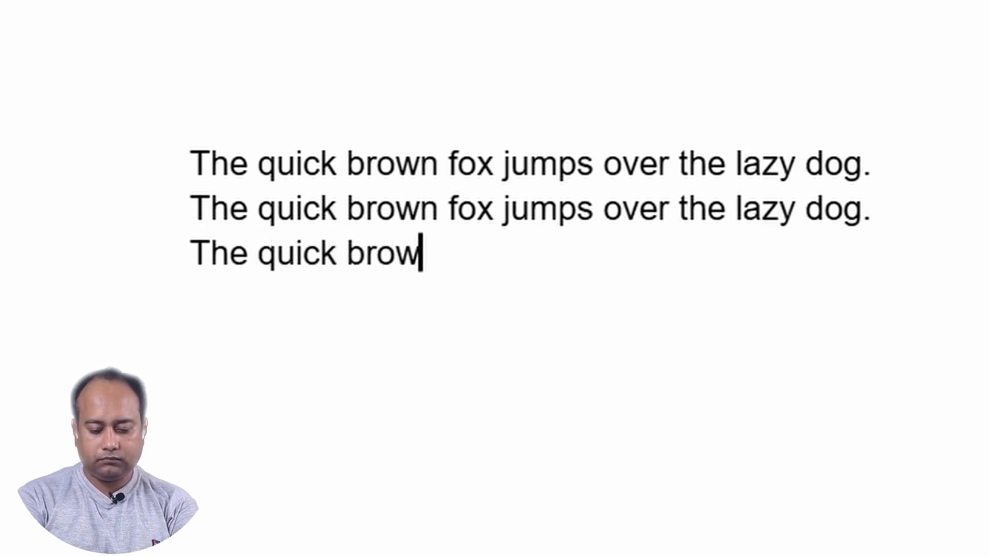
type("n fox jump")
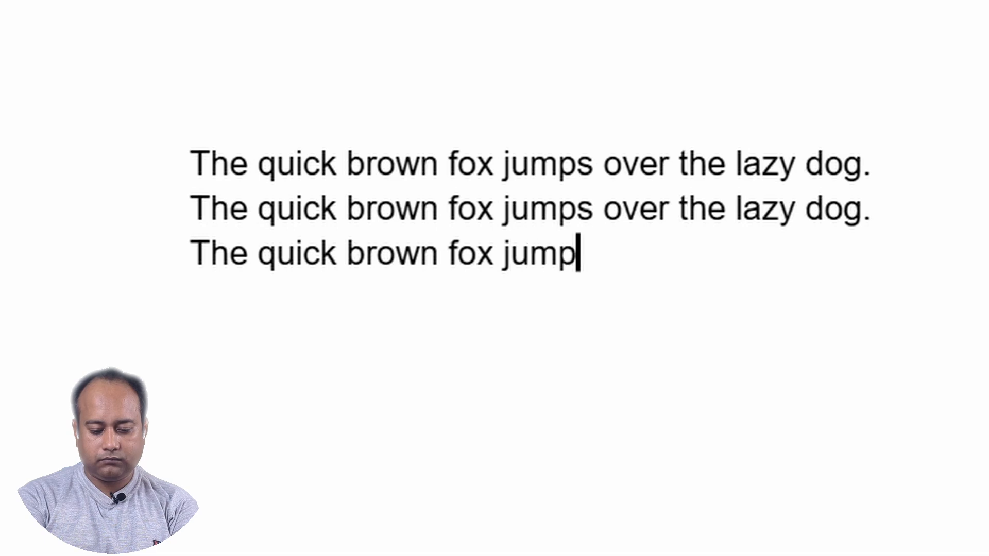
type("s over the laz")
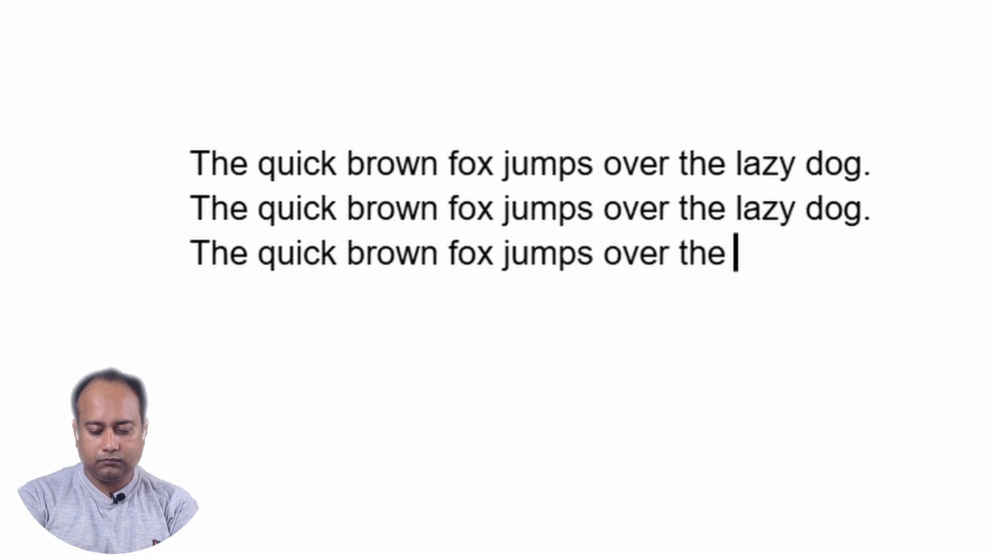
type("y dog.")
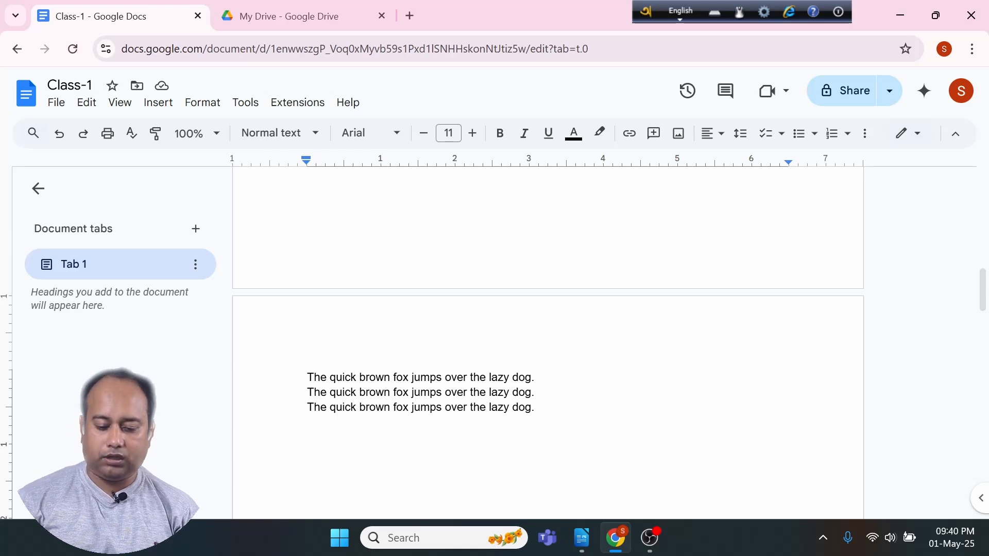
Select the whole third sentence, then clear the selection with the cursor at the start of that line
left_click_drag(307, 407, 541, 407)
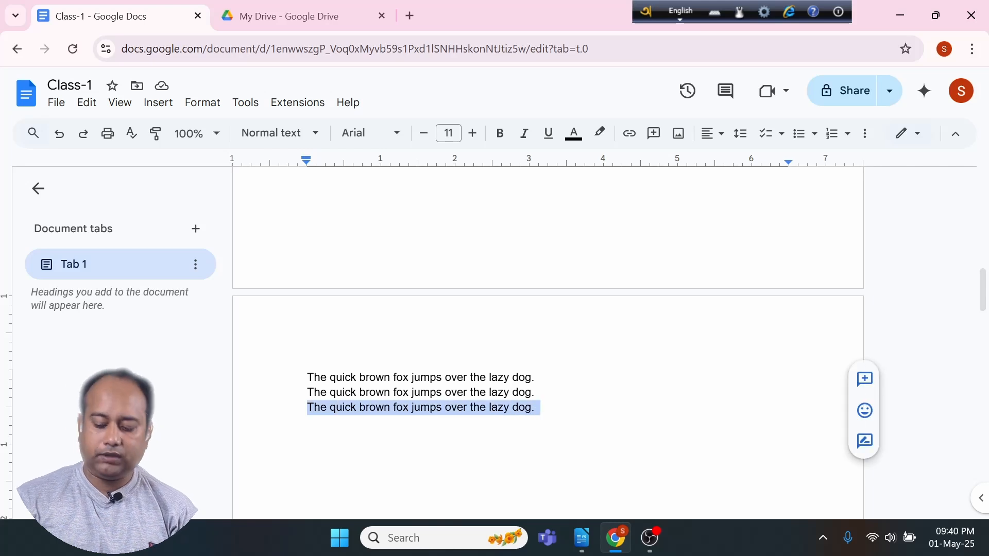
key("Left")
key("Left")
key("Right")
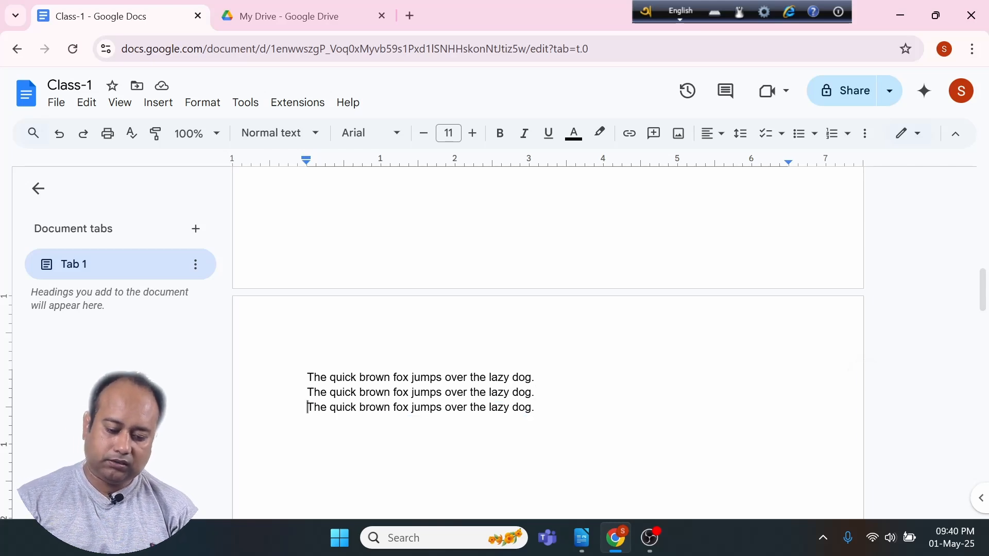
Select the third line letter by letter up to "over th", then clear the selection and return the cursor to the line's start
key("shift+Right")
key("shift+Right")
key("shift+Right")
key("shift+Right")
key("shift+Right")
key("shift+Right")
key("shift+Right")
key("shift+Right")
key("shift+Right")
key("shift+Right")
key("shift+Right")
key("shift+Right")
key("shift+Right")
key("shift+Right")
key("shift+Right")
key("shift+Right")
key("shift+Right")
key("shift+Right")
key("shift+Right")
key("shift+Right")
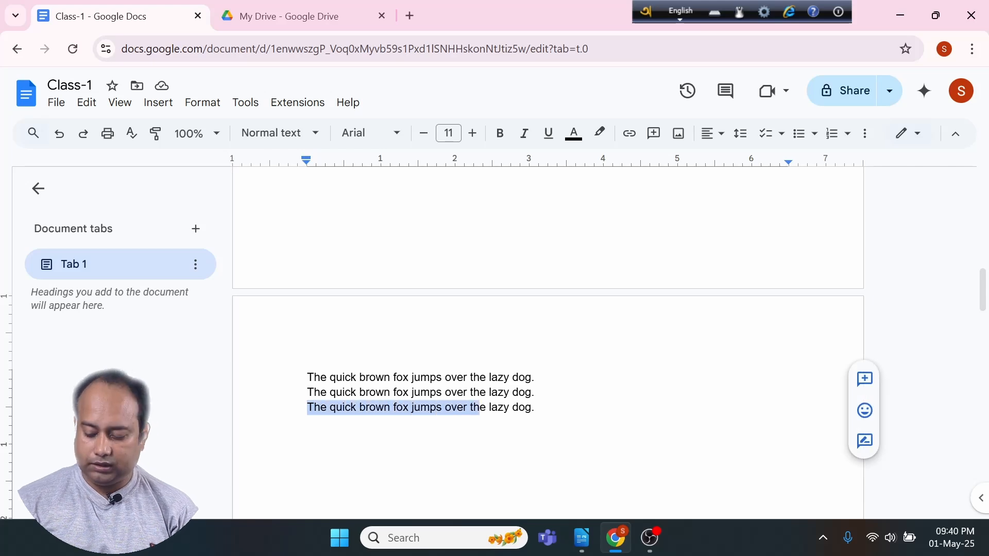
key("Right")
key("Left")
key("Left")
key("Left")
key("Left")
key("Left")
key("Left")
key("Left")
key("Left")
key("Left")
key("Left")
key("Left")
key("Left")
key("Left")
key("Left")
key("Left")
key("Left")
key("Left")
key("Left")
key("Left")
key("Left")
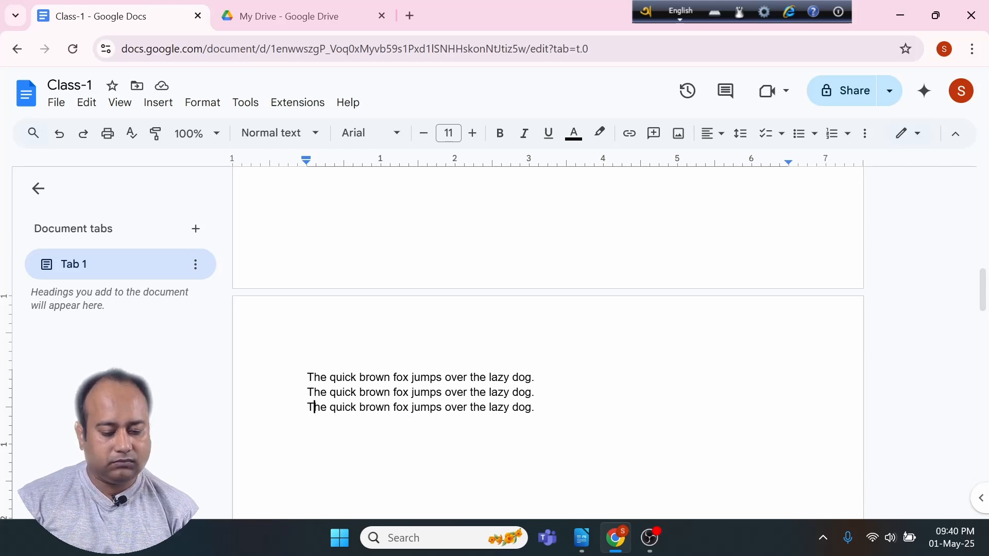
key("Left")
Select the whole third sentence word by word, including its full stop, and change its font to Pacifico
key("ctrl+shift+Right")
key("ctrl+shift+Right")
key("ctrl+shift+Right")
key("ctrl+shift+Right")
key("ctrl+shift+Right")
key("ctrl+shift+Right")
key("ctrl+shift+Right")
key("ctrl+shift+Right")
key("ctrl+shift+Right")
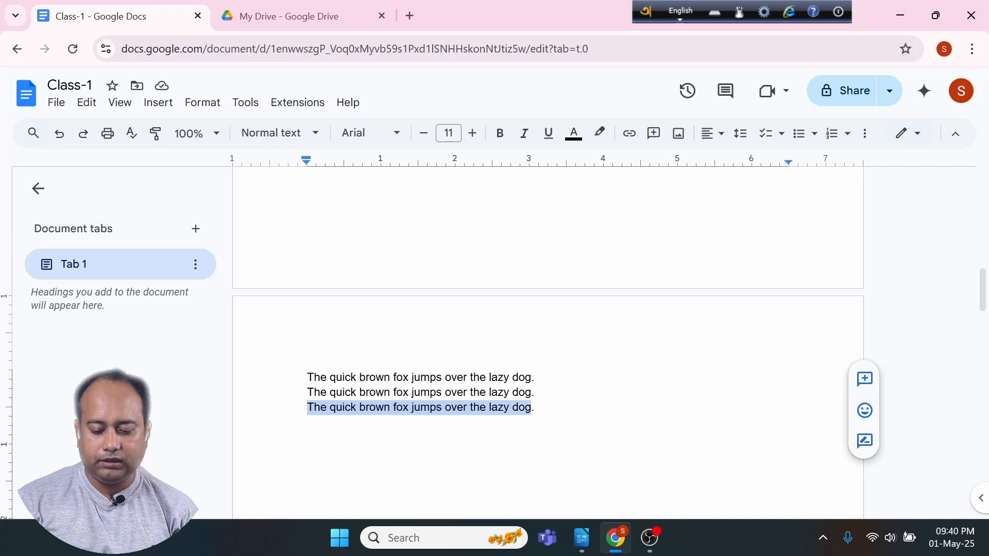
key("ctrl+shift+Right")
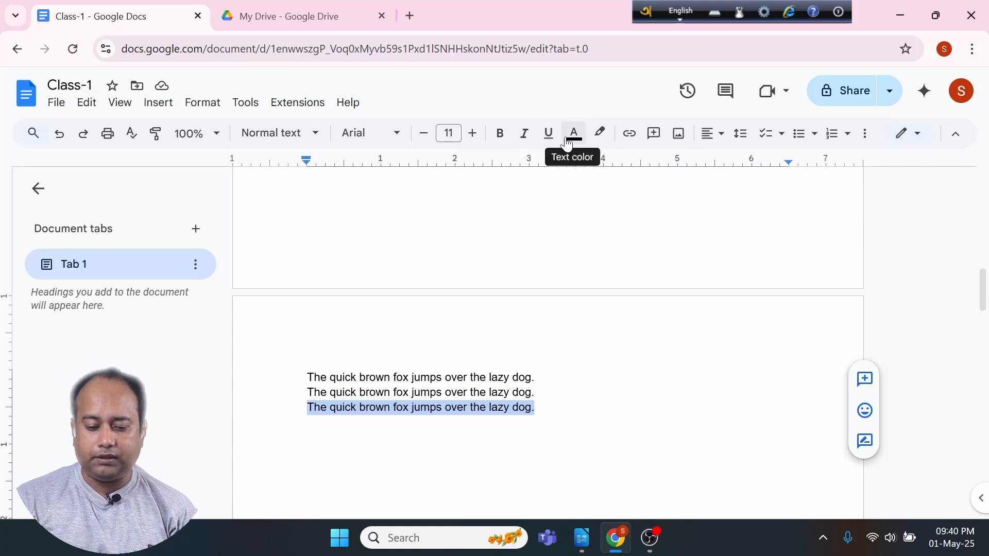
left_click(396, 138)
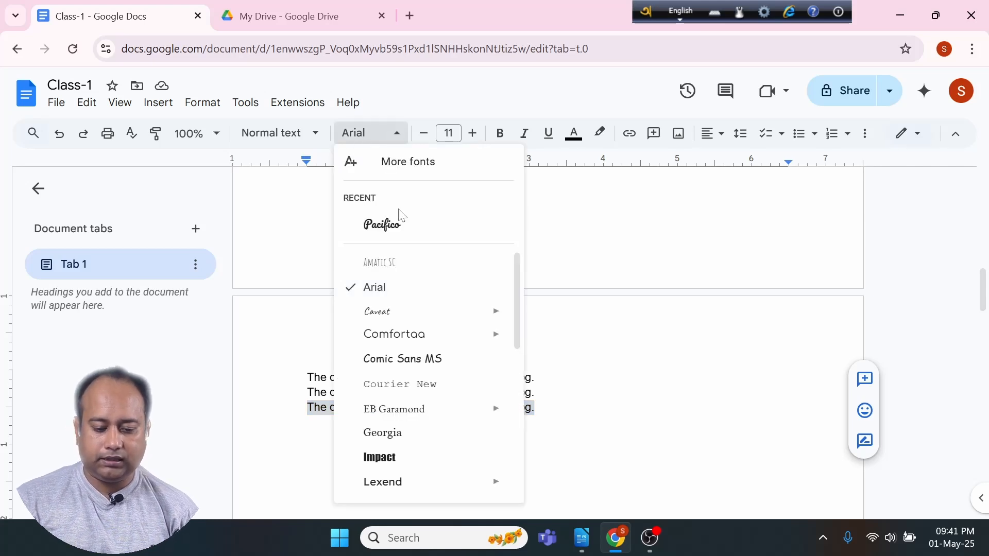
scroll(409, 404, "down", 5)
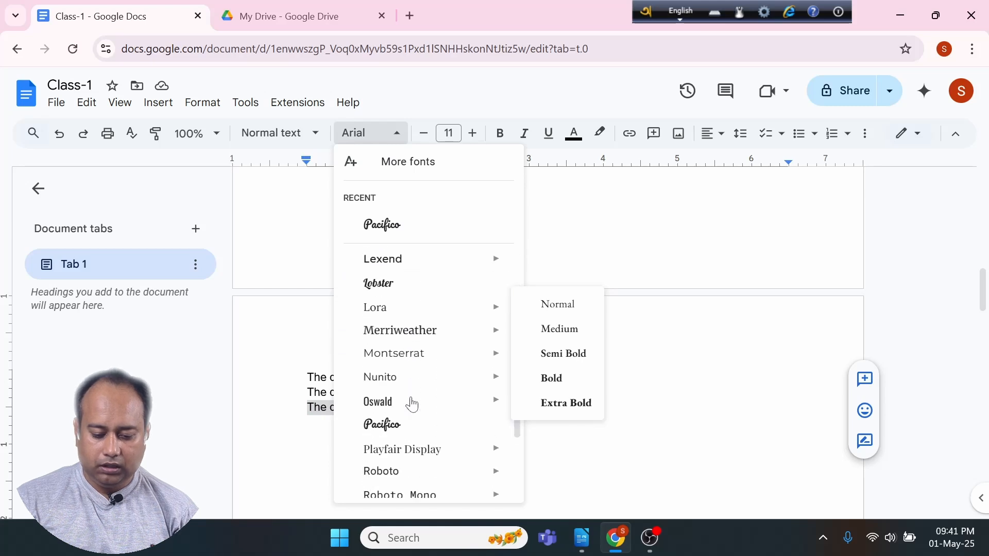
scroll(412, 404, "down", 1)
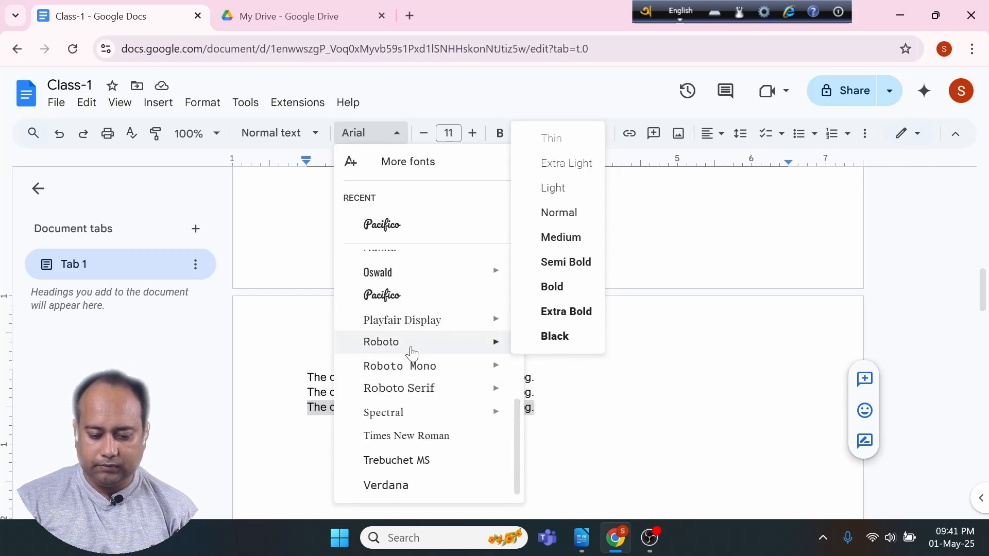
mouse_move(408, 328)
scroll(396, 381, "up", 5)
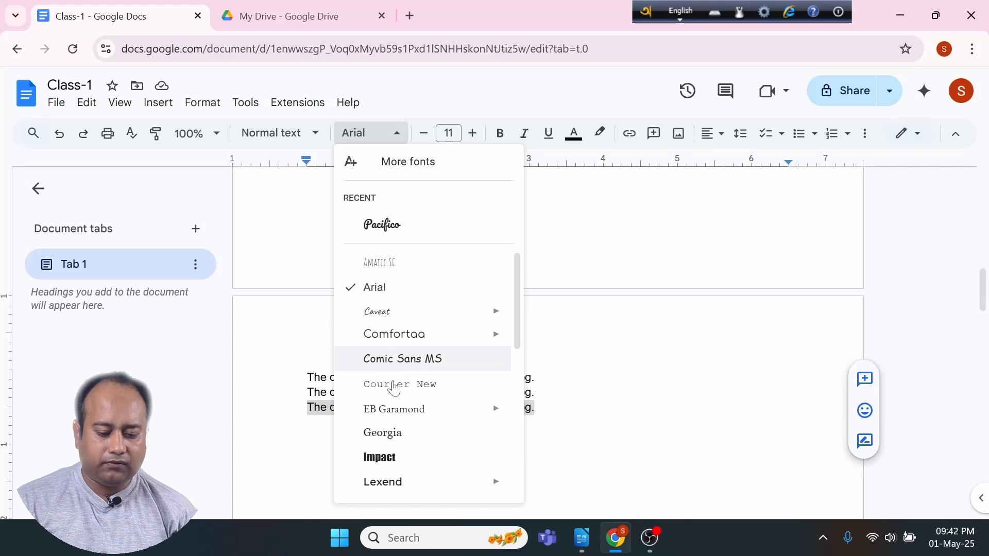
scroll(408, 391, "down", 3)
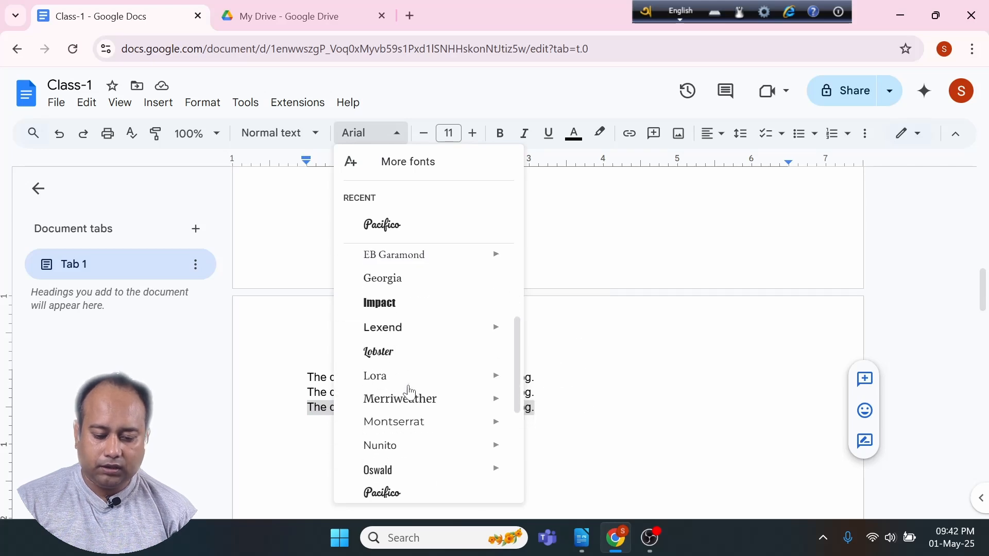
scroll(383, 464, "down", 2)
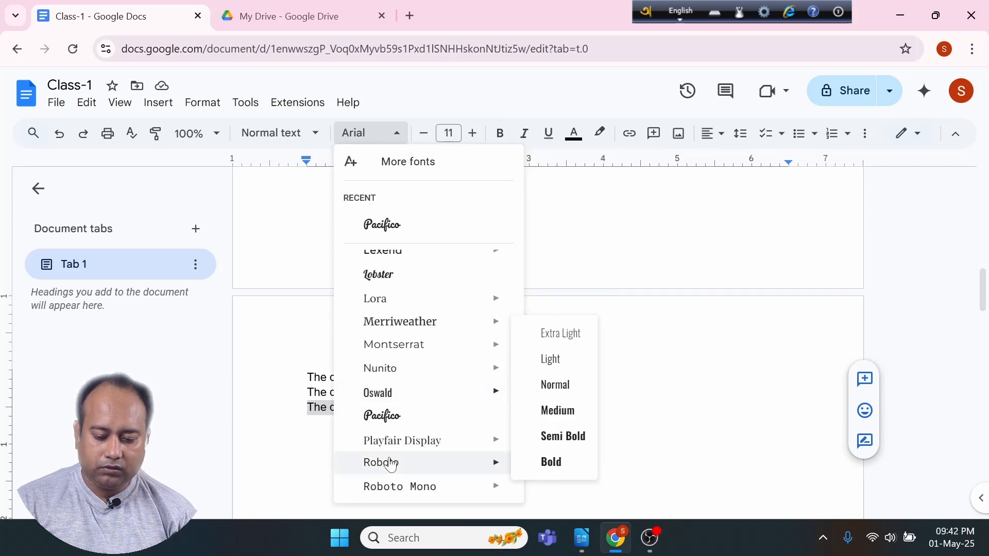
left_click(420, 421)
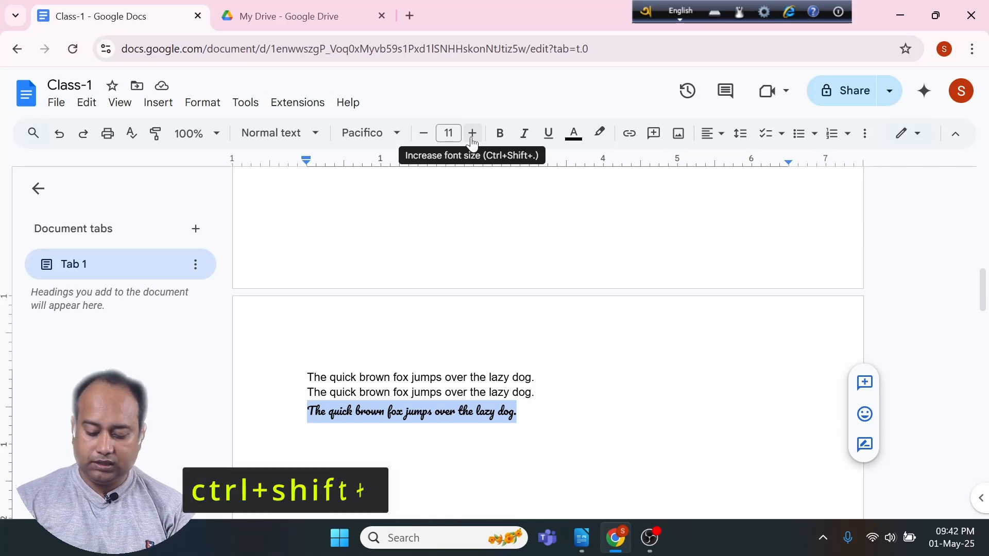
Increase the selected third sentence's font size one point at a time to 24
key("ctrl+shift+period")
key("ctrl+shift+period")
key("ctrl+shift+period")
key("ctrl+shift+period")
key("ctrl+shift+period")
key("ctrl+shift+period")
key("ctrl+shift+period")
key("ctrl+shift+period")
key("ctrl+shift+period")
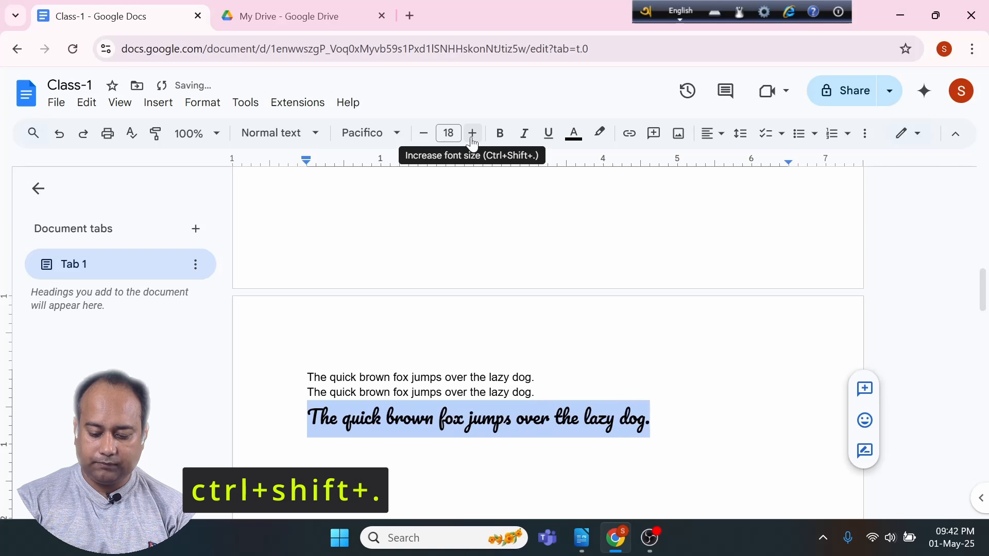
key("ctrl+shift+period")
key("ctrl+shift+period")
key("ctrl+shift+period")
key("ctrl+shift+period")
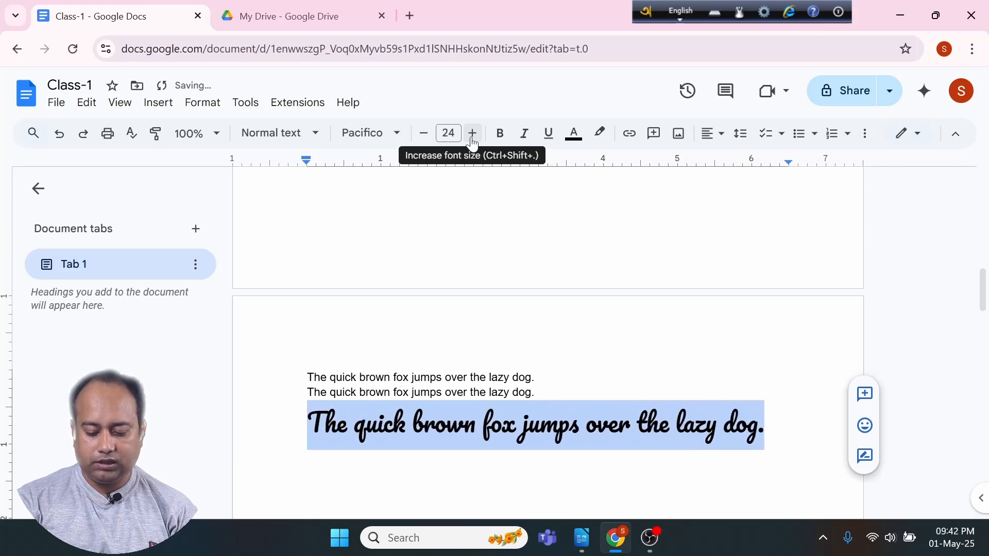
Reduce the third sentence's font size one point at a time to 11
key("ctrl+shift+comma")
key("ctrl+shift+comma")
key("ctrl+shift+comma")
key("ctrl+shift+comma")
key("ctrl+shift+comma")
key("ctrl+shift+comma")
key("ctrl+shift+comma")
key("ctrl+shift+comma")
key("ctrl+shift+comma")
key("ctrl+shift+comma")
key("ctrl+shift+comma")
key("ctrl+shift+comma")
key("ctrl+shift+comma")
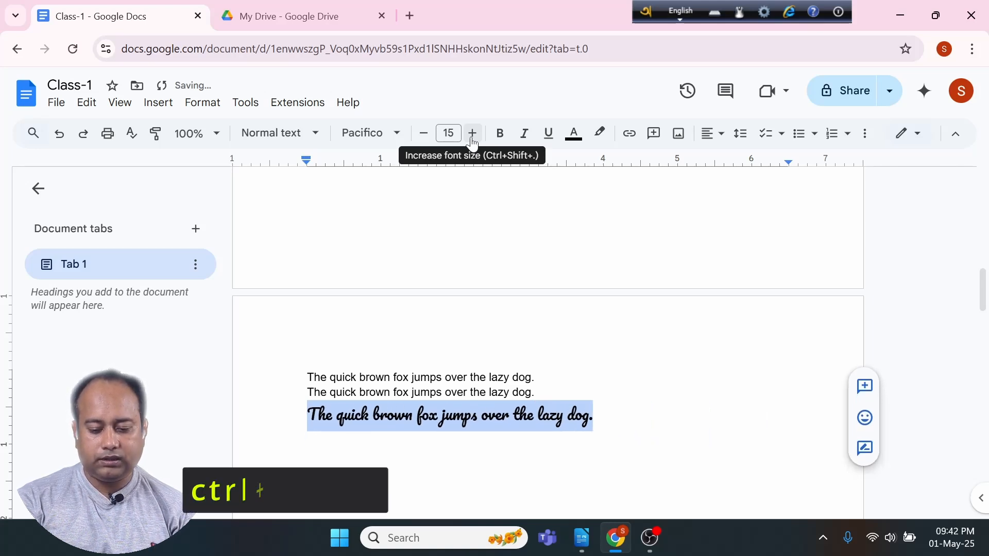
Raise the third sentence's font size point by point back up to 24
left_click(471, 135)
left_click(472, 135)
left_click(472, 135)
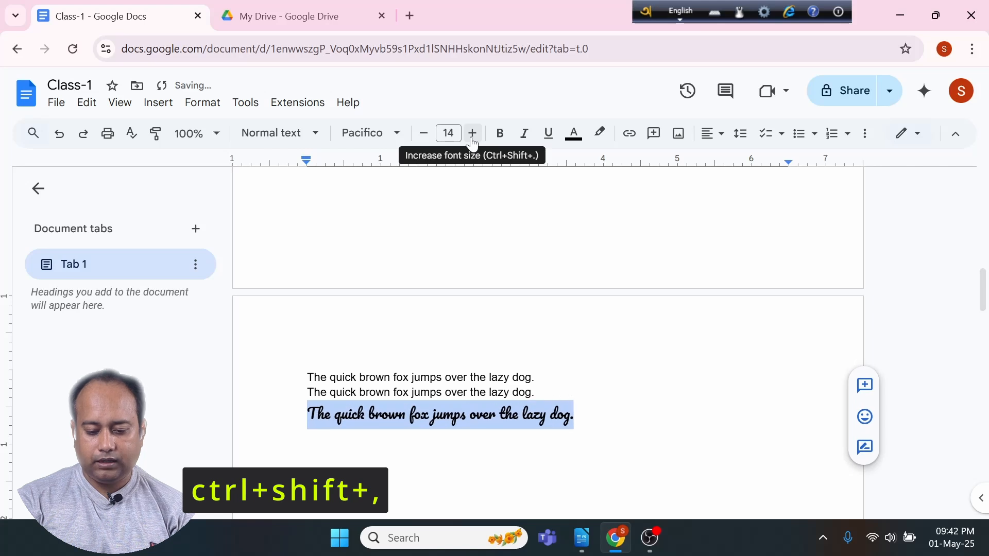
left_click(472, 134)
left_click(472, 134)
left_click(472, 134)
left_click(472, 135)
left_click(472, 135)
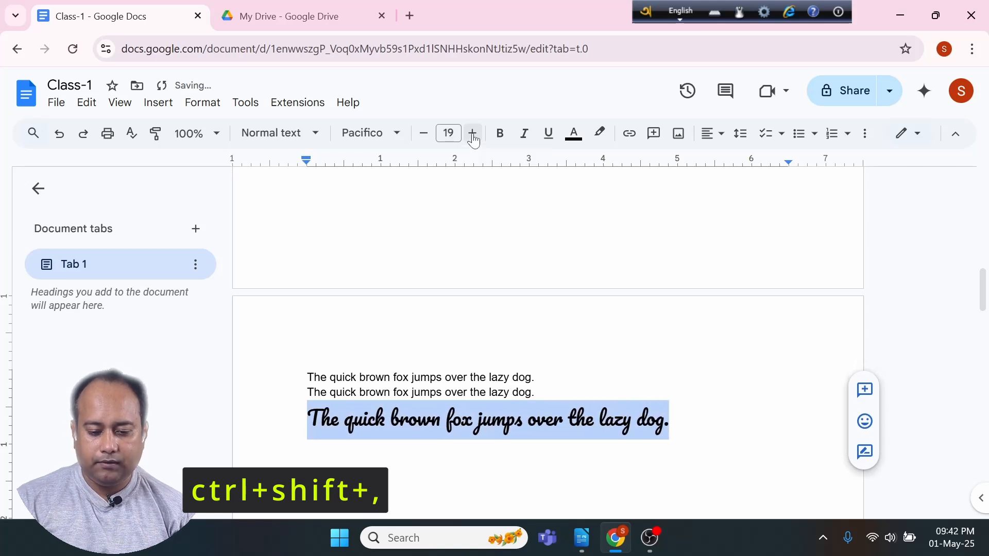
left_click(472, 135)
left_click(472, 135)
left_click(472, 135)
left_click(472, 135)
left_click(473, 135)
Lower the third sentence's font size point by point to 13
left_click(424, 140)
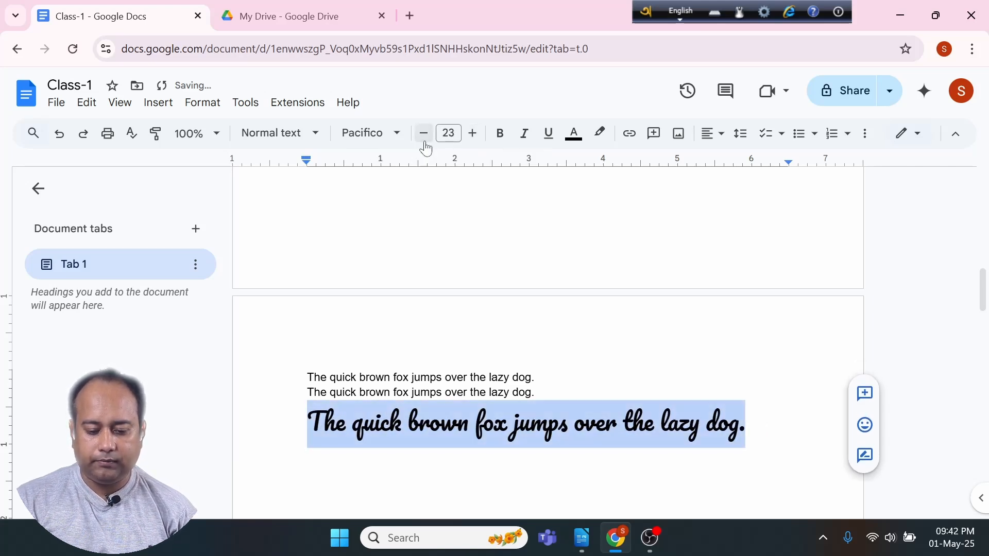
left_click(424, 140)
left_click(424, 140)
left_click(423, 141)
left_click(424, 140)
left_click(424, 141)
left_click(424, 140)
left_click(423, 143)
left_click(424, 142)
left_click(424, 143)
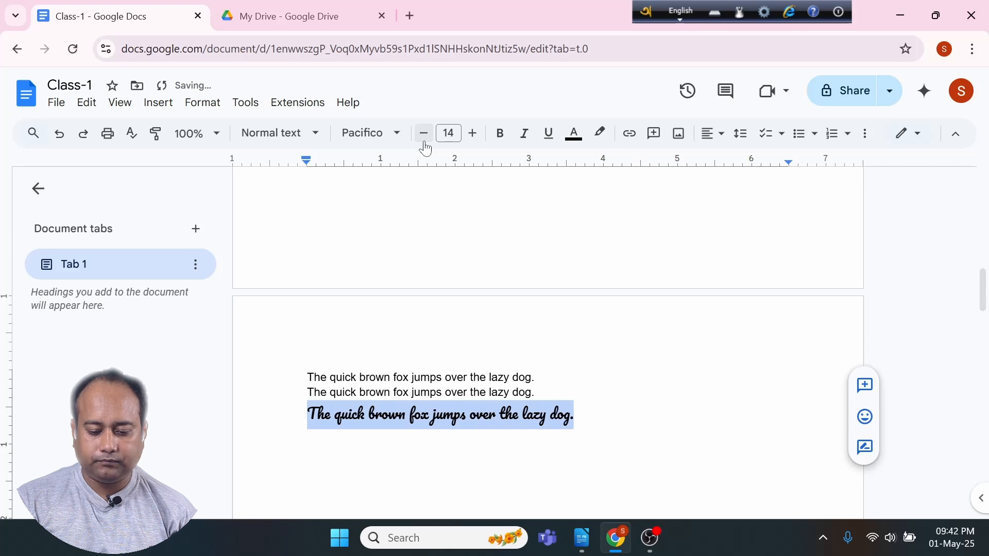
left_click(424, 142)
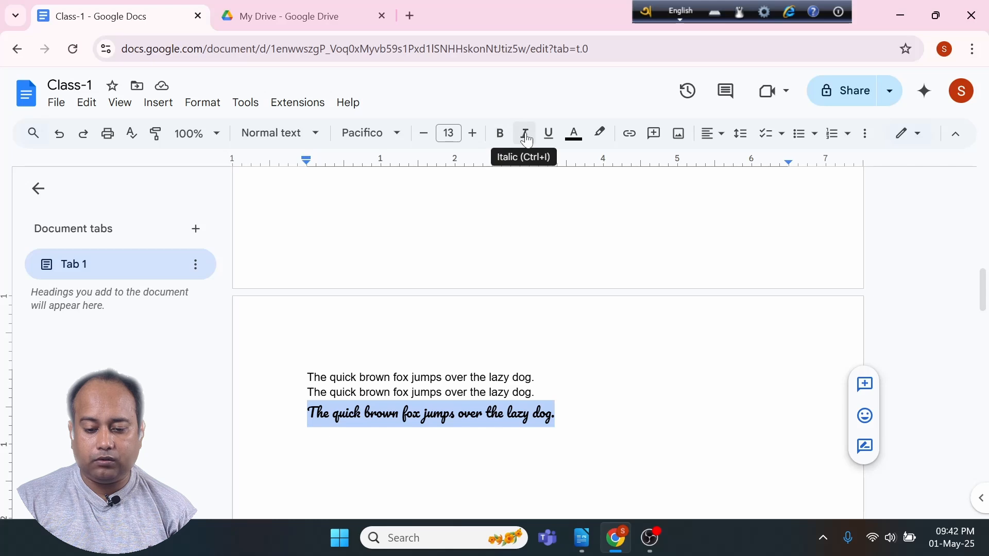
Try bold and then italic on the third sentence, switching each one off again
left_click(497, 136)
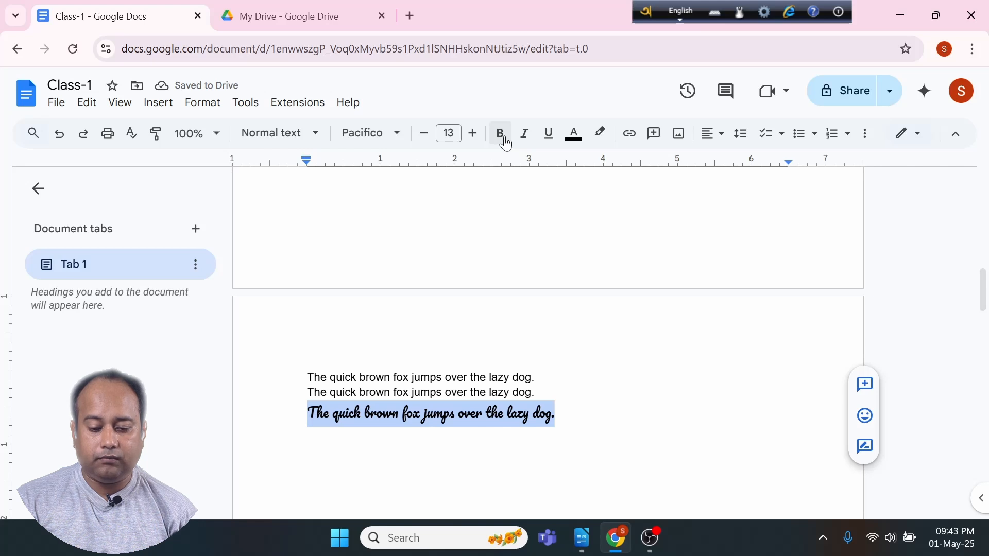
left_click(506, 139)
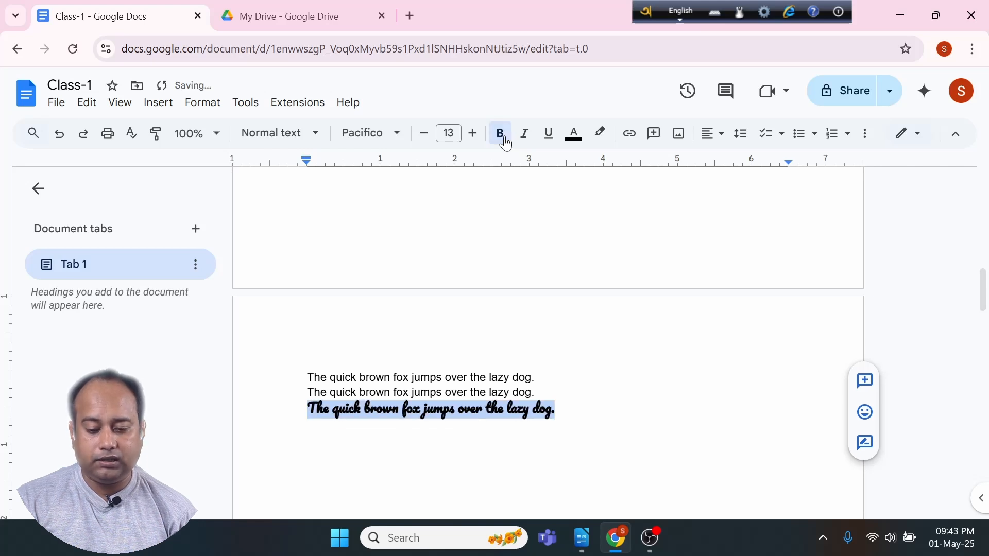
left_click(505, 140)
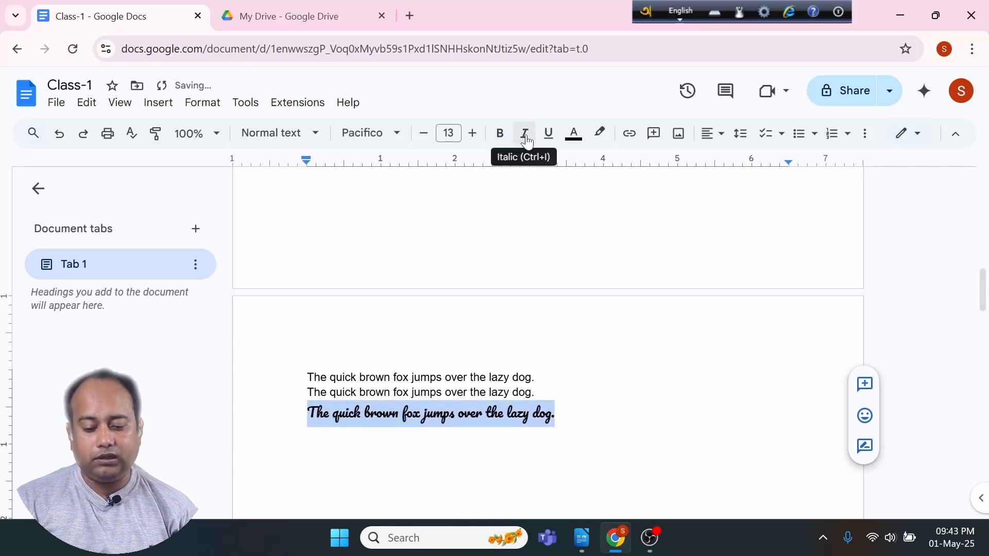
left_click(527, 141)
left_click(527, 142)
left_click(527, 142)
left_click(527, 142)
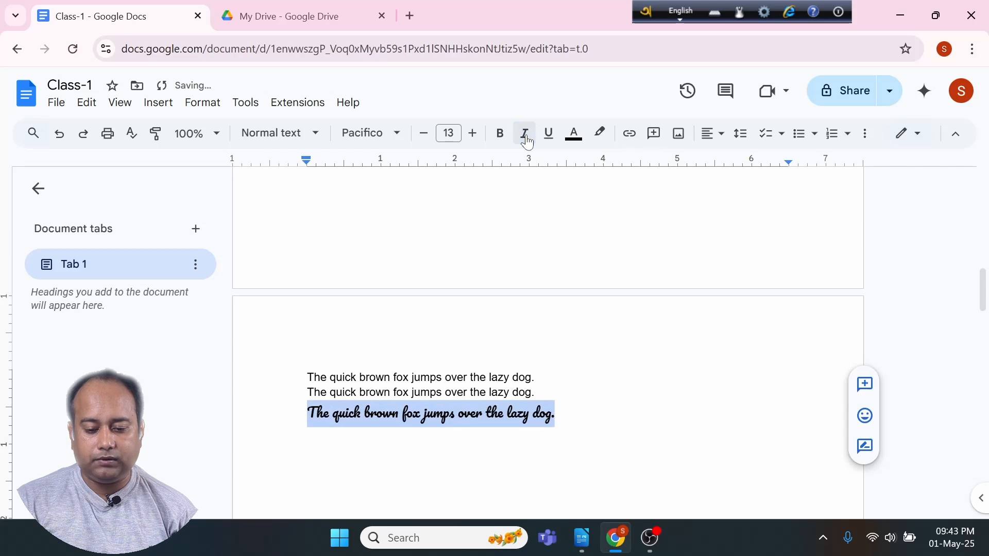
Make the third sentence underlined, bold and italic, and set its text color to blue
left_click(551, 142)
left_click(552, 138)
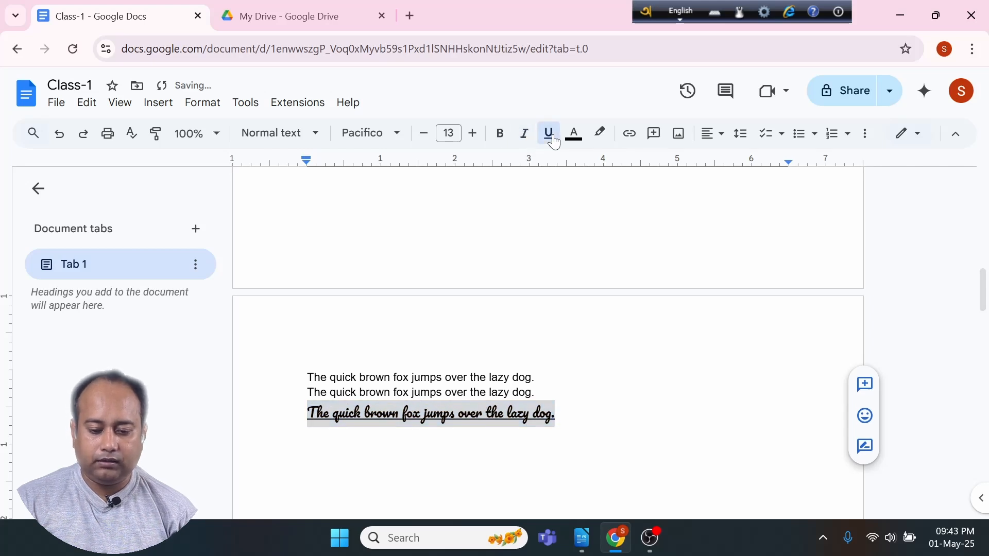
left_click(552, 137)
left_click(504, 137)
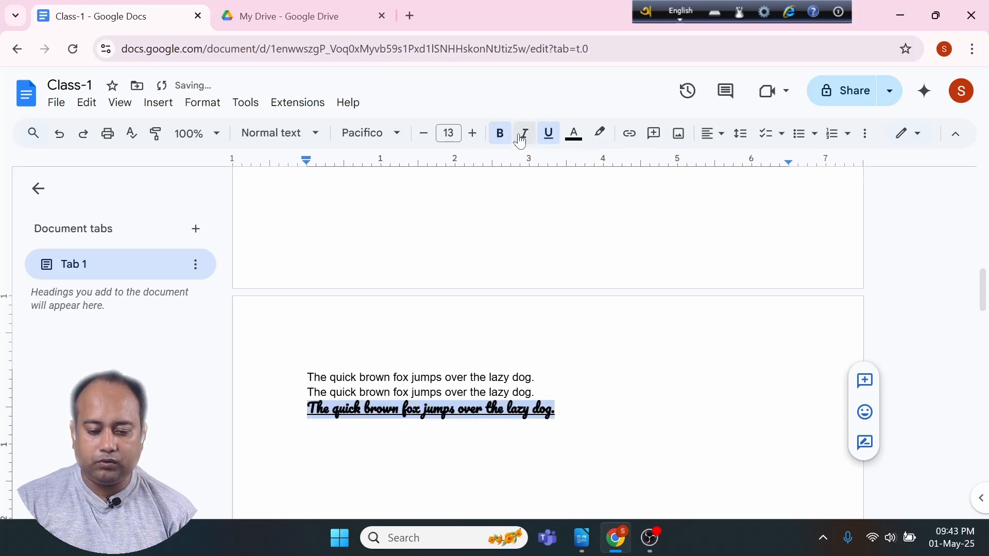
left_click(526, 140)
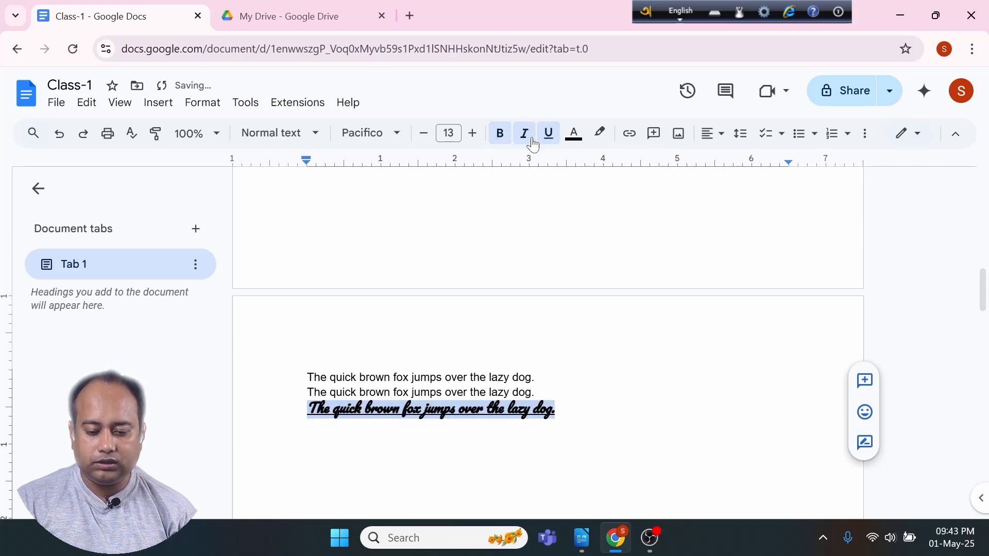
left_click(573, 135)
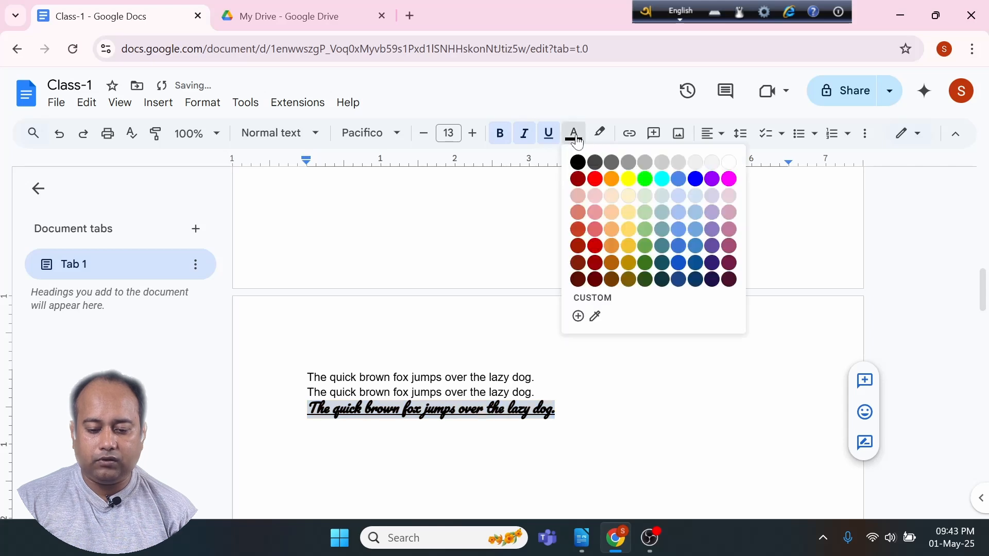
left_click(694, 180)
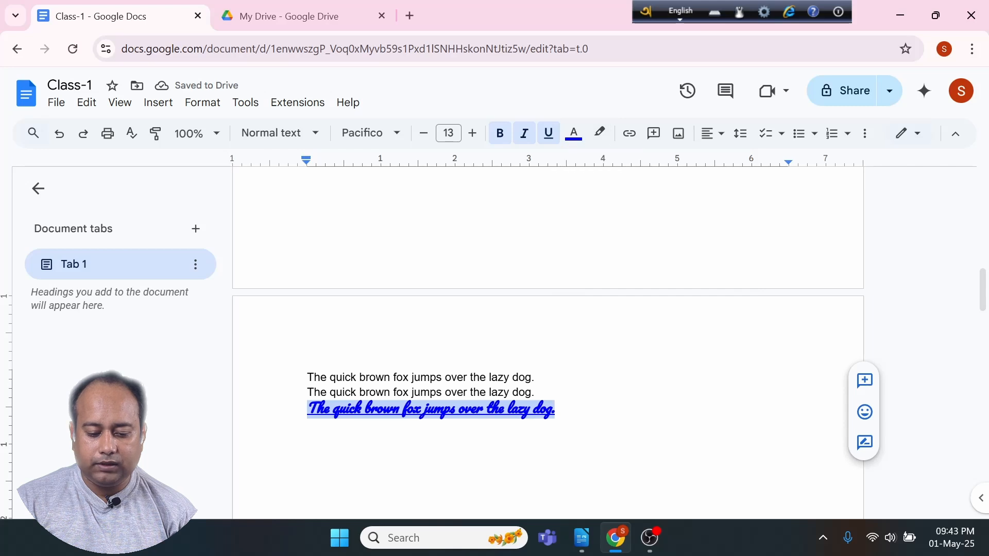
Highlight the first sentence in yellow from the "k" of "quick" through "over", then clear the selection
left_click_drag(350, 378, 469, 378)
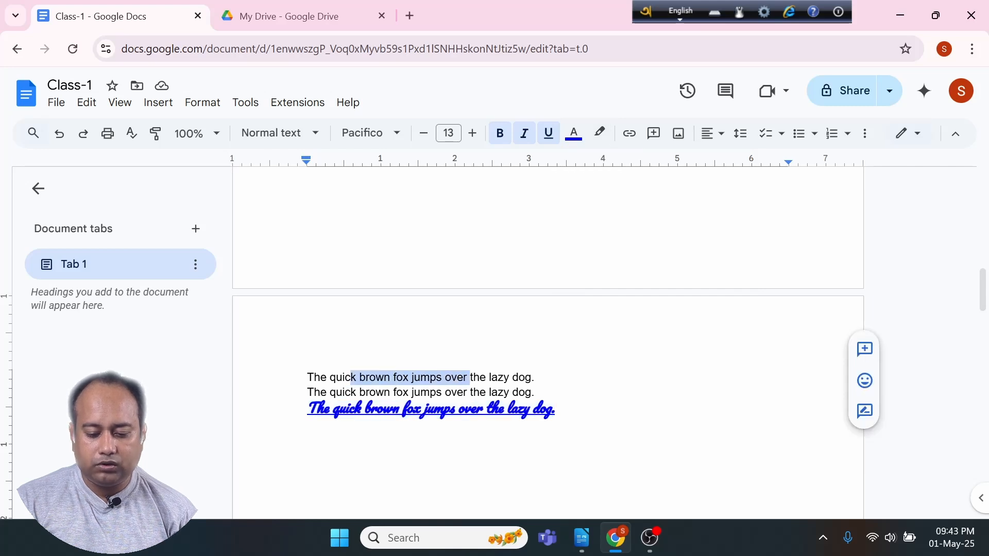
left_click(599, 133)
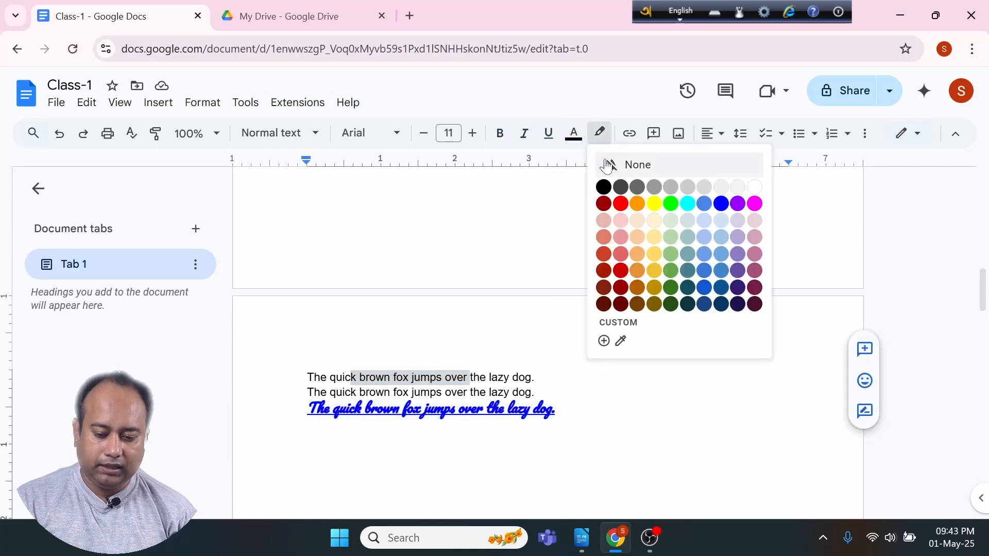
left_click(654, 204)
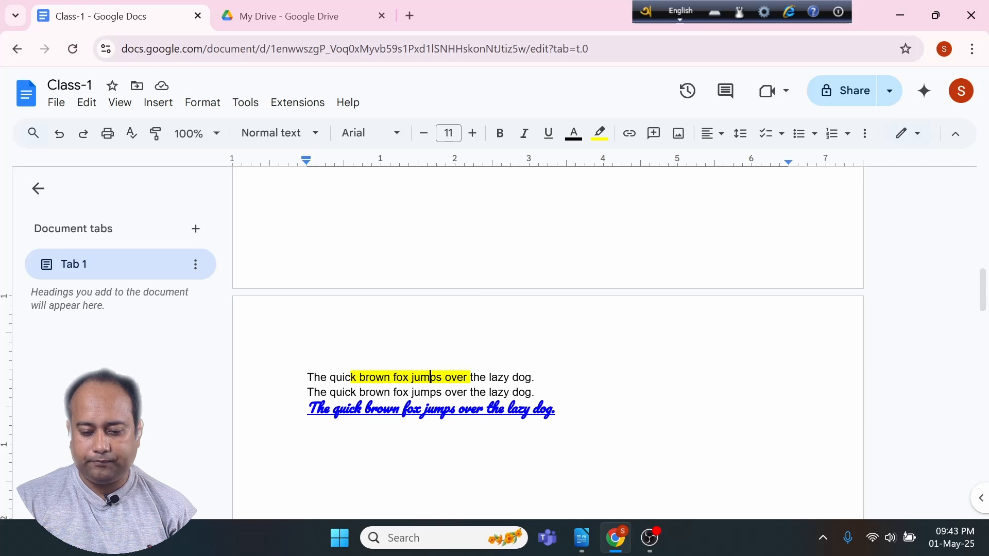
left_click(409, 393)
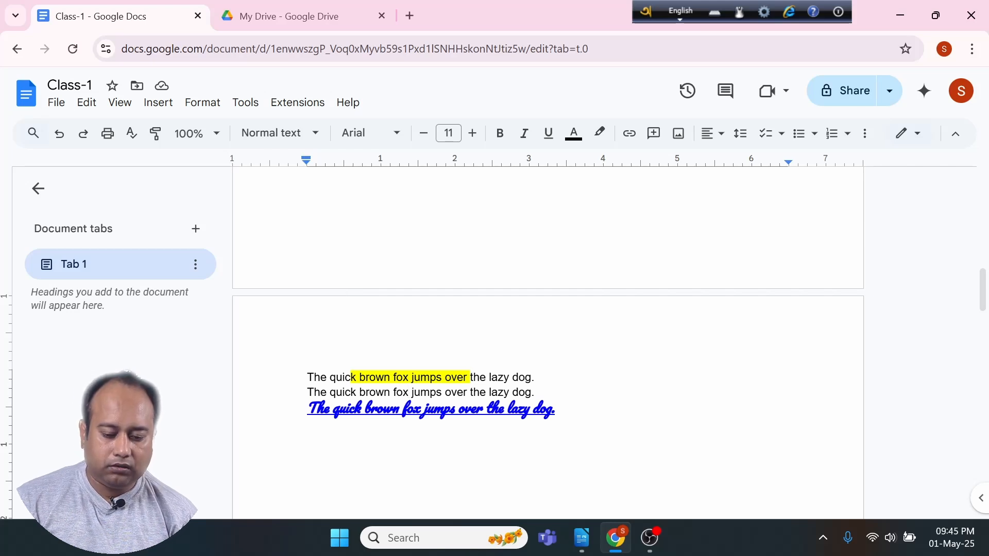
Select the words "fox jumps" in the first sentence's highlighted part and cut them
left_click(403, 377)
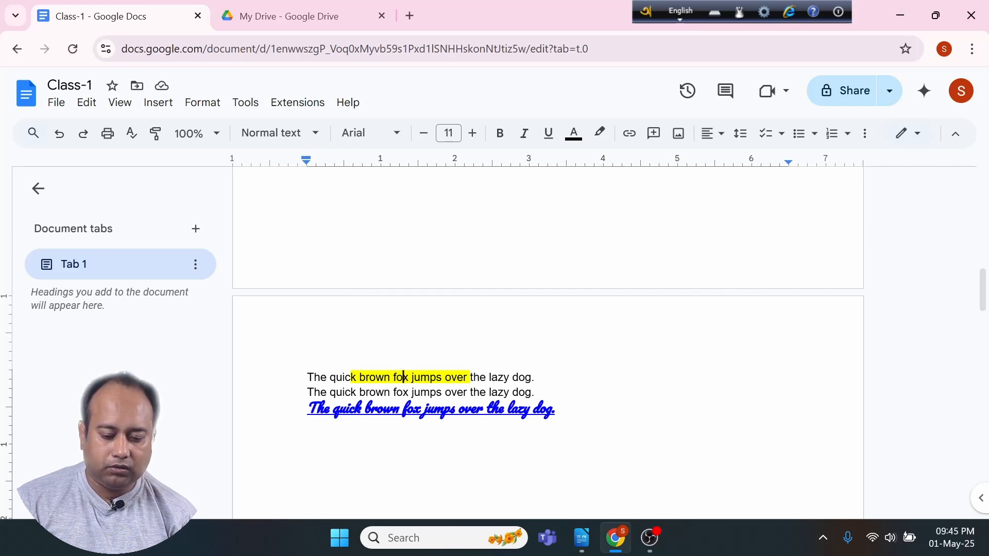
double_click(403, 377)
key("shift+Right")
key("shift+Right")
key("shift+Right")
key("shift+Right")
key("shift+Right")
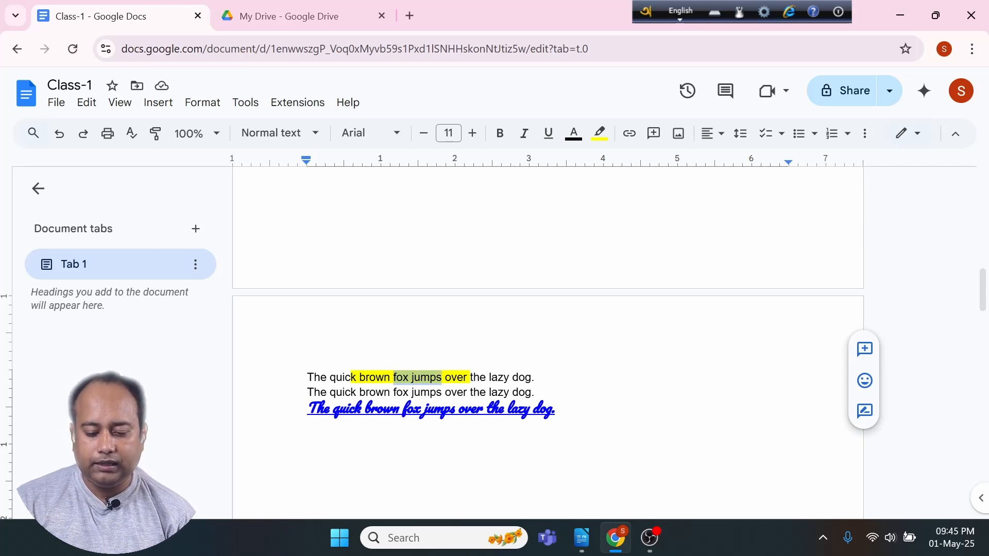
left_click(87, 102)
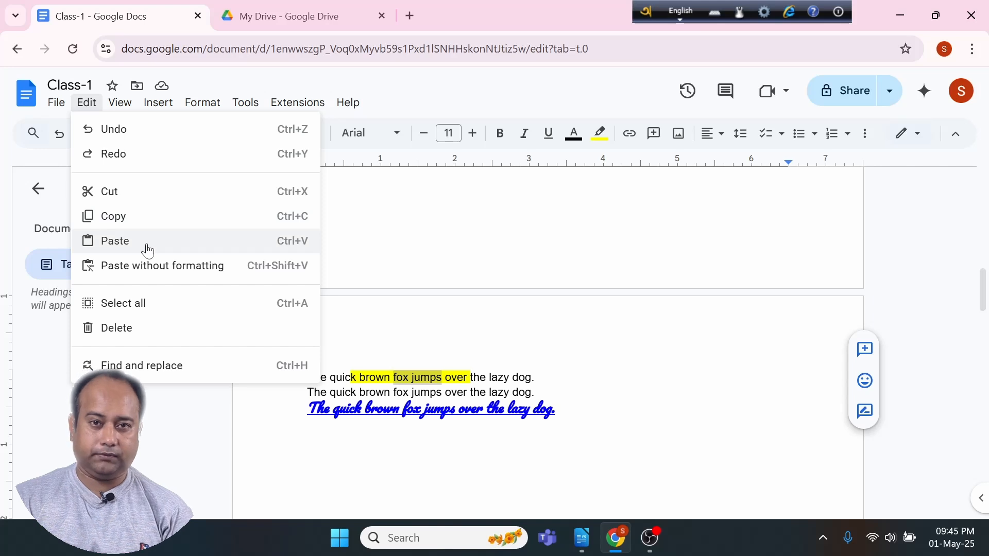
left_click(148, 192)
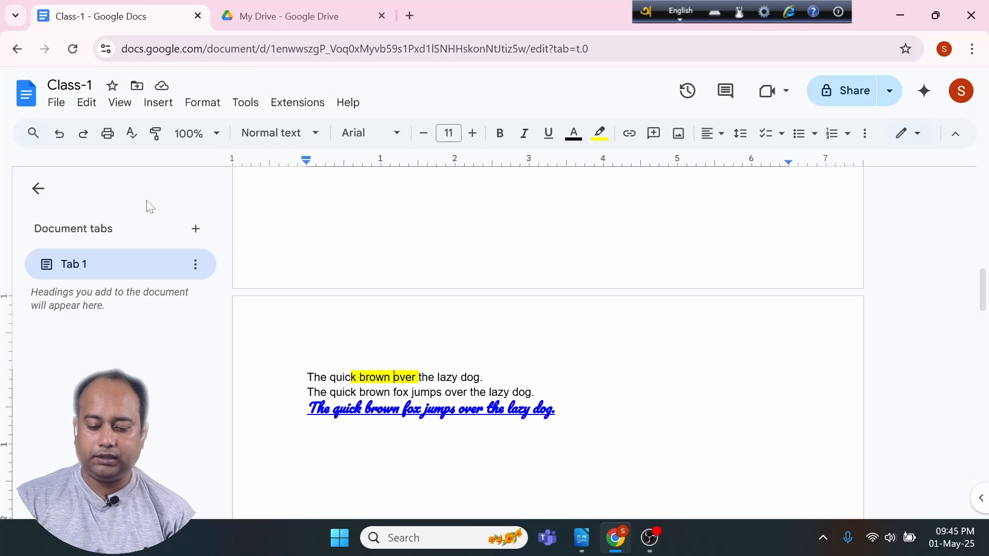
Paste the cut words "fox jumps" at the end of the third sentence
left_click(558, 409)
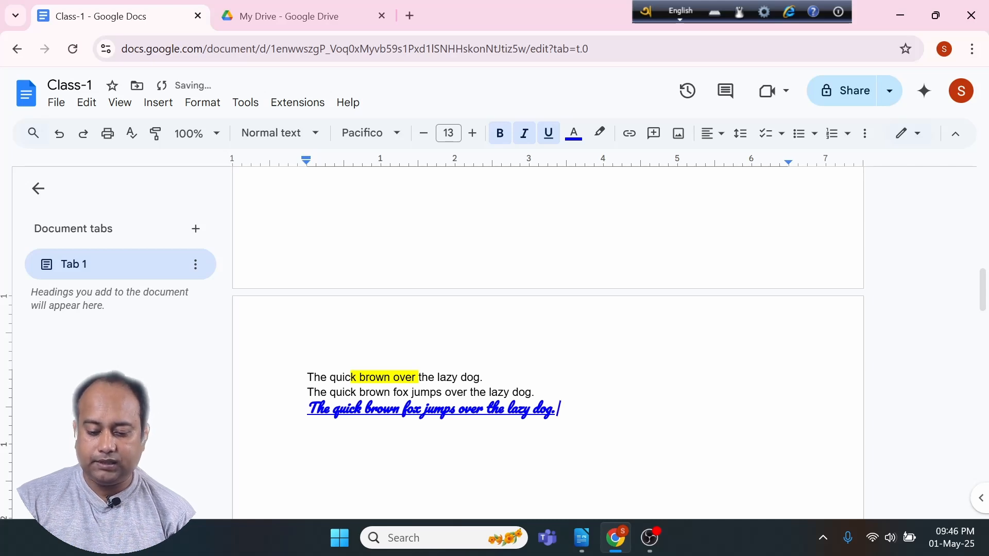
left_click(89, 104)
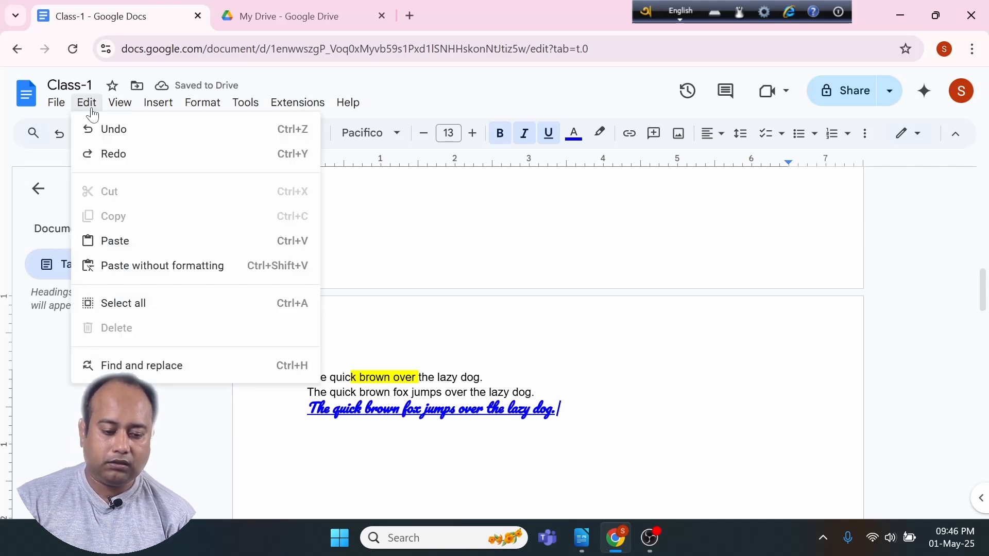
left_click(118, 242)
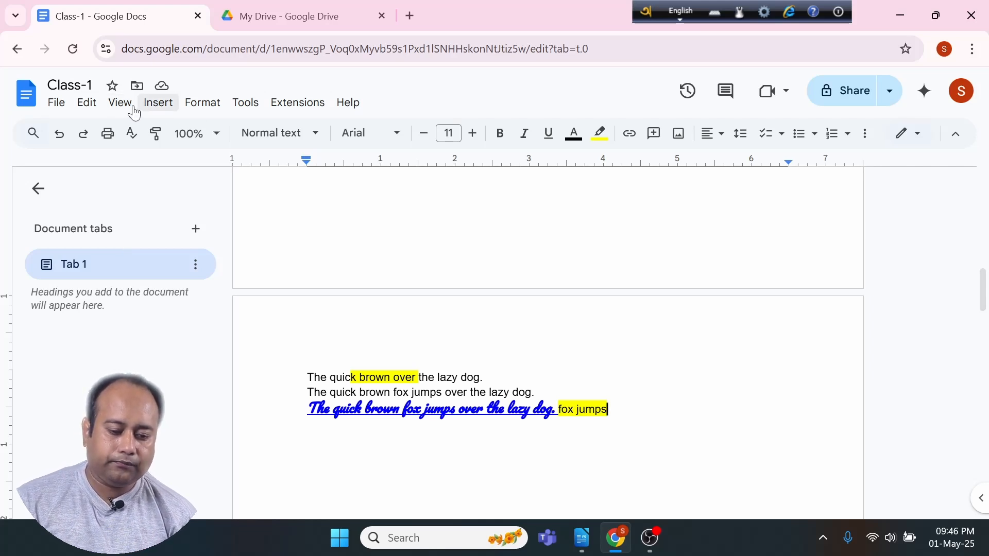
Undo the paste after the third sentence and the cut of "fox jumps" from the first sentence
left_click(88, 104)
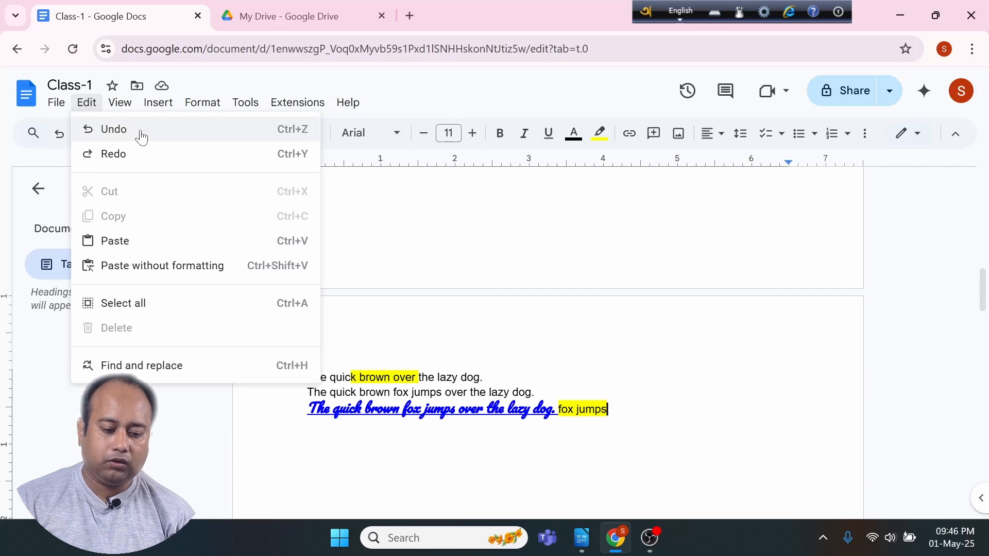
left_click(142, 137)
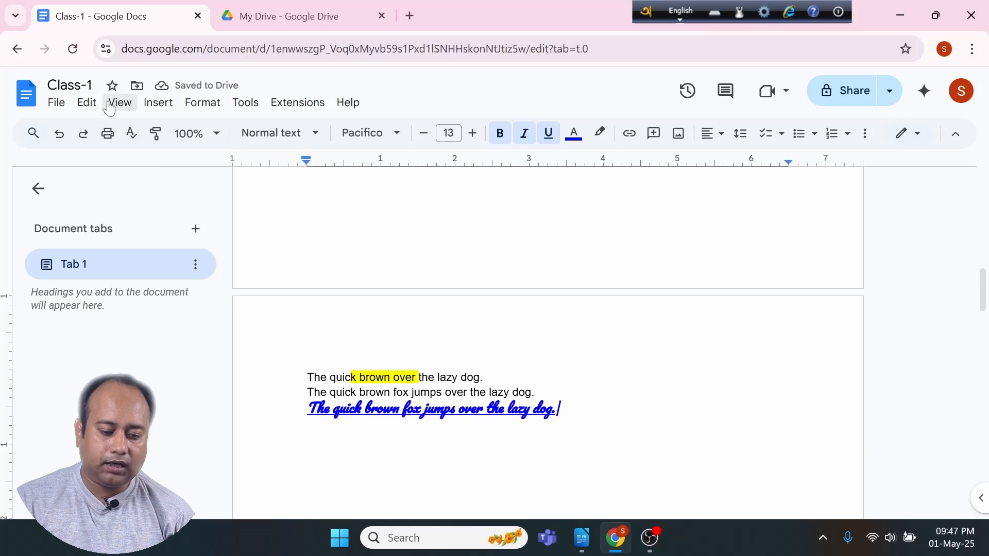
left_click(87, 104)
left_click(100, 131)
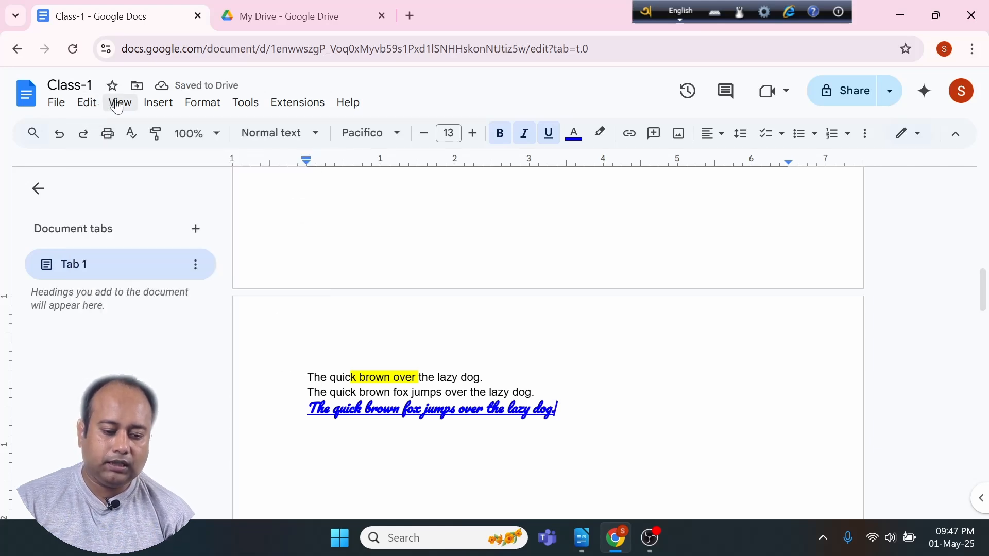
left_click(85, 103)
left_click(94, 132)
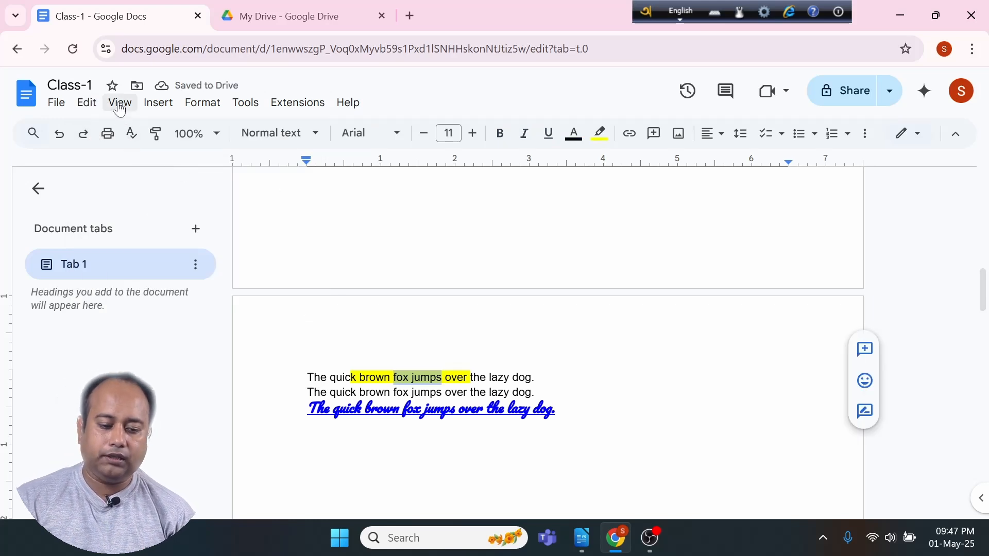
Undo the yellow highlight in the first sentence, then redo it
left_click(85, 109)
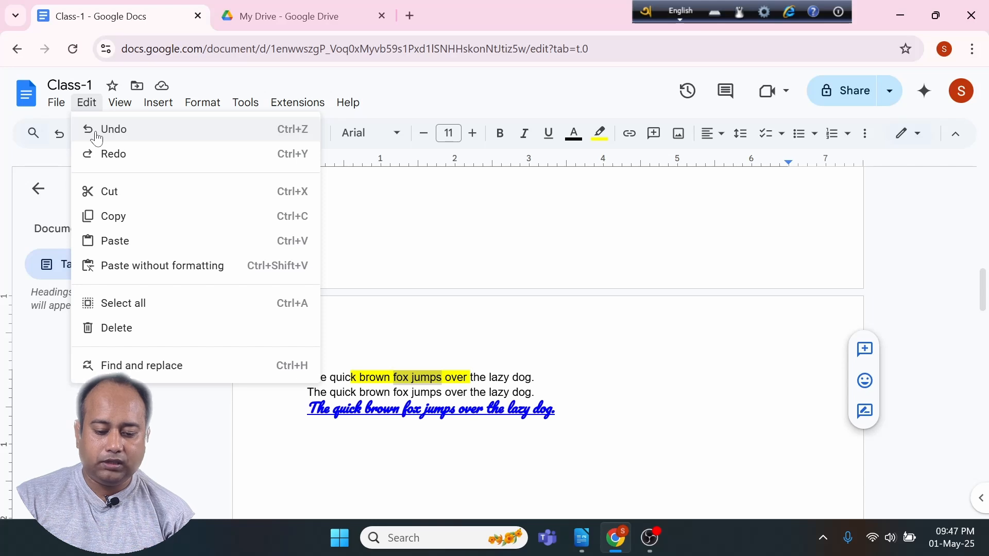
left_click(97, 134)
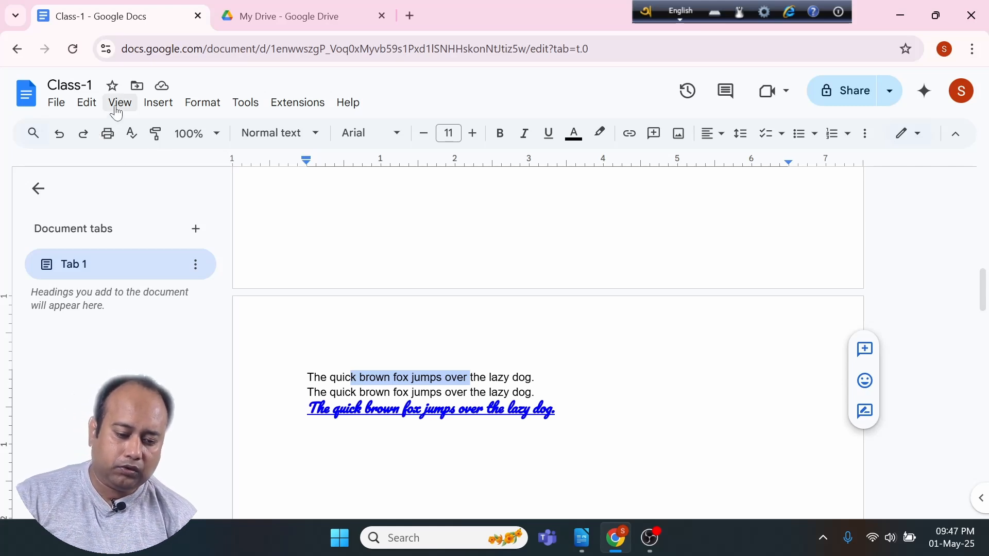
left_click(86, 103)
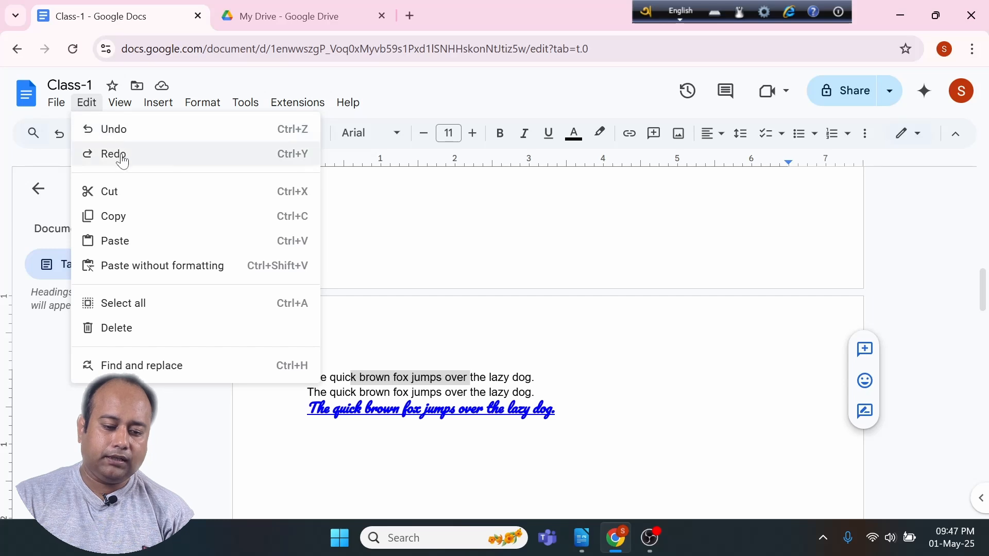
left_click(165, 161)
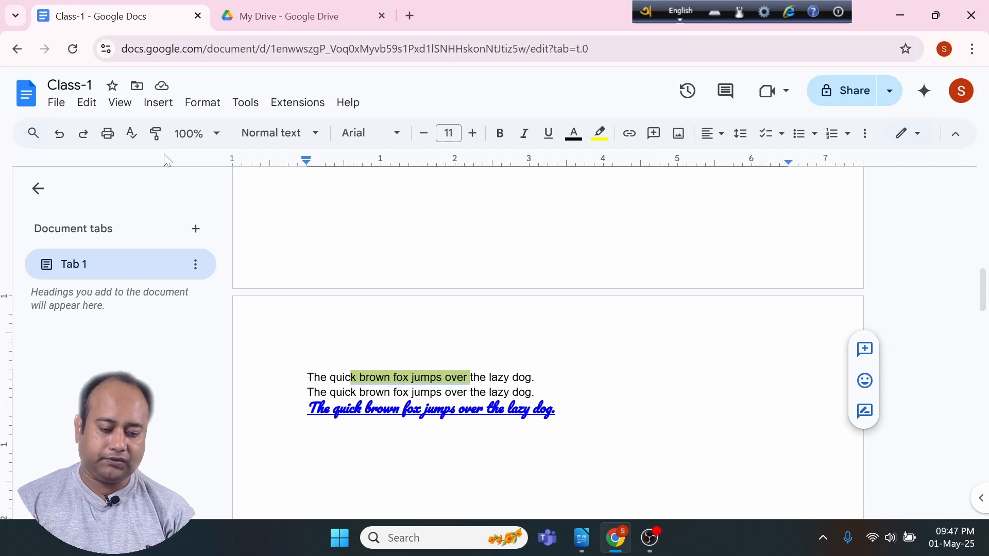
Practise selecting letter by letter in the first sentence: first "e qu", then the word "The"
left_click(335, 377)
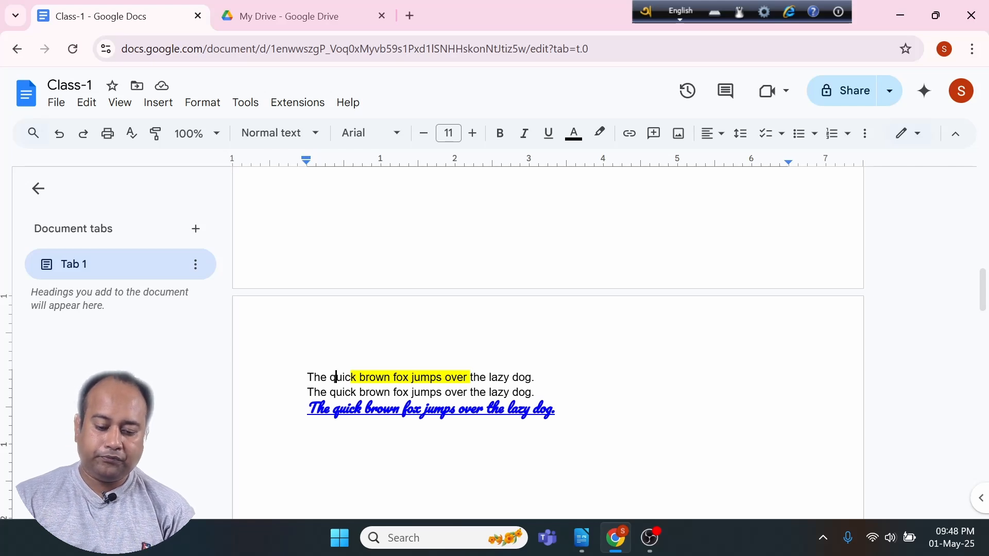
key("Right")
key("shift+Left")
key("shift+Left")
key("shift+Left")
key("shift+Left")
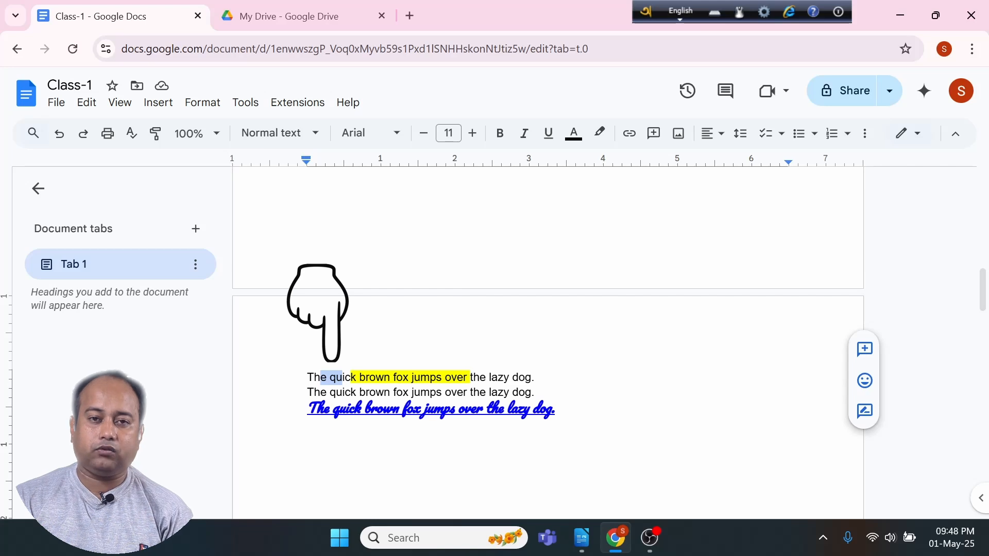
key("ctrl+Right")
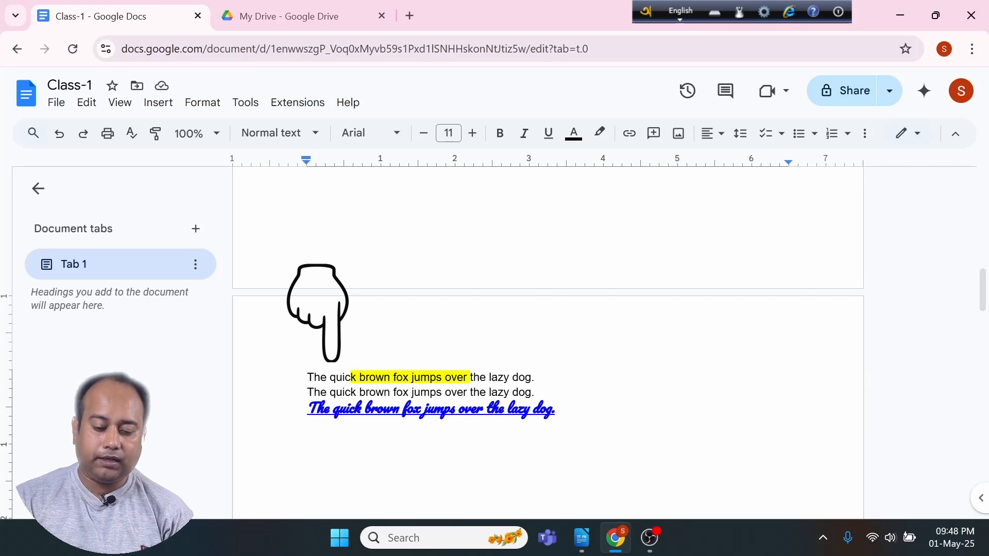
key("shift+Left")
key("shift+Left")
key("shift+Left")
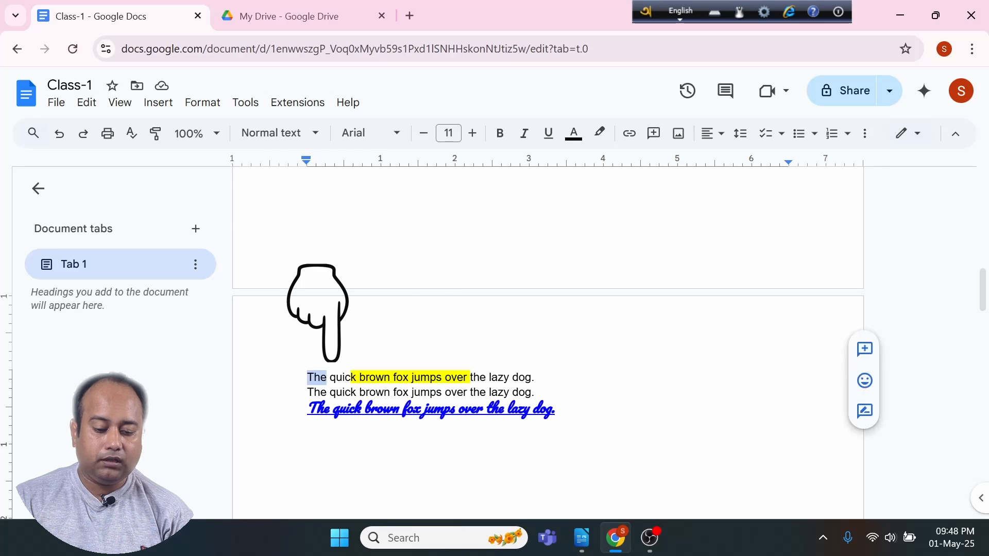
Copy the plain formatting of "The" in the first sentence onto everything from "quick" through the third sentence, then clear the selection
left_click(320, 378)
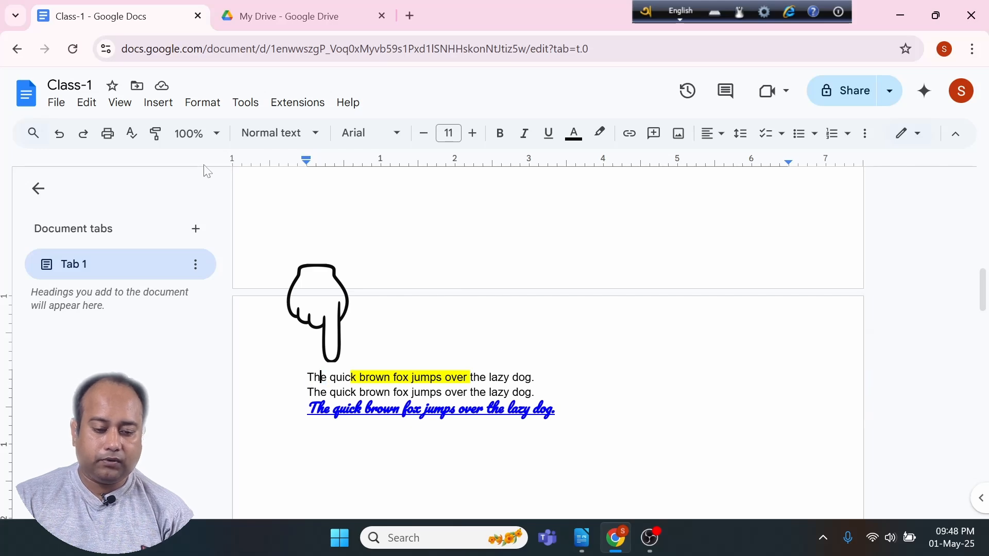
left_click(154, 141)
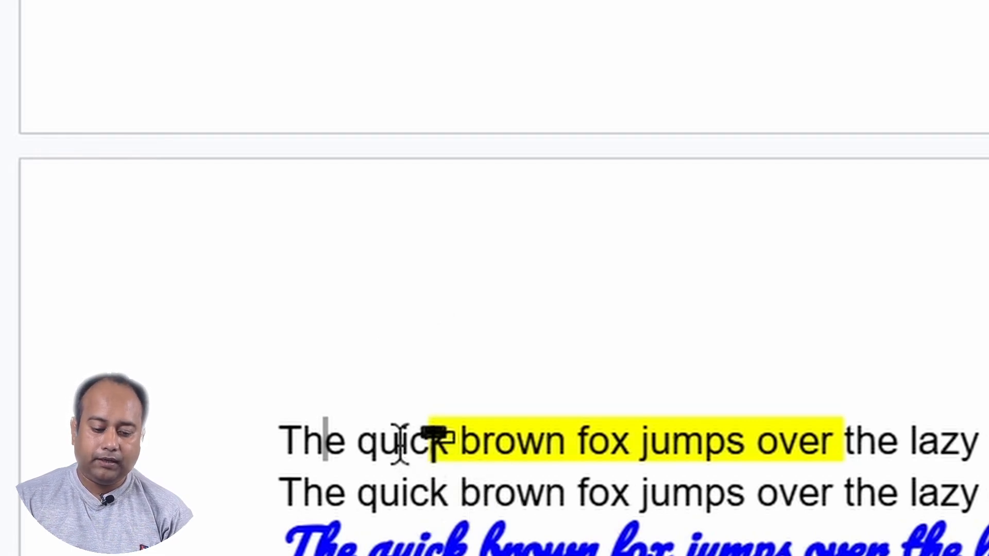
left_click_drag(380, 440, 780, 529)
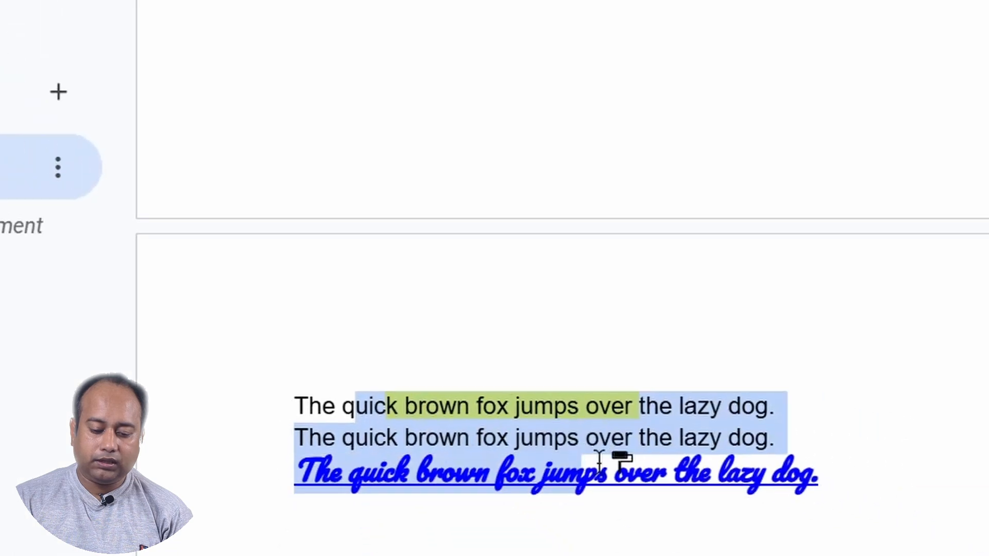
mouse_move(598, 458)
left_mouse_down()
mouse_move(784, 499)
mouse_move(835, 494)
left_mouse_up()
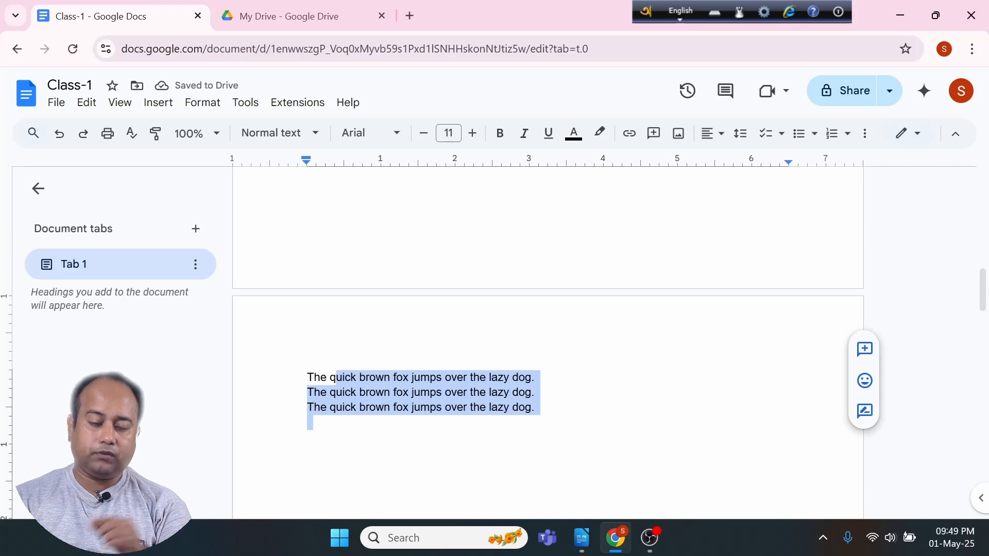
left_click(376, 408)
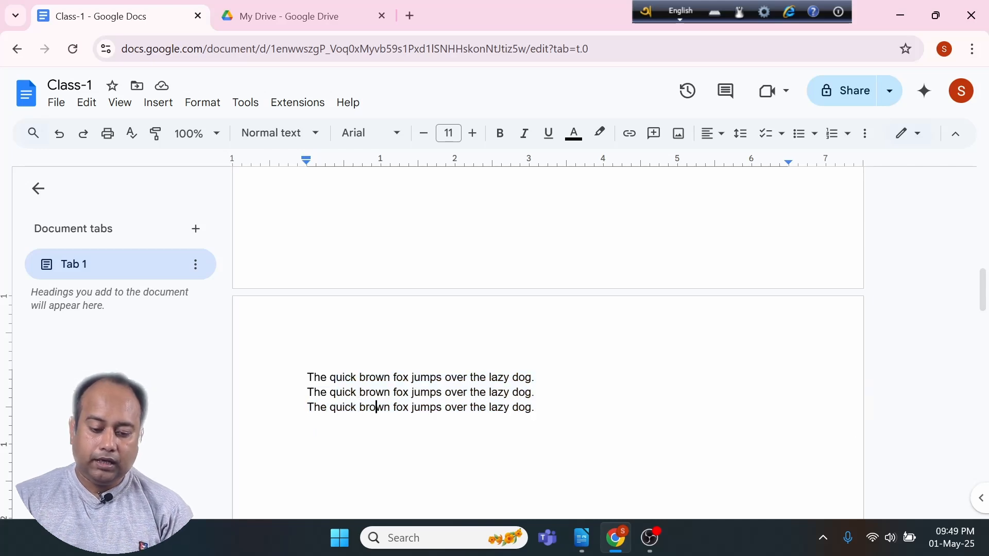
Set the font size of all three sentences to 15 and clear the selection
left_click_drag(307, 377, 539, 408)
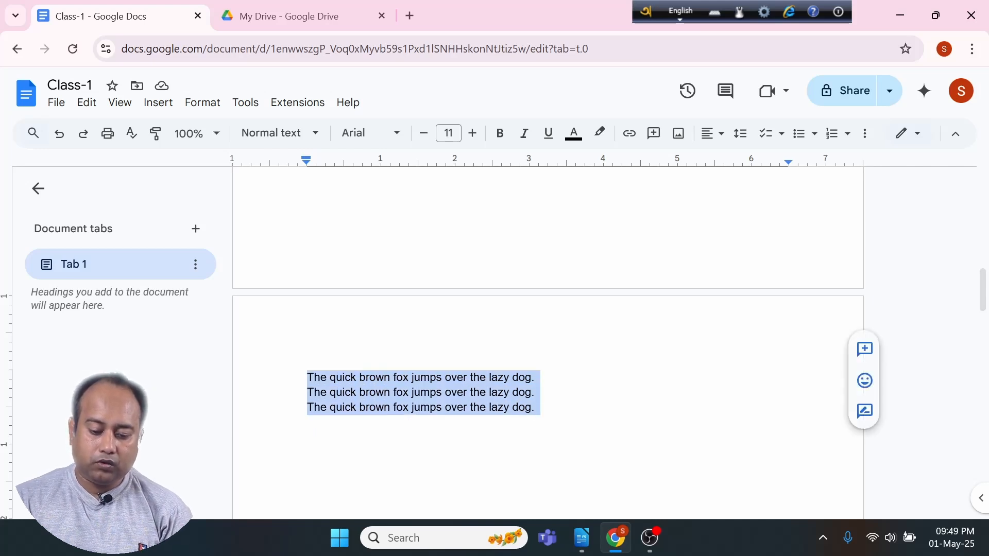
left_click(473, 133)
left_click(473, 134)
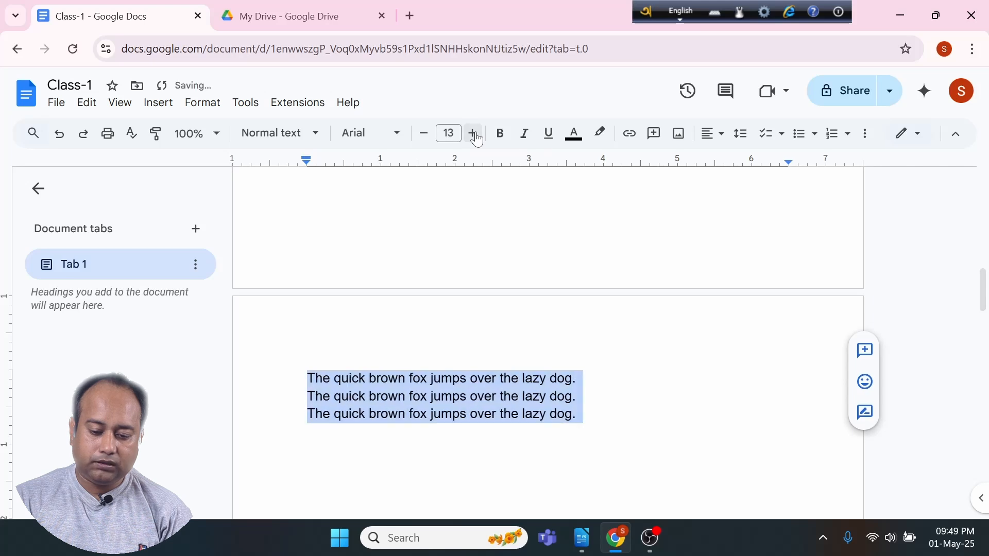
left_click(472, 134)
left_click(472, 134)
left_click(428, 399)
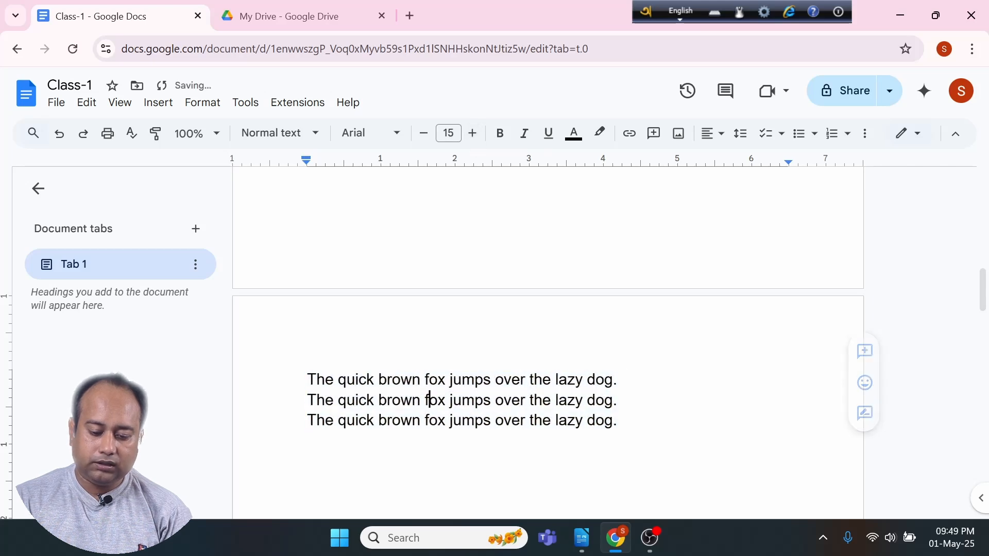
Copy the third sentence's line and paste it repeatedly until there are nine lines of the sentence
left_click_drag(307, 420, 625, 421)
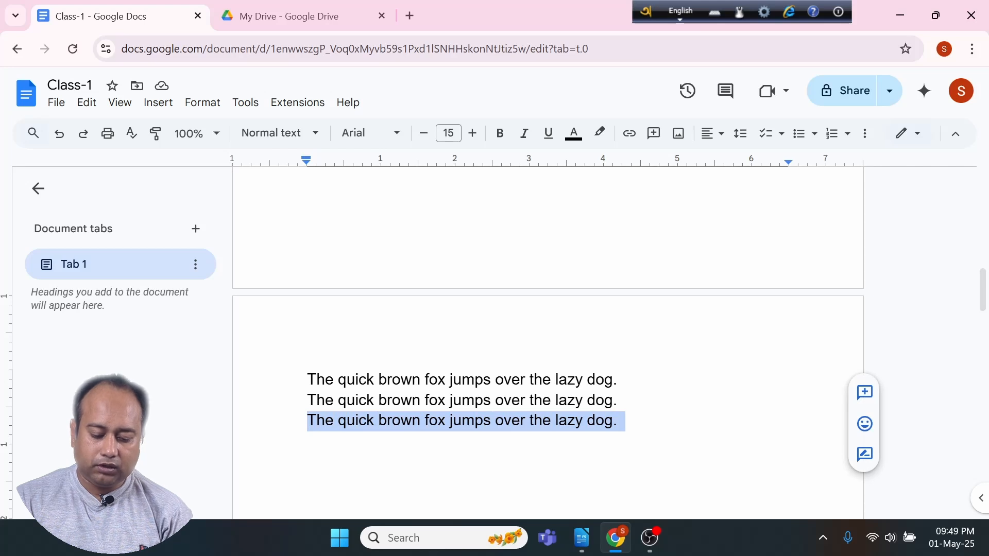
key("ctrl+v")
key("ctrl+v")
key("ctrl+v")
key("ctrl+v")
key("ctrl+v")
key("ctrl+v")
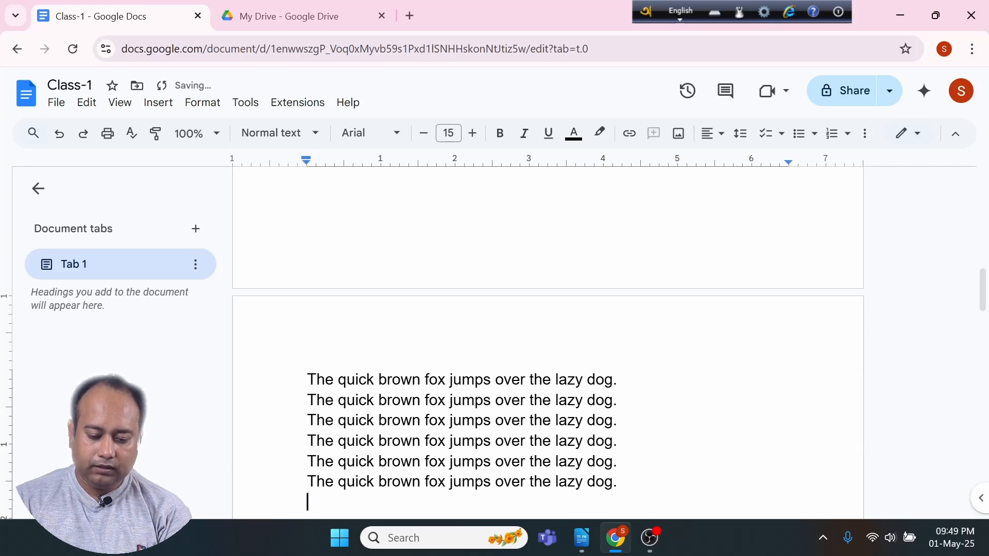
type("The quick brown fox jumps over the lazy dog.")
scroll(549, 340, "down", 3)
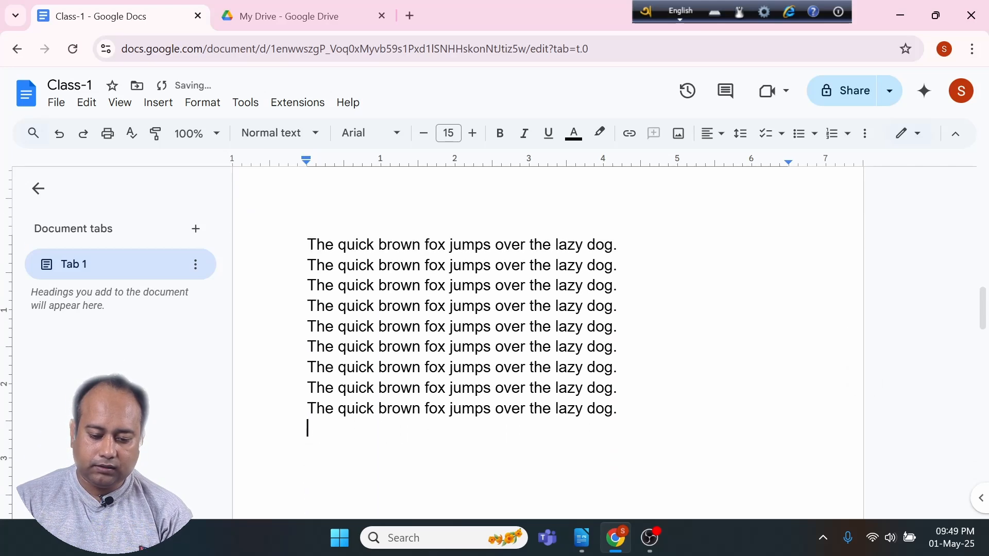
Paste the sentence six times at the end of the first line to form one paragraph, and add a blank line below it
scroll(462, 309, "up", 2)
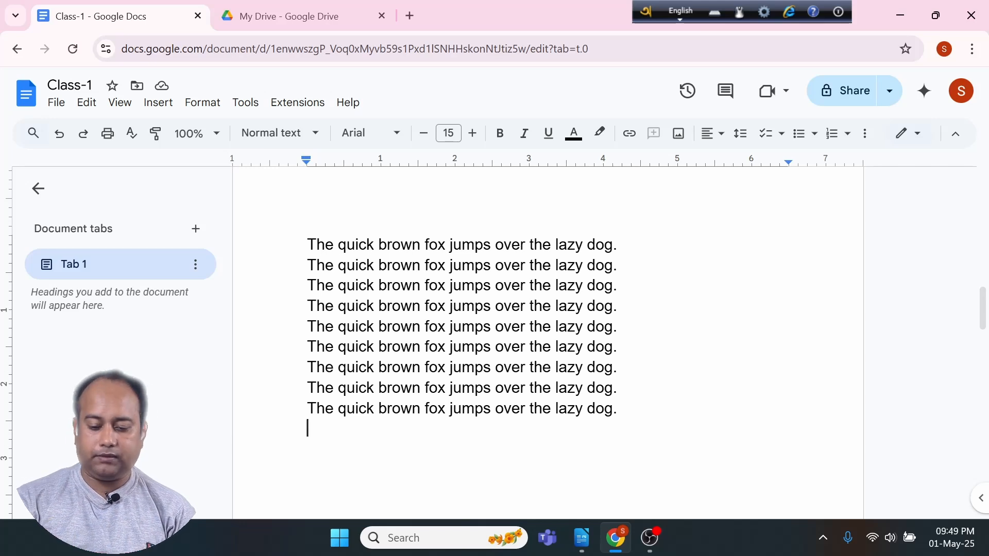
left_click(576, 326)
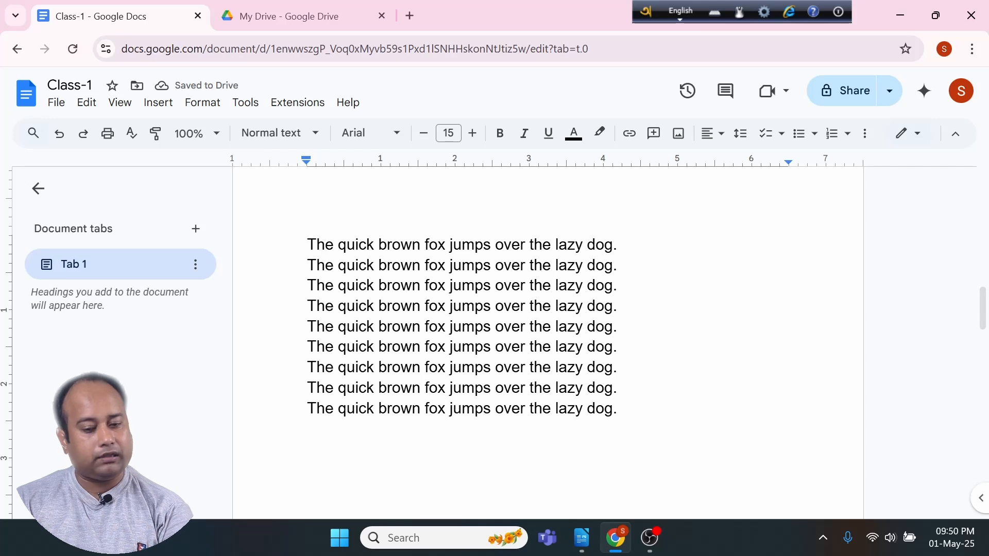
key("ctrl+v")
key("ctrl+v")
key("ctrl+v")
key("ctrl+v")
key("ctrl+v")
key("ctrl+v")
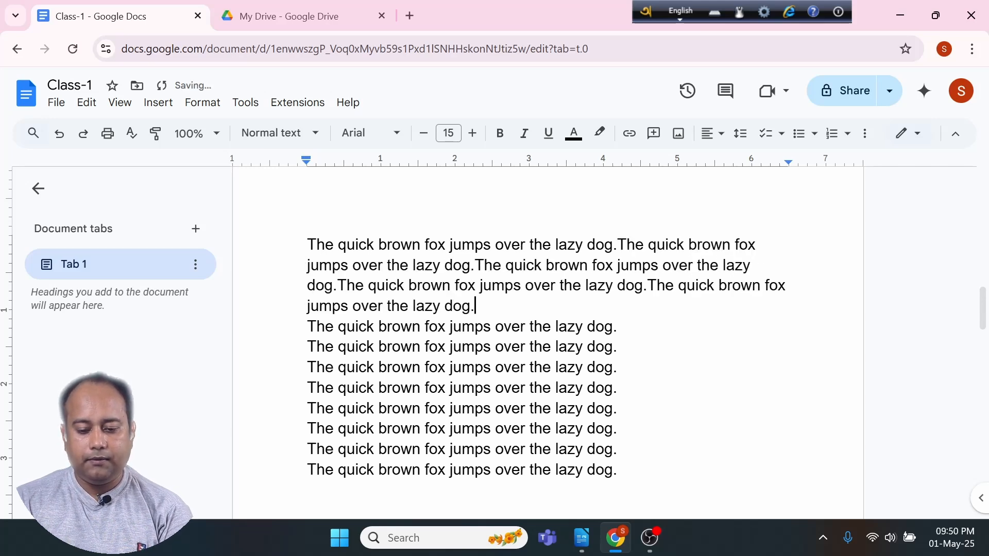
key("Return")
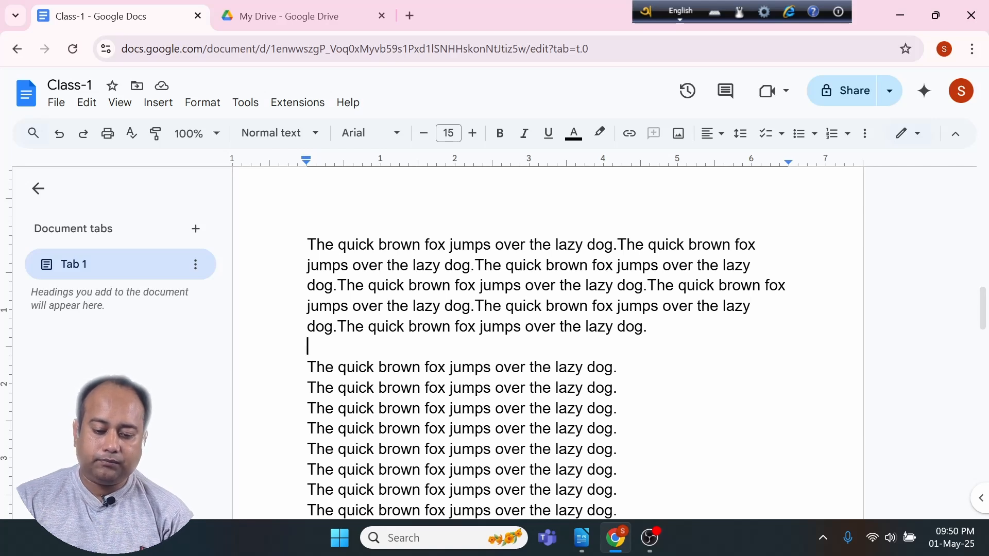
Select the whole first paragraph of repeated sentences and set its line spacing to Single
left_click(386, 286)
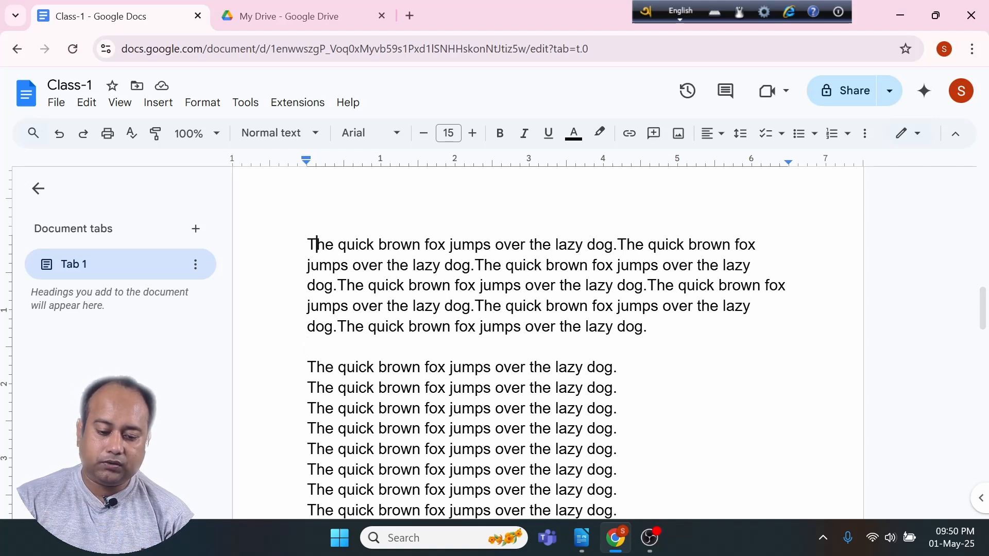
left_click_drag(317, 244, 647, 326)
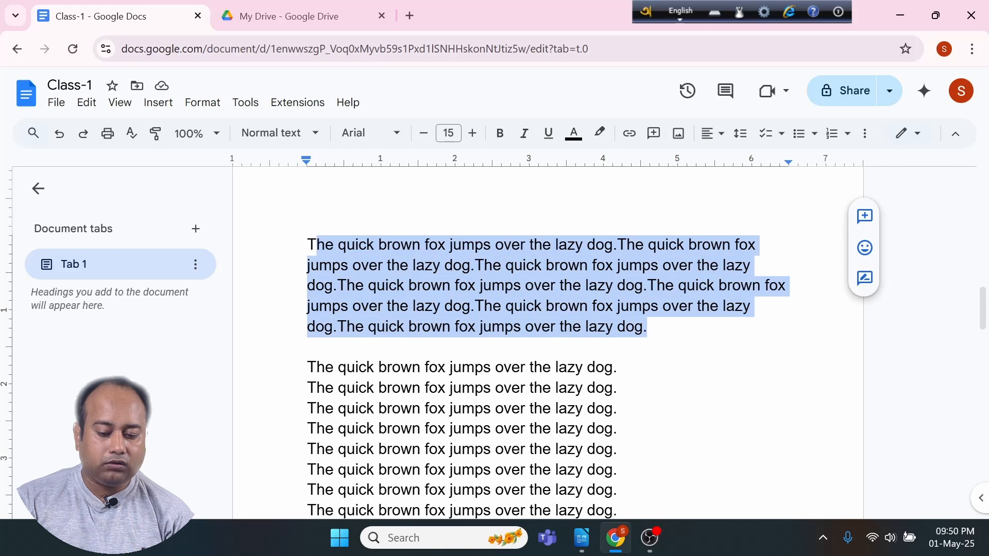
left_click(505, 285)
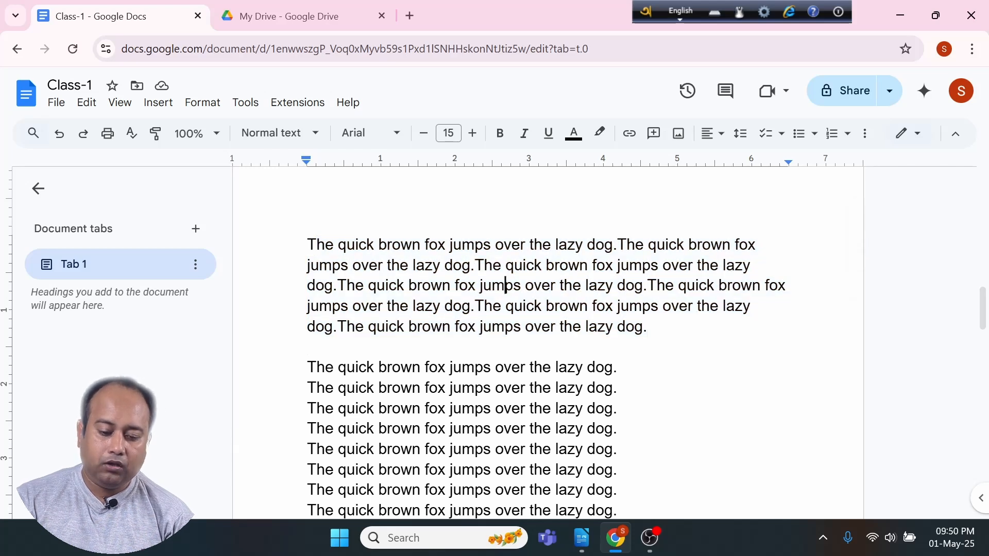
triple_click(315, 244)
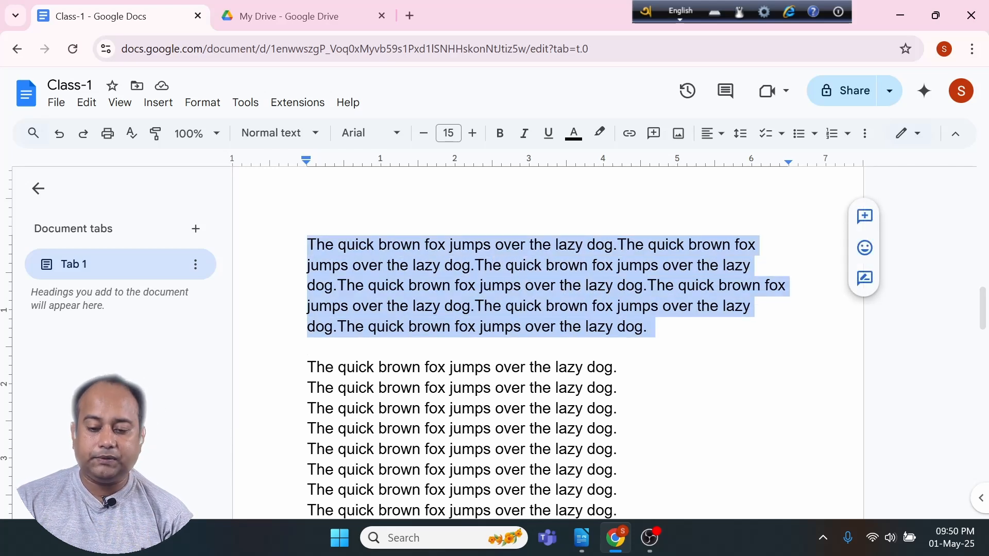
left_click(742, 134)
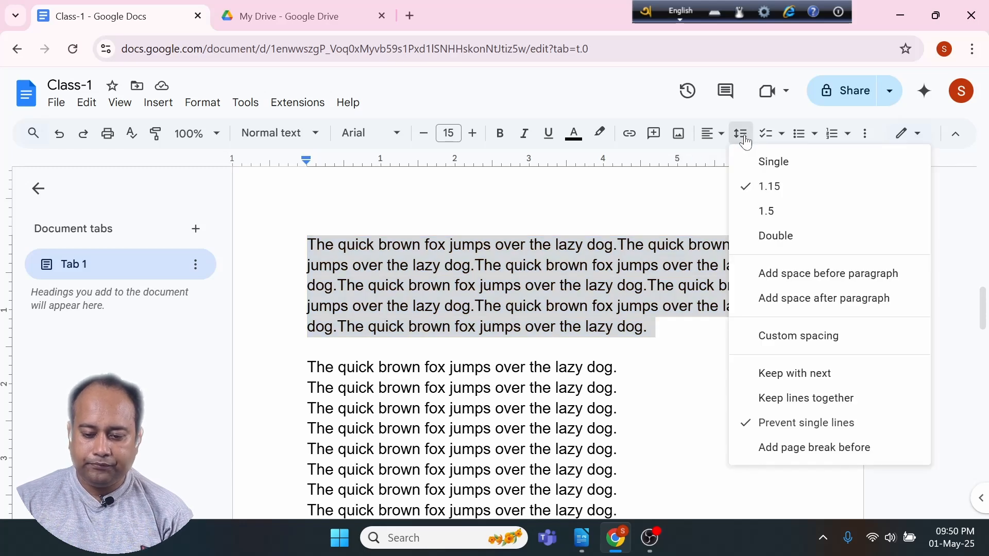
left_click(798, 166)
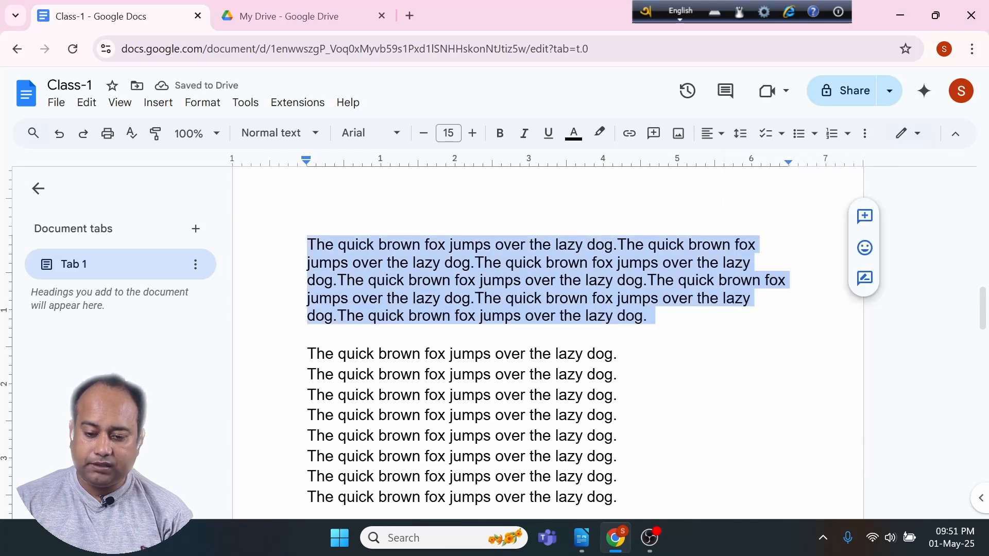
Change the selected first paragraph's line spacing to 1.5 and then to Double
left_click(740, 134)
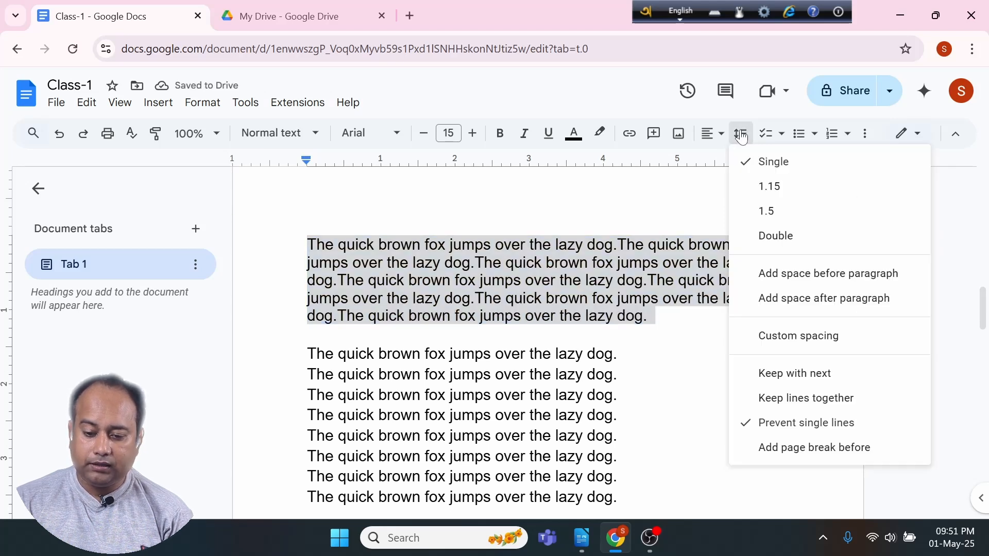
left_click(778, 213)
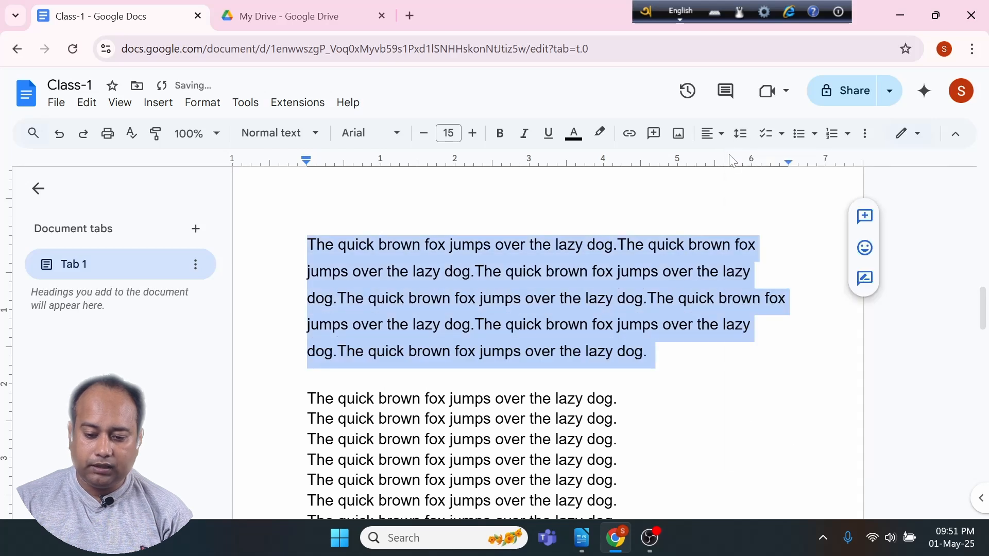
left_click(740, 134)
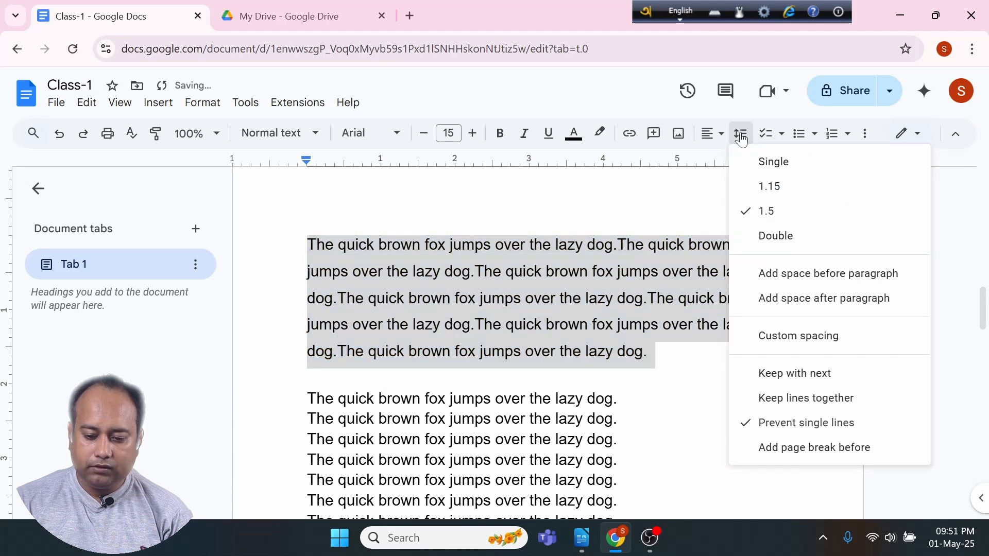
left_click(762, 235)
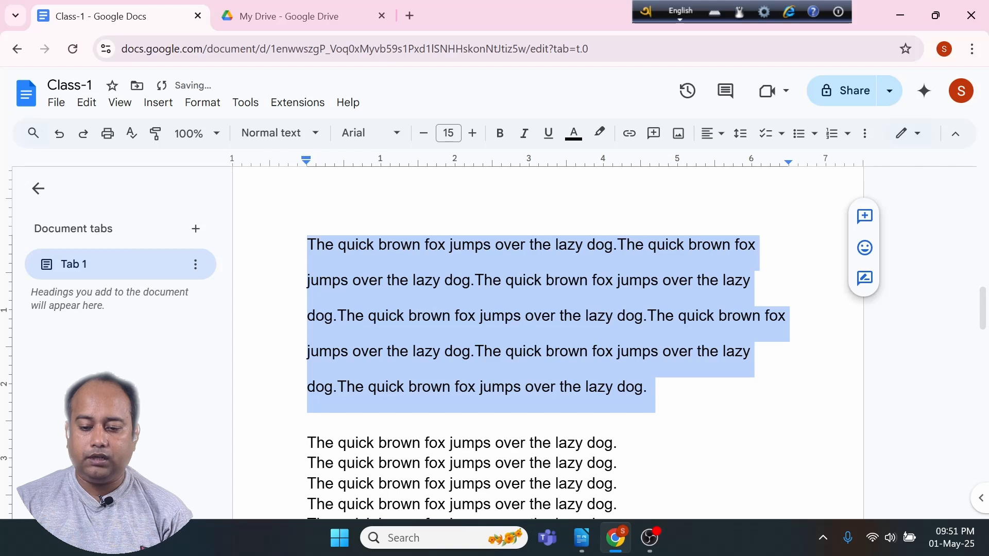
Apply a custom line spacing of 3 to the selected first paragraph
left_click(741, 135)
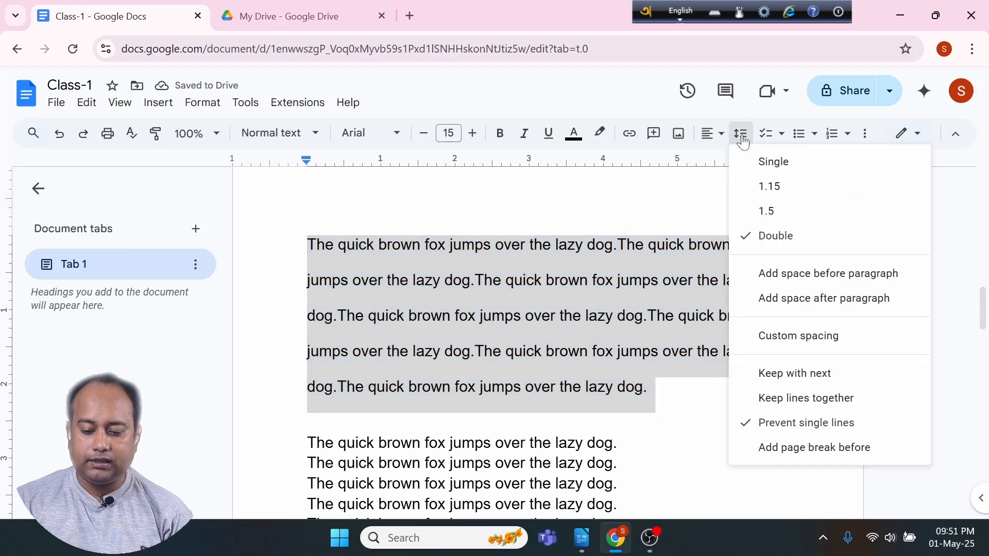
left_click(786, 339)
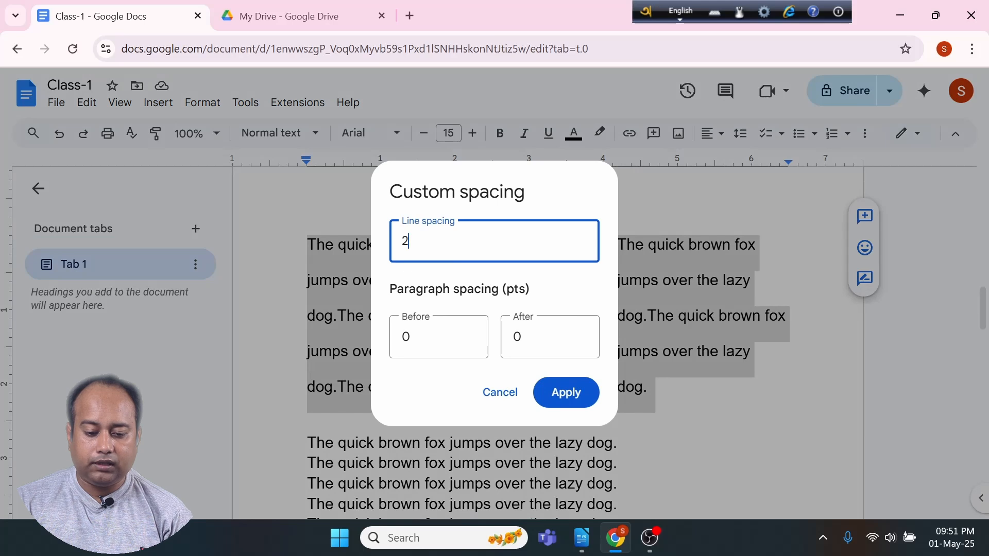
double_click(400, 251)
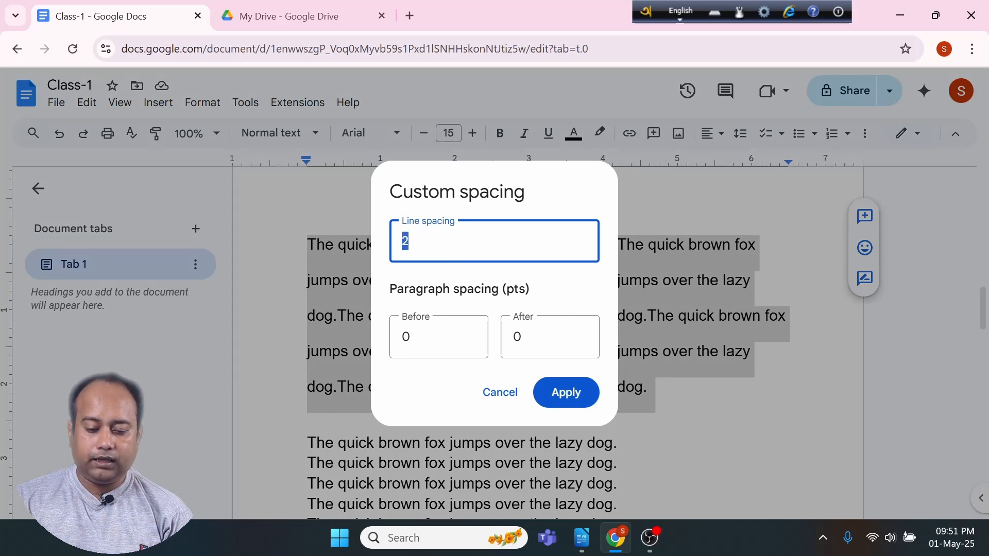
type("3")
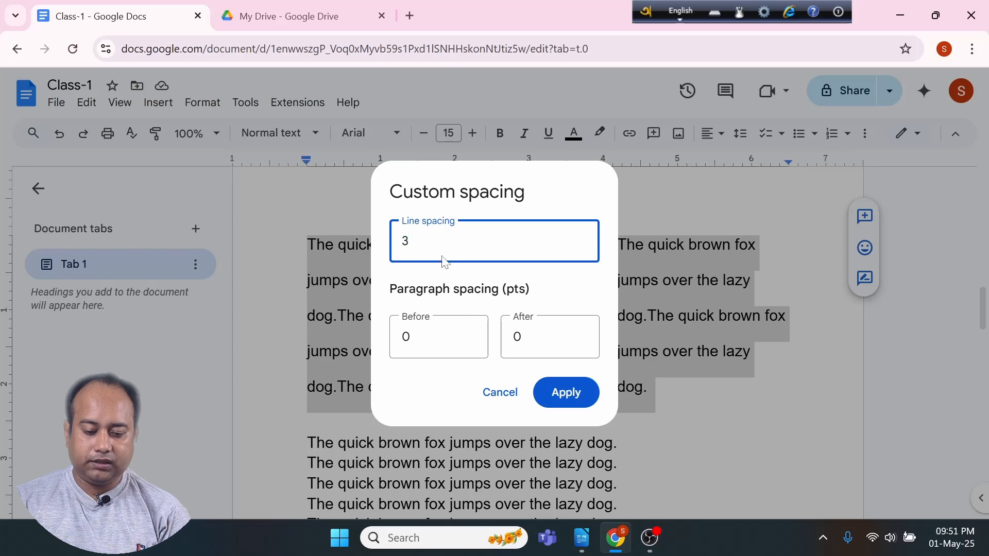
key("BackSpace")
type("2")
double_click(404, 242)
type("3")
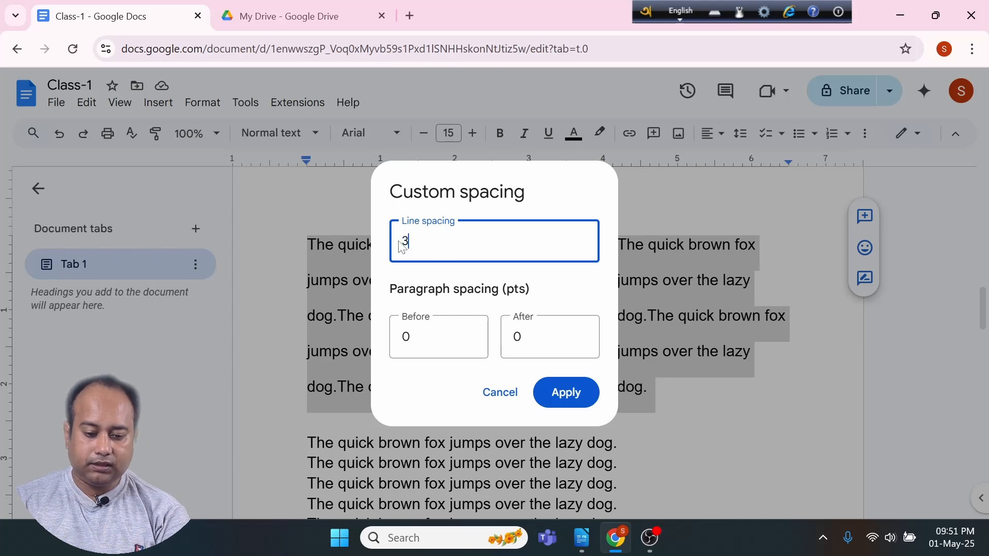
left_click(564, 392)
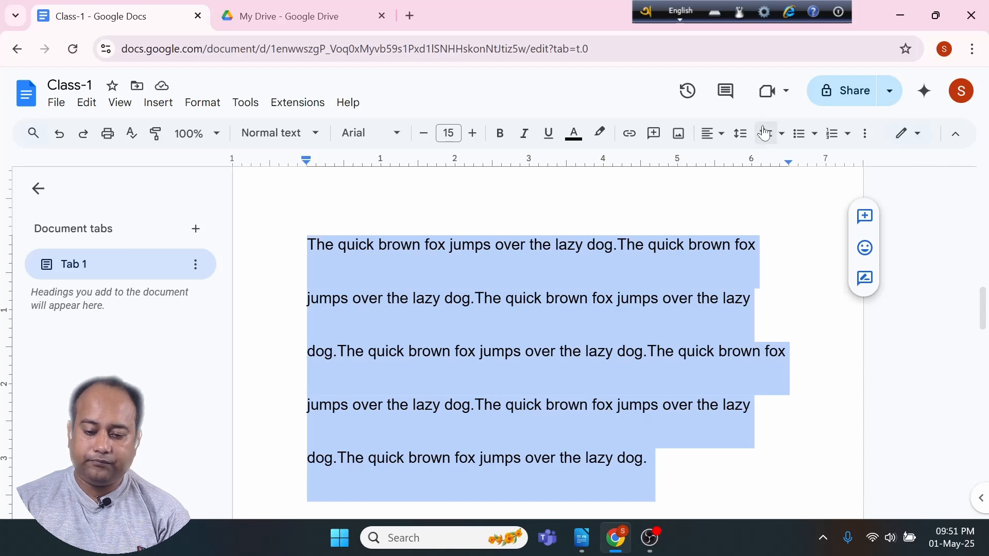
Change the first paragraph's line spacing to Single and then set it to 1.15
left_click(740, 135)
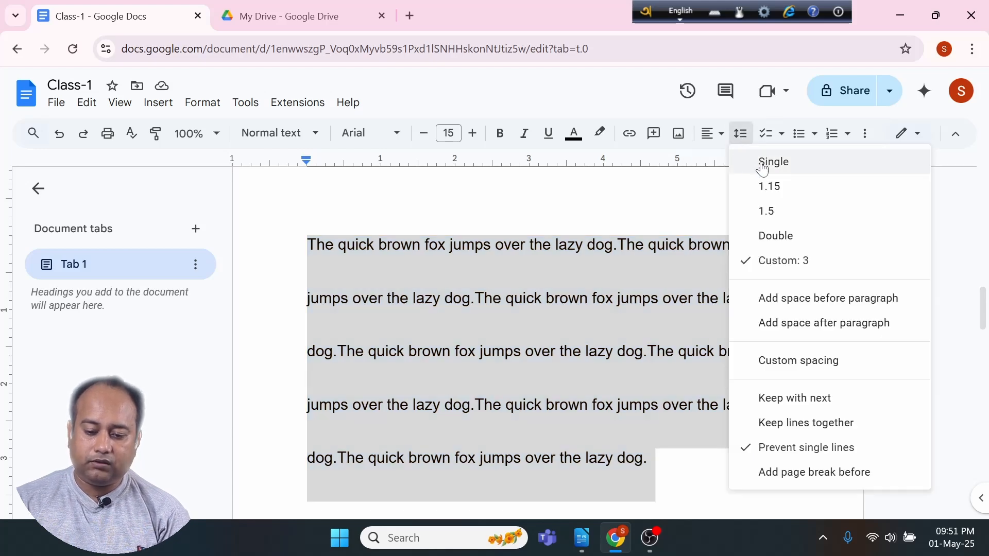
left_click(762, 162)
left_click(747, 145)
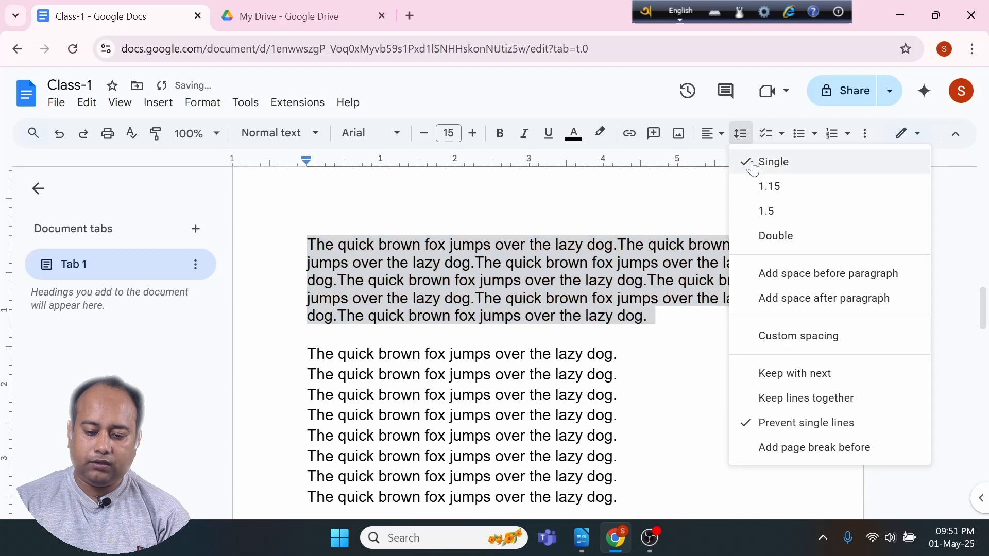
left_click(762, 188)
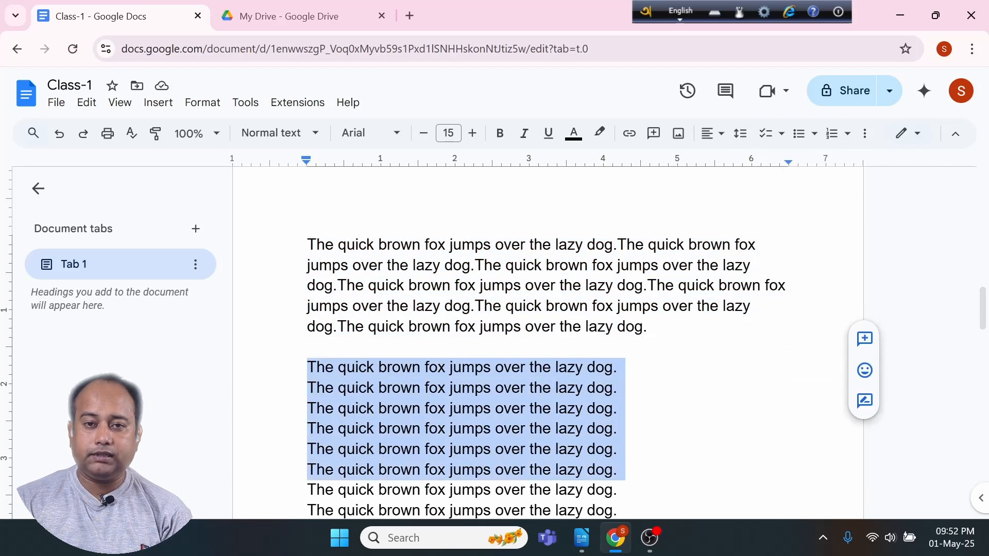
Set the line spacing of the first six separate sentence lines below the paragraph to 1.5
scroll(463, 335, "down", 3)
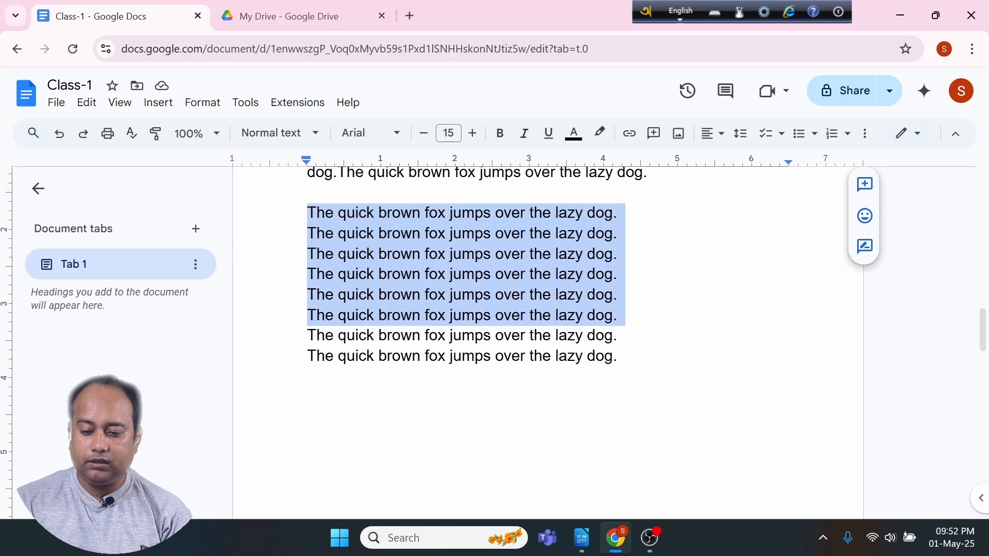
left_click(734, 135)
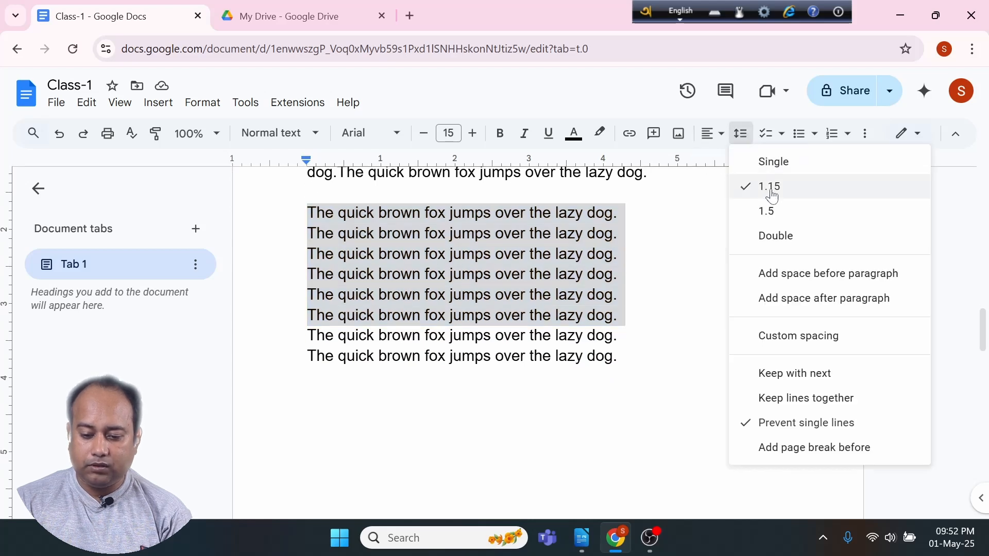
left_click(776, 211)
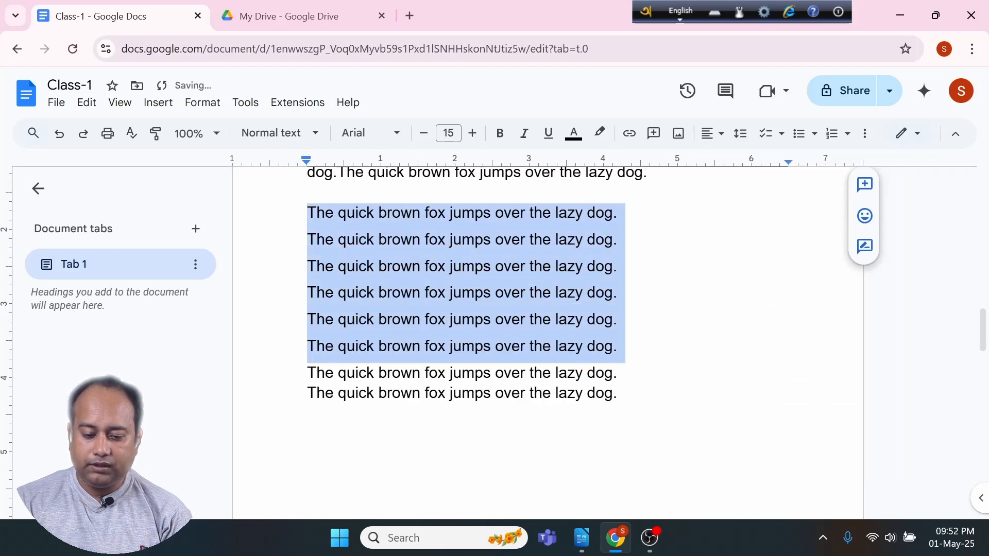
left_click(740, 134)
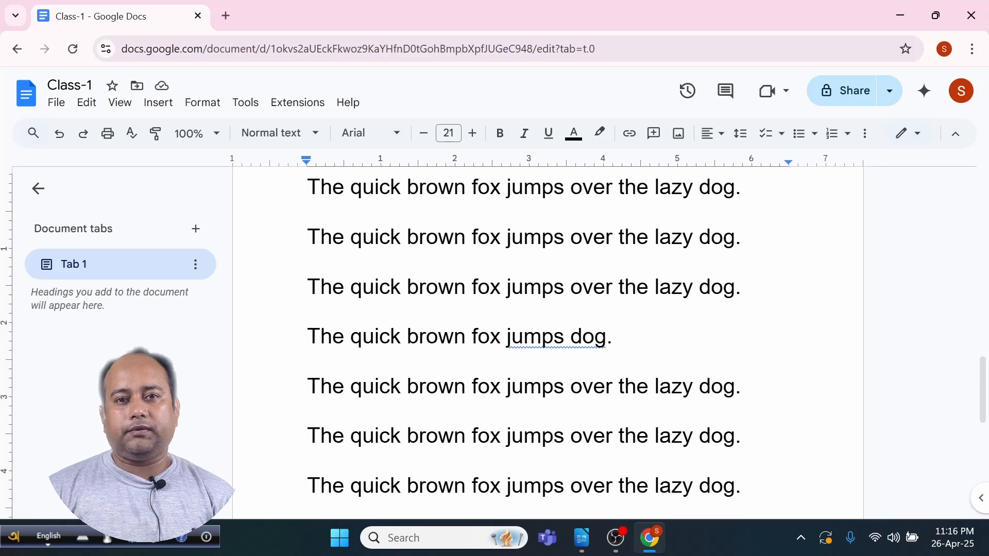
Insert a page break after the last line, "over the lazy", to start a new page
key("Return")
key("Return")
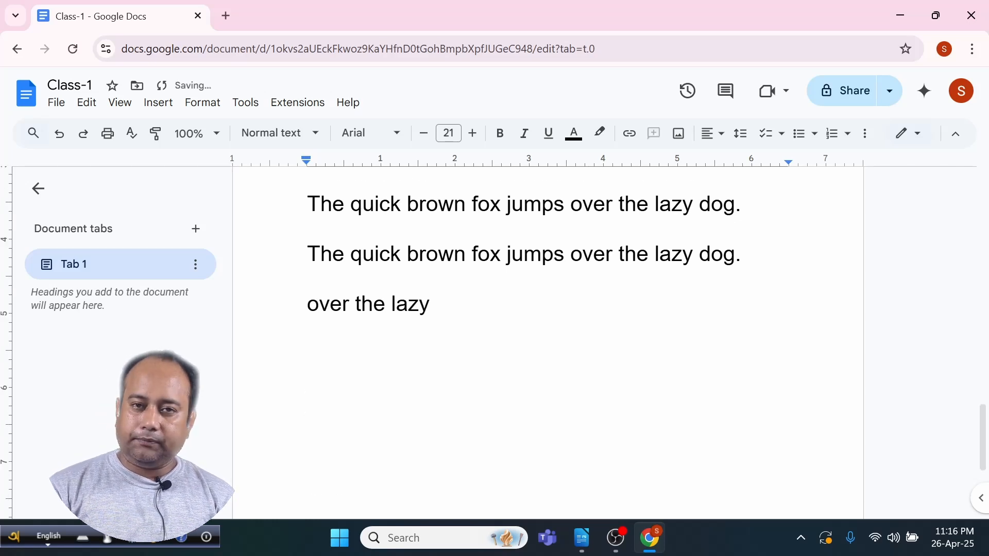
key("ctrl+Return")
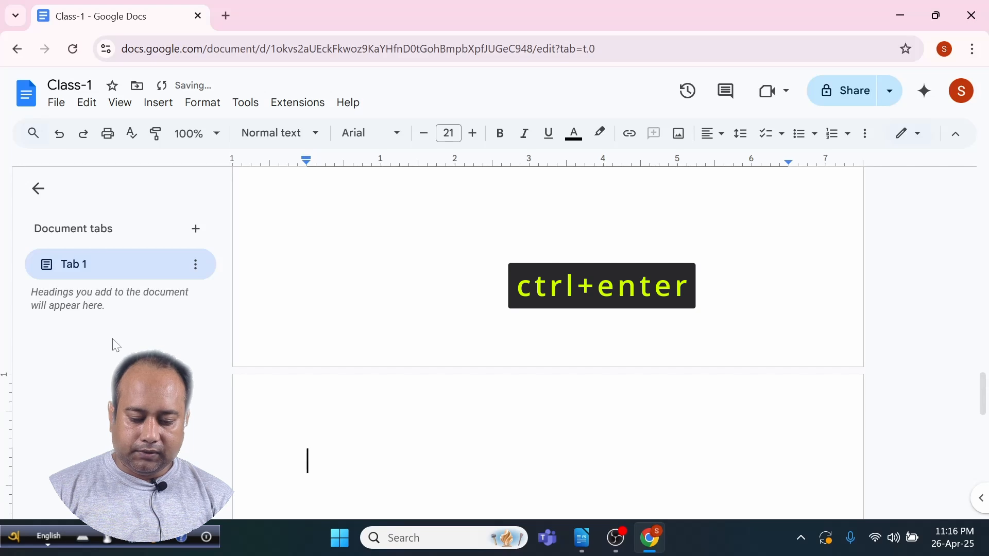
scroll(547, 340, "down", 3)
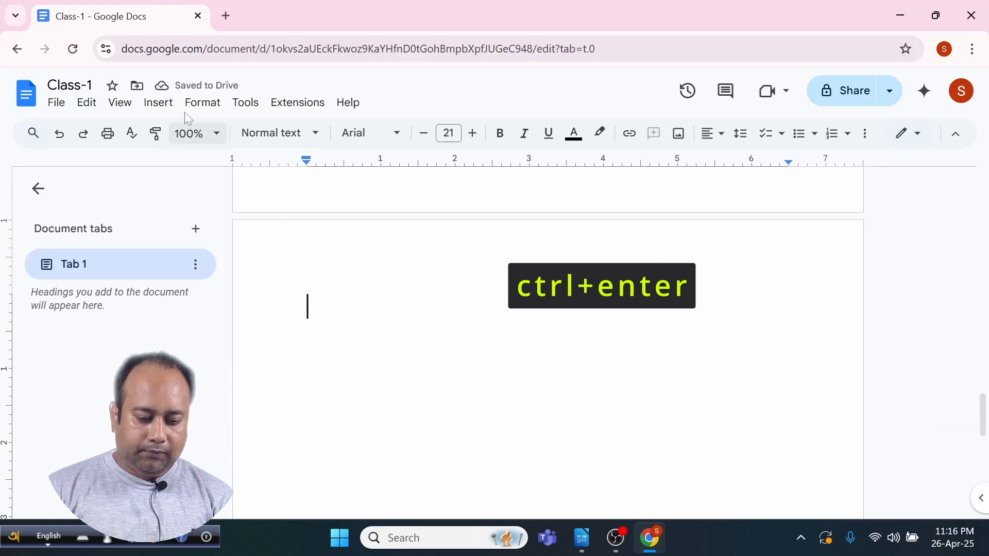
Insert a new drawing on the blank page and draw a rectangle about 3 by 1.9 inches in it
left_click(159, 103)
mouse_move(231, 179)
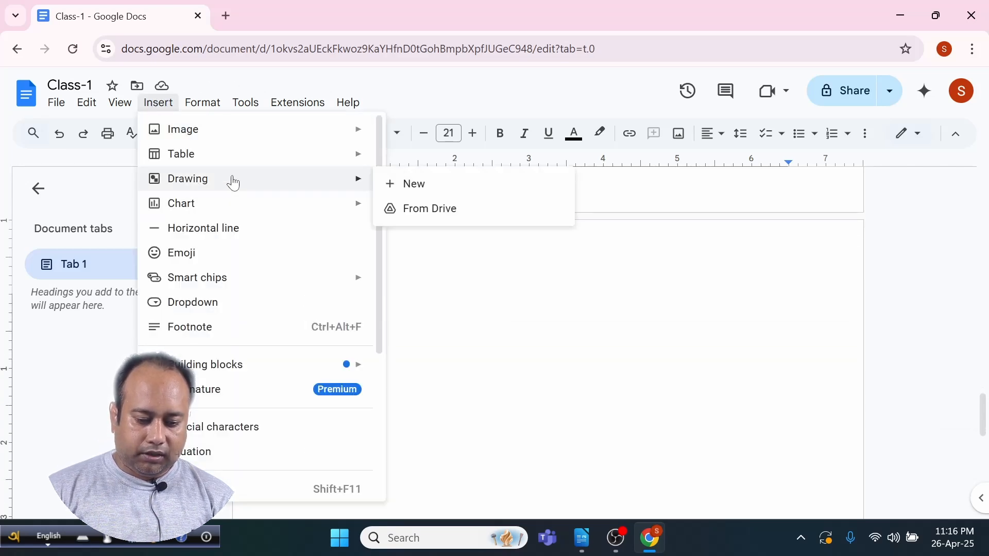
left_click(434, 189)
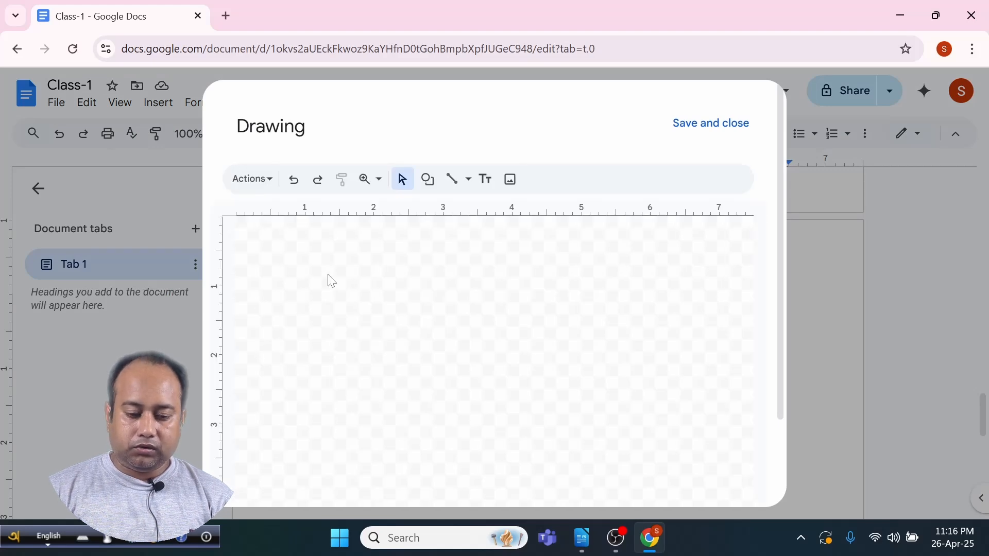
left_click(428, 179)
mouse_move(464, 207)
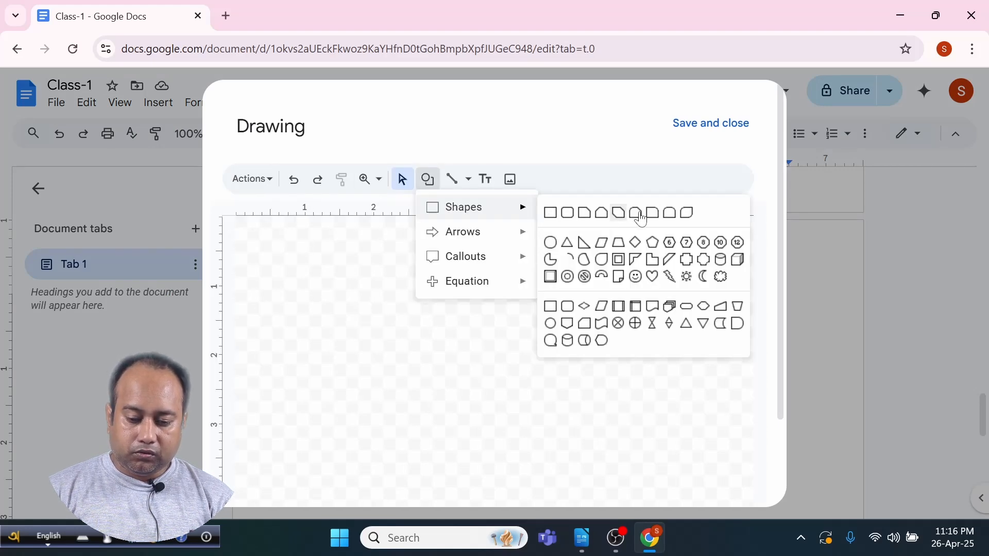
mouse_move(321, 278)
left_mouse_down()
mouse_move(432, 362)
mouse_move(527, 407)
left_mouse_up()
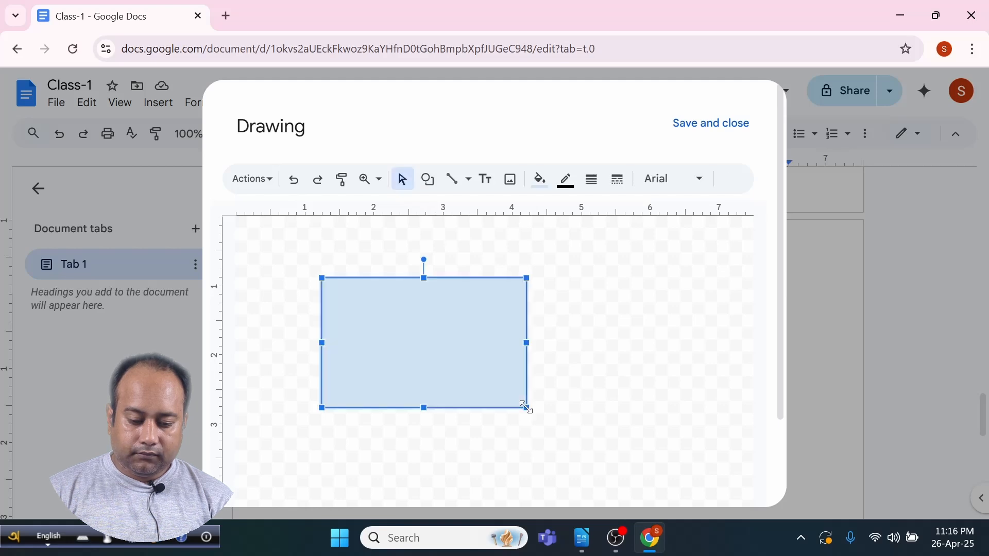
Add a text box about 1.8 by 1.1 inches beside the rectangle, containing "Hi, Welcome"
left_click(486, 181)
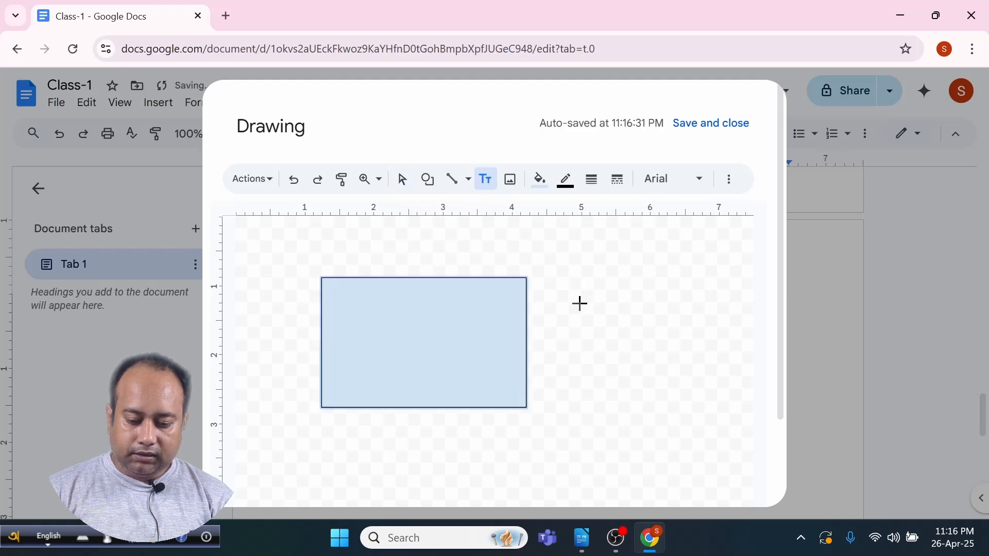
left_click_drag(550, 299, 673, 378)
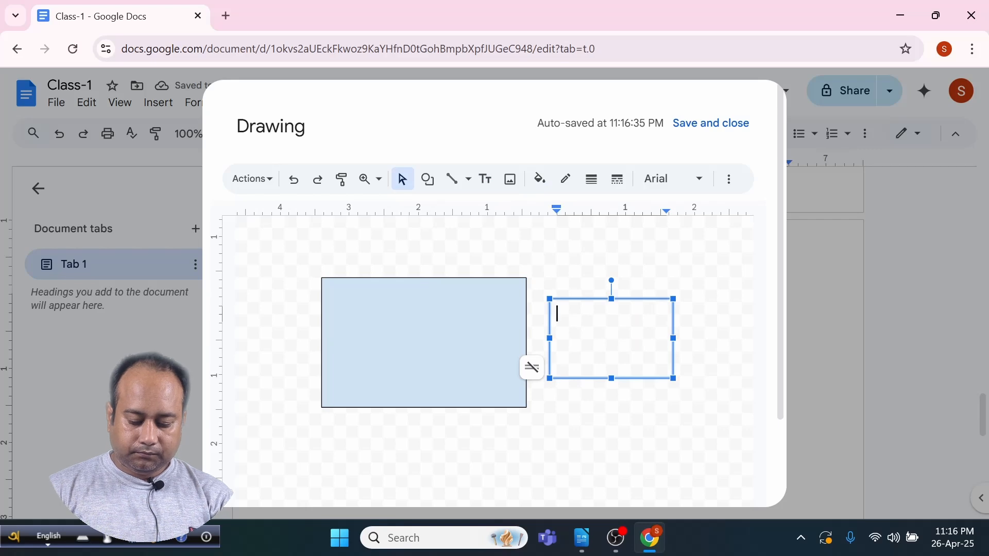
type("Hi")
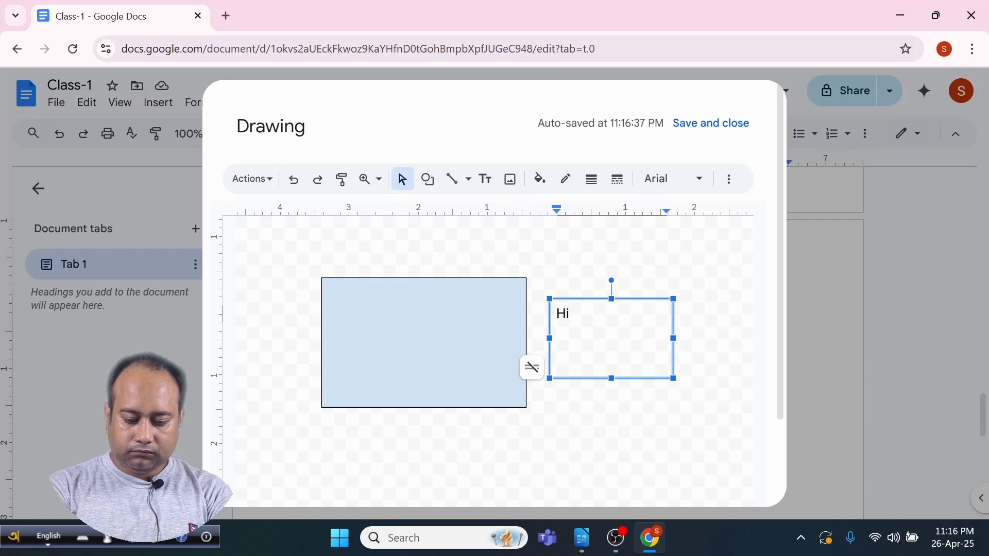
type(", Welco")
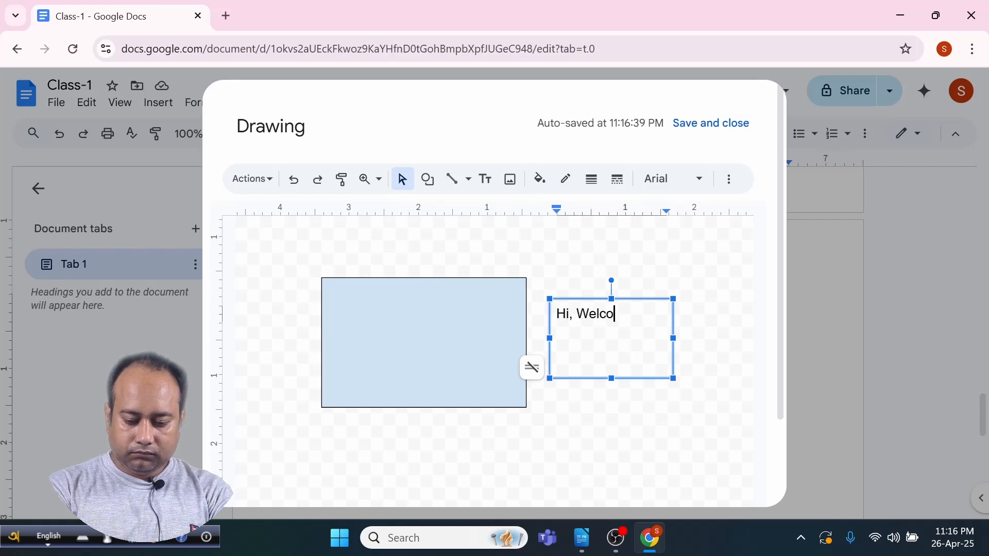
type("me")
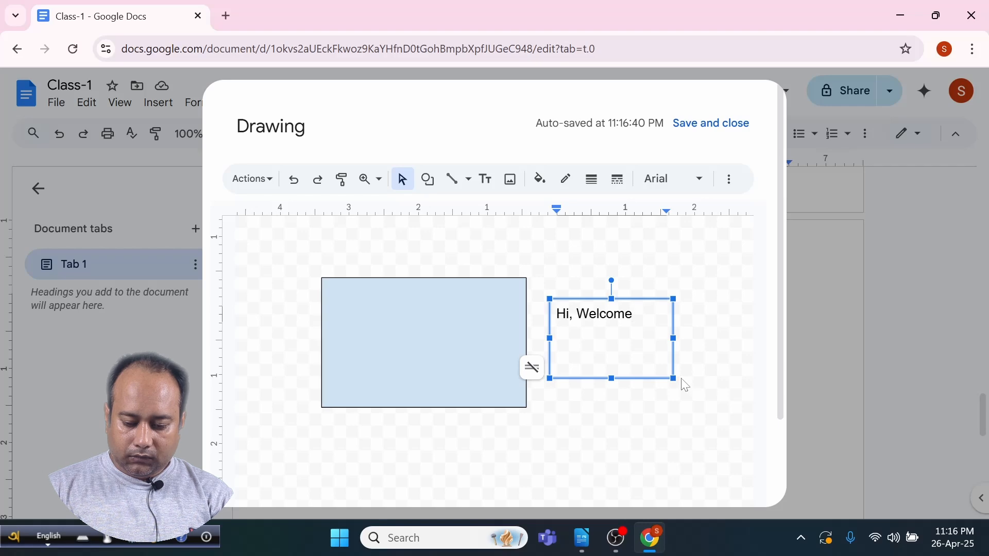
Shrink the "Hi, Welcome" text box to about 1.6 by 0.45 inches, move it onto the rectangle, and save the drawing
left_click_drag(673, 379, 661, 330)
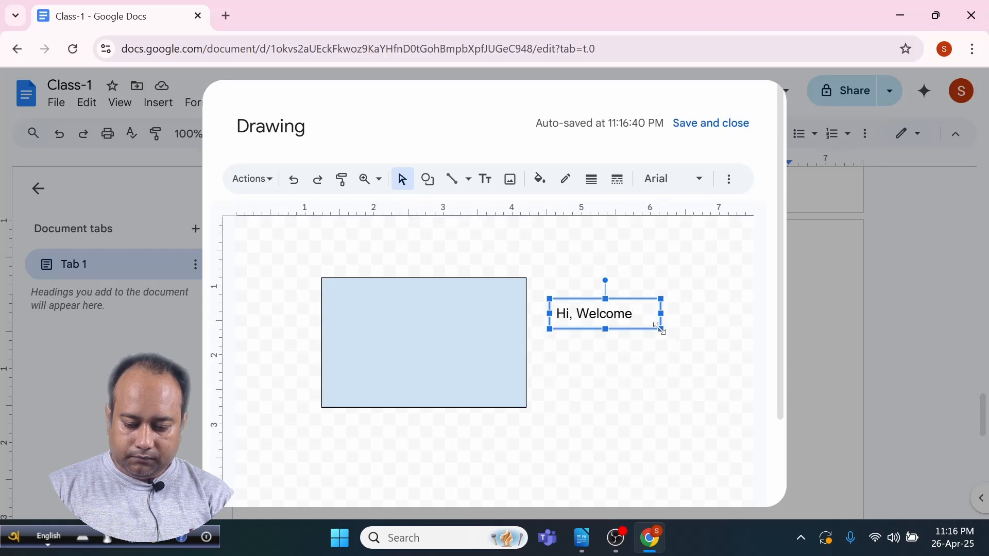
left_click_drag(626, 300, 448, 334)
left_click(591, 336)
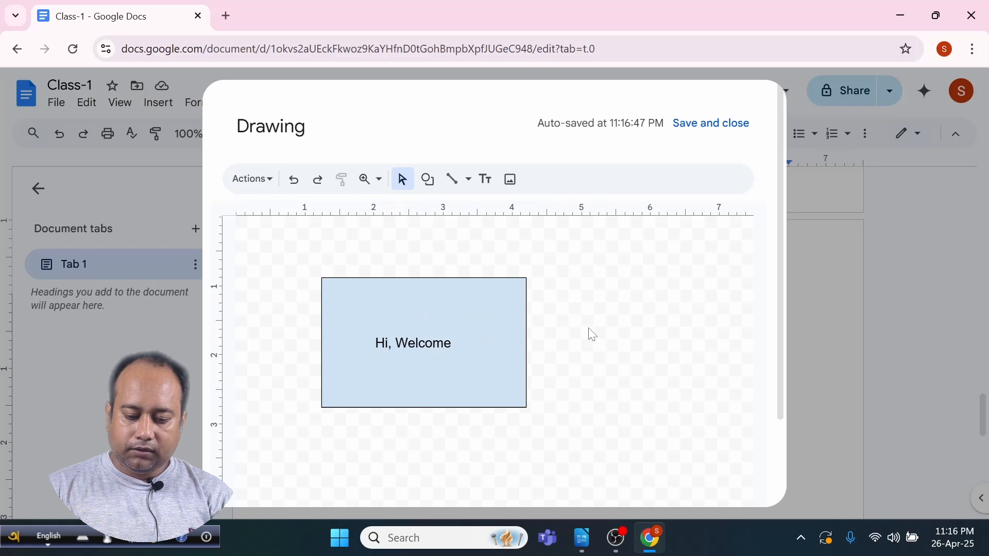
left_click(711, 124)
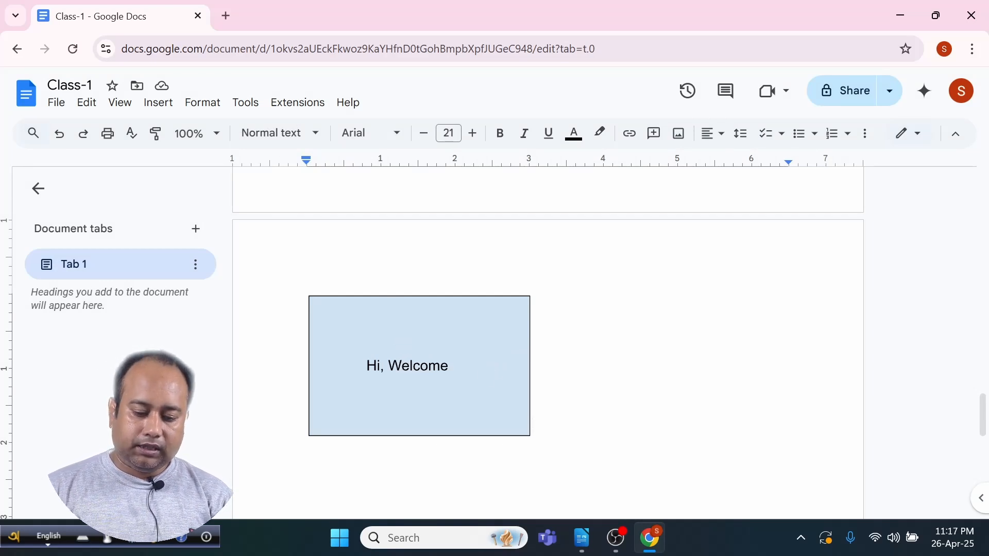
Reopen the drawing for editing and move the rectangle and its text box about 0.6 inch to the left
double_click(485, 359)
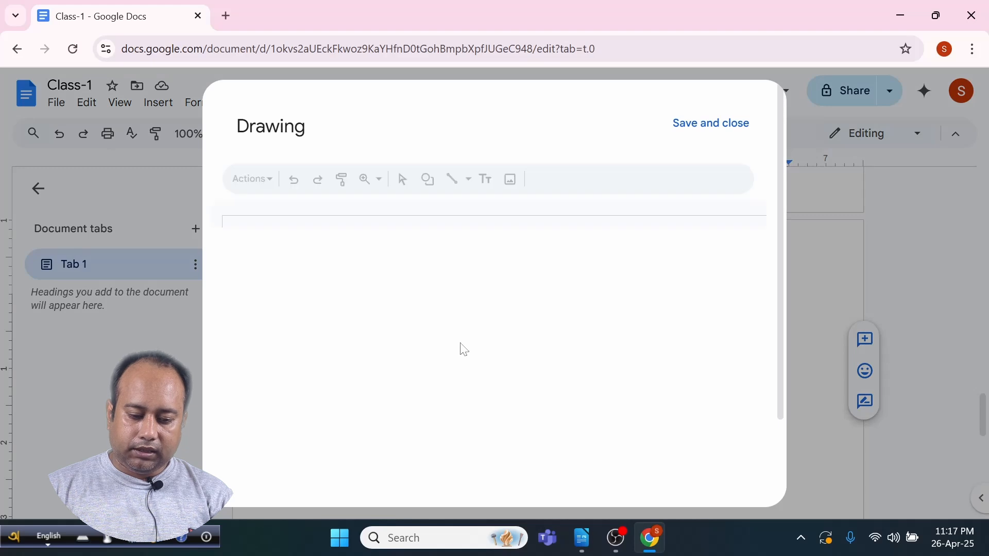
left_click(425, 323)
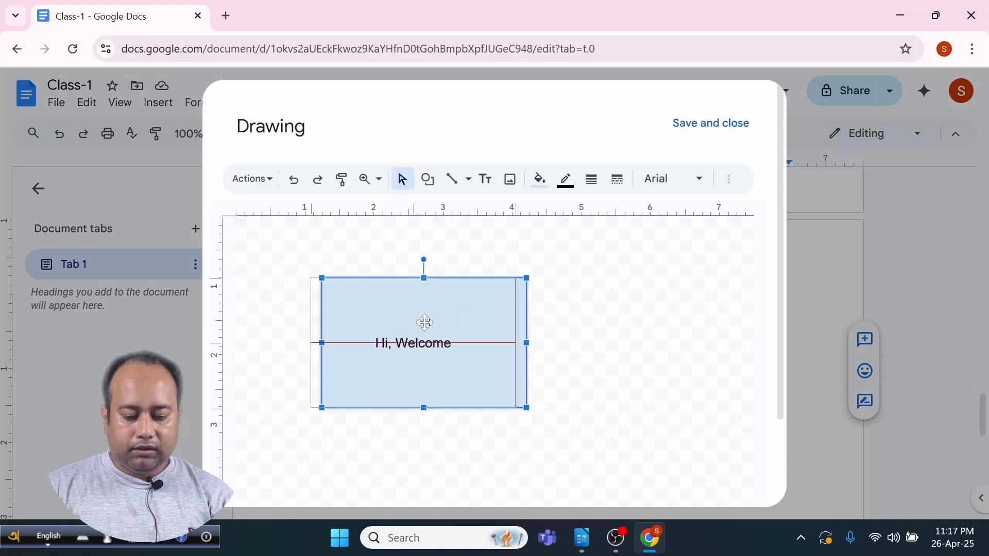
key("Left")
key("Left")
key("Left")
left_click_drag(416, 343, 398, 327)
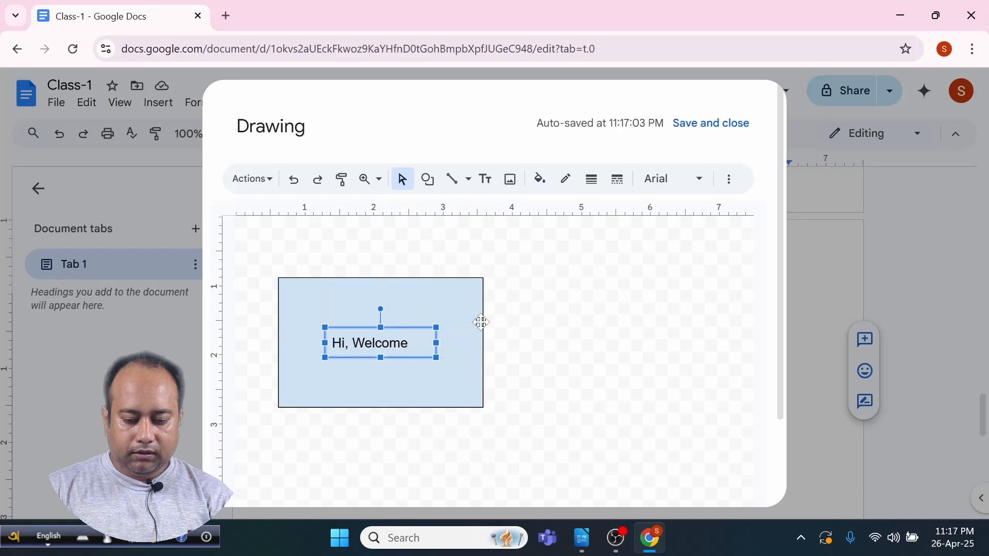
key("Escape")
left_click(430, 181)
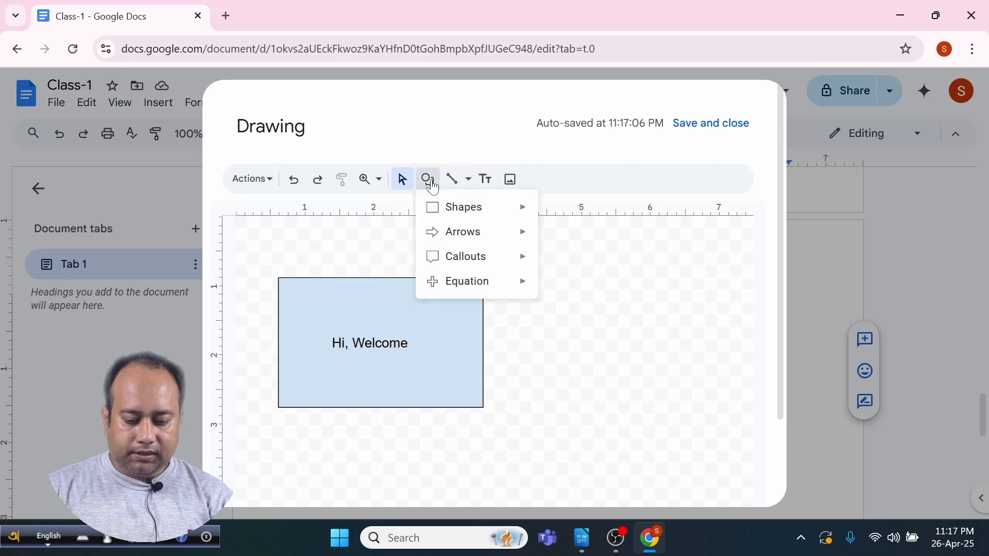
mouse_move(455, 281)
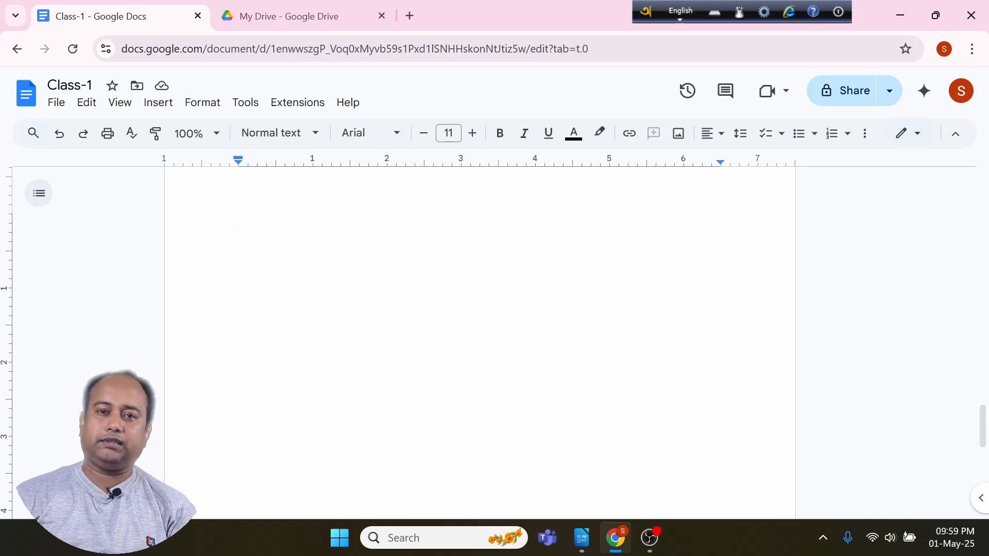
Insert a table with 6 columns and 4 rows, and add a column to the right of its fifth column
left_click(158, 103)
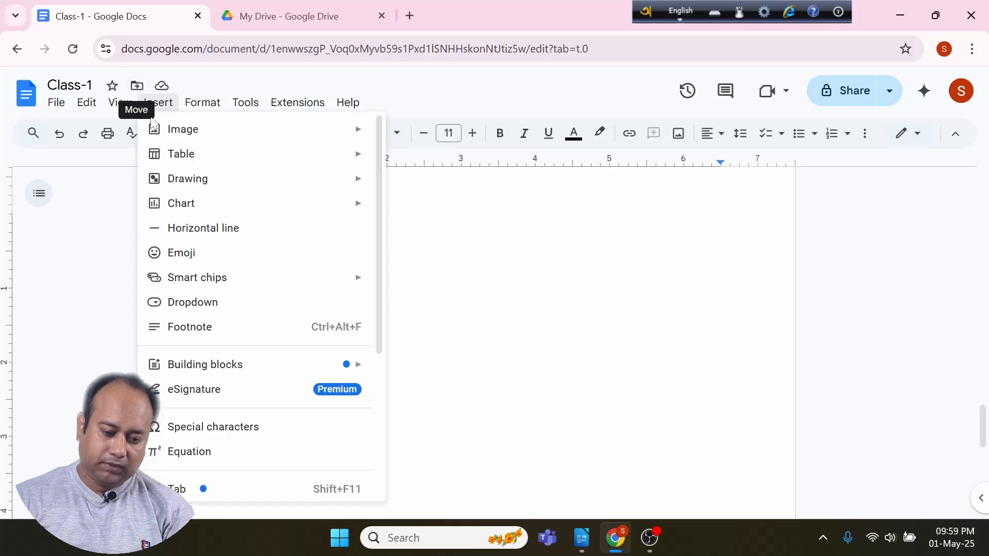
mouse_move(184, 155)
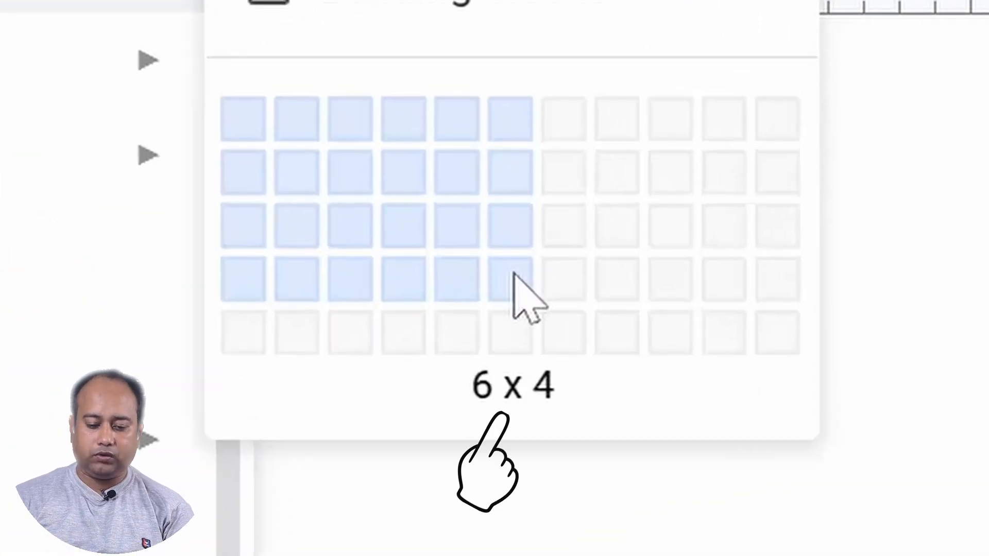
left_click(513, 278)
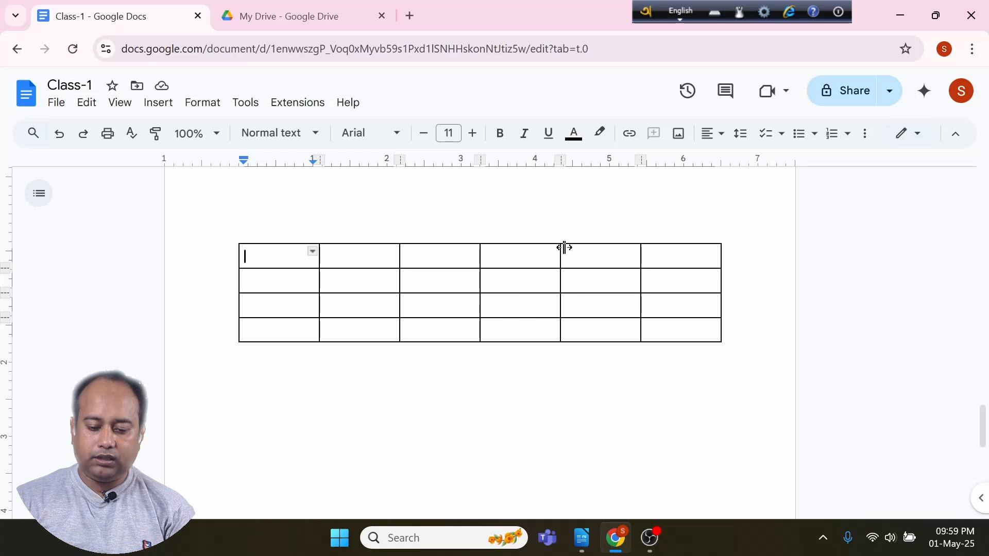
mouse_move(579, 243)
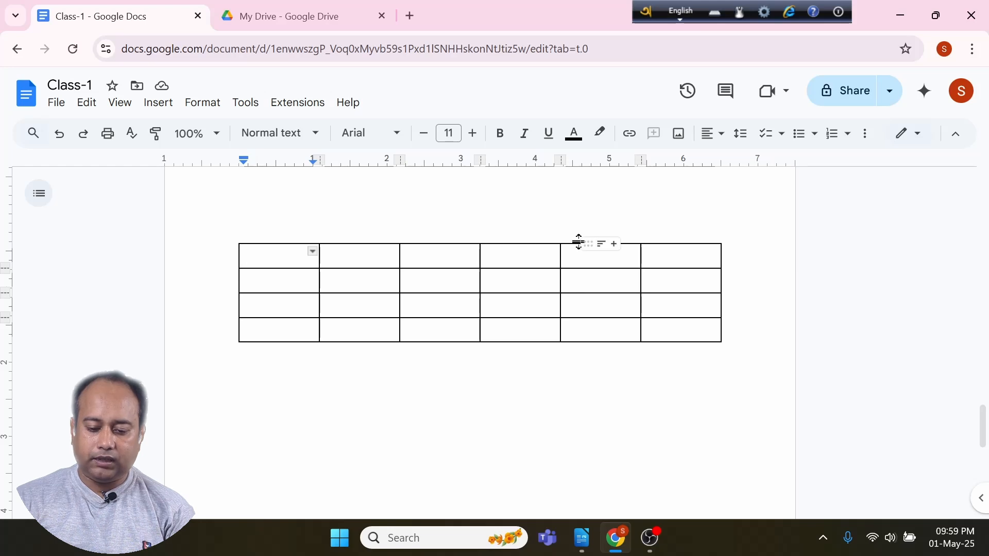
left_click(615, 245)
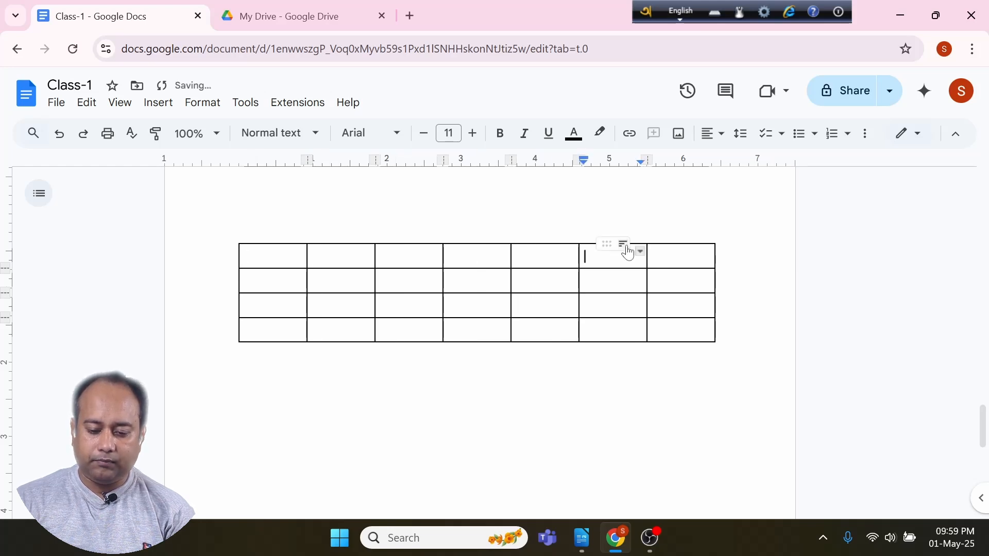
Delete the last three columns of the table
left_click(541, 257)
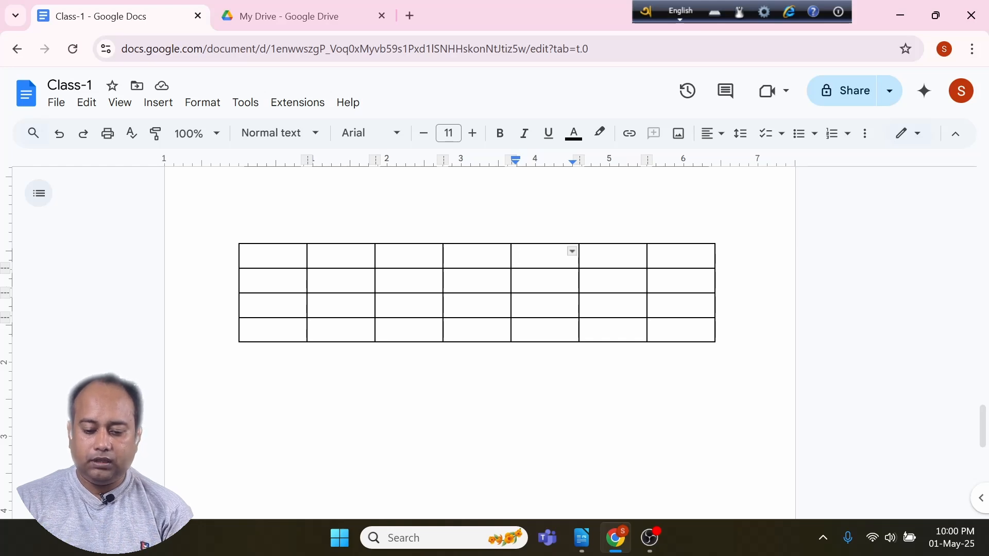
left_click(664, 320, "shift")
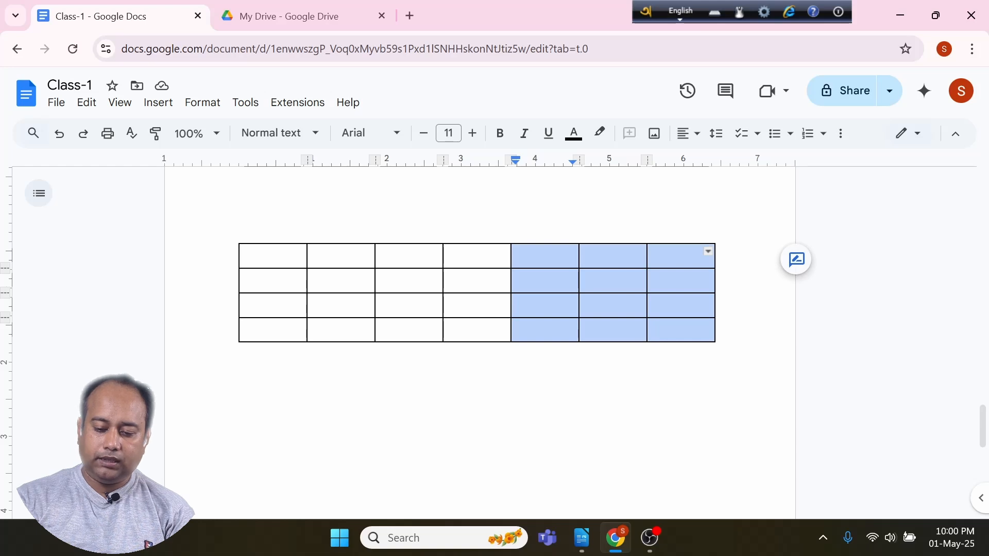
right_click(665, 339)
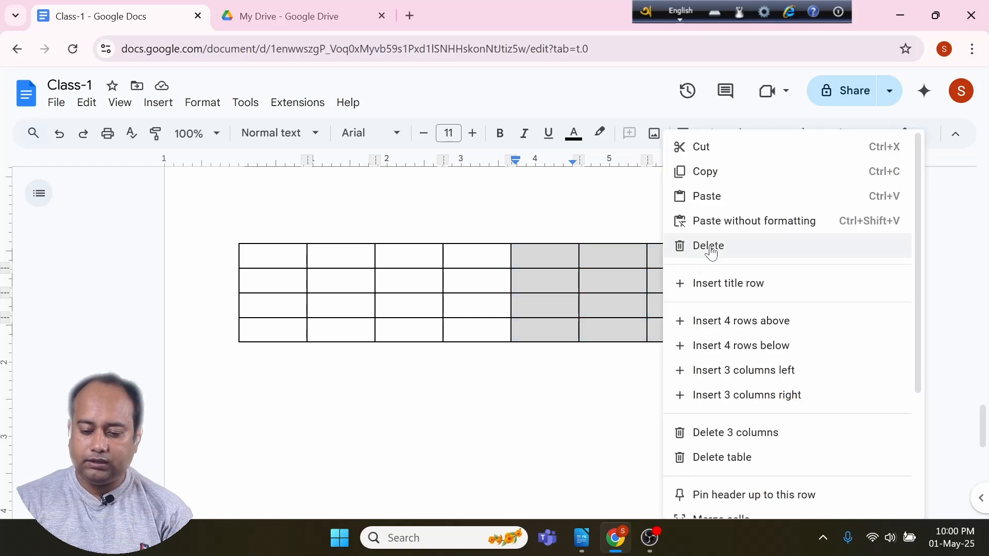
left_click(779, 445)
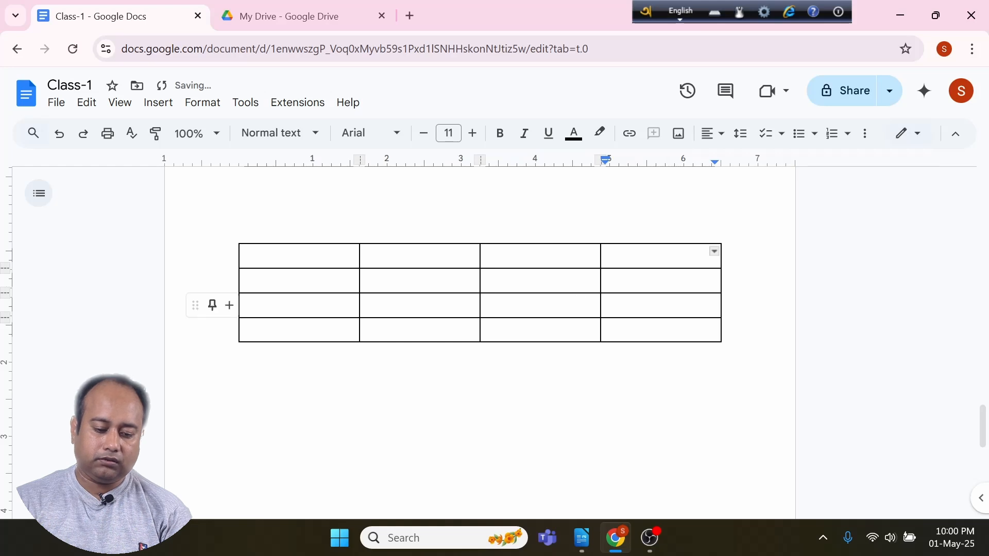
Delete the last two rows of the table
left_click(245, 306)
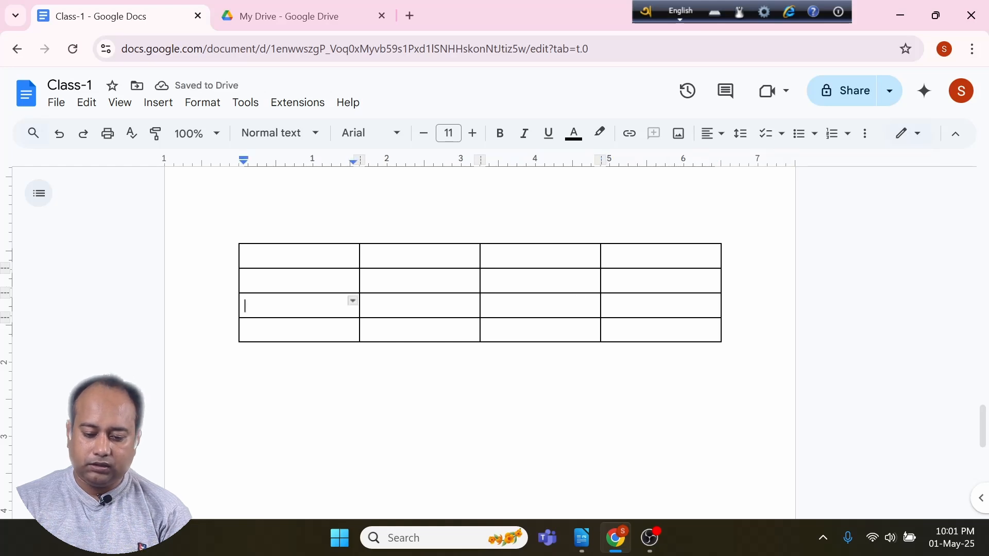
left_click_drag(245, 306, 711, 332)
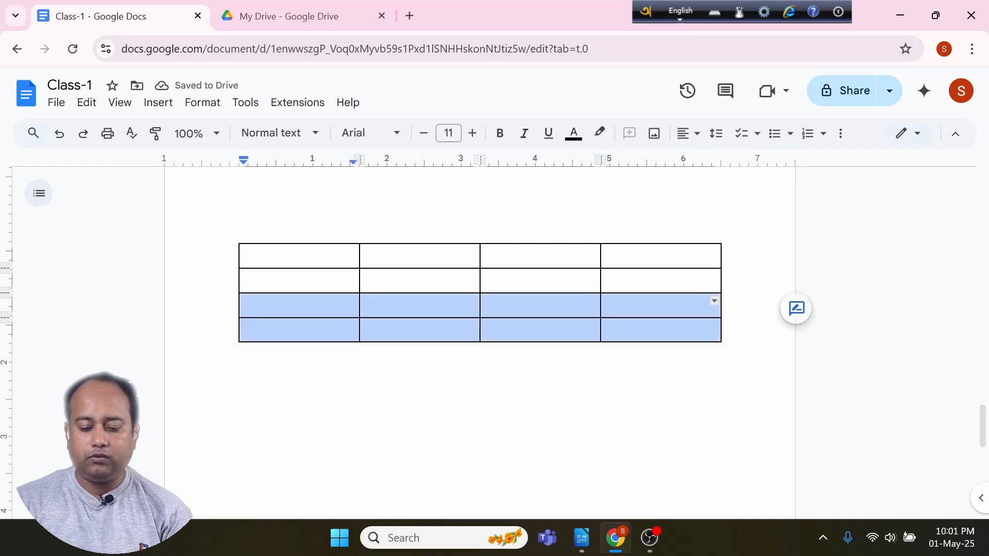
right_click(626, 319)
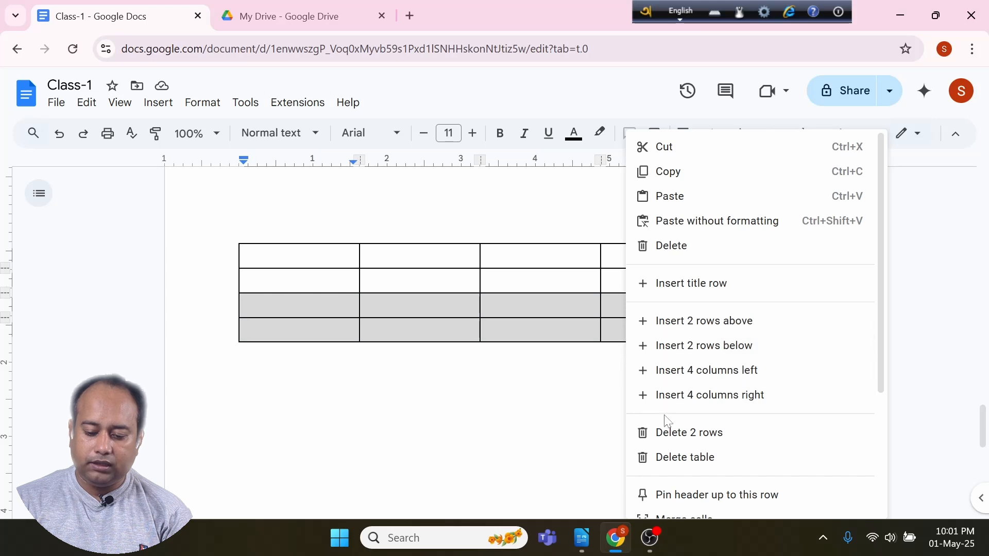
left_click(716, 443)
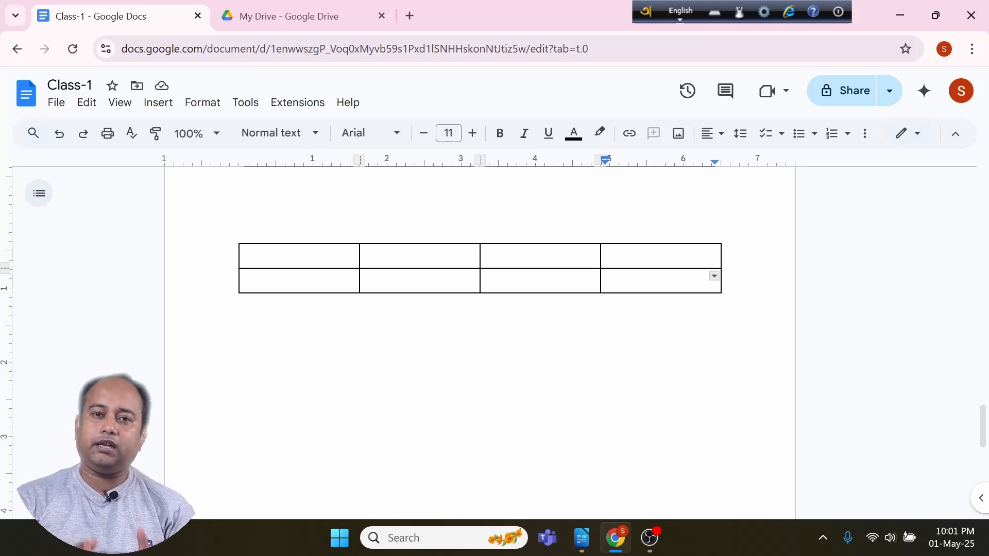
Set the whole document's paper size to A4 (8.27" x 11.69") in the page setup
left_click(57, 102)
scroll(109, 466, "down", 2)
left_click(109, 466)
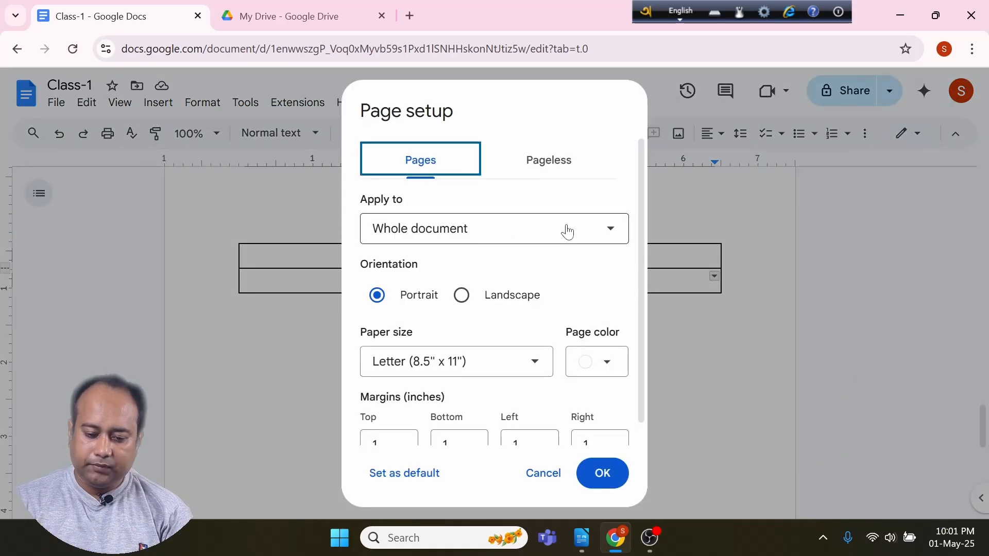
left_click(496, 374)
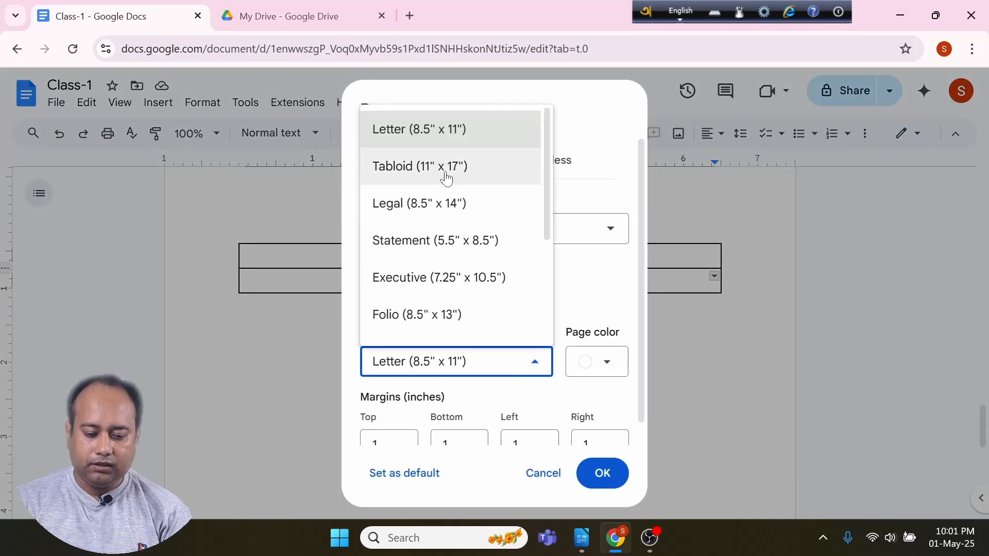
scroll(447, 178, "down", 3)
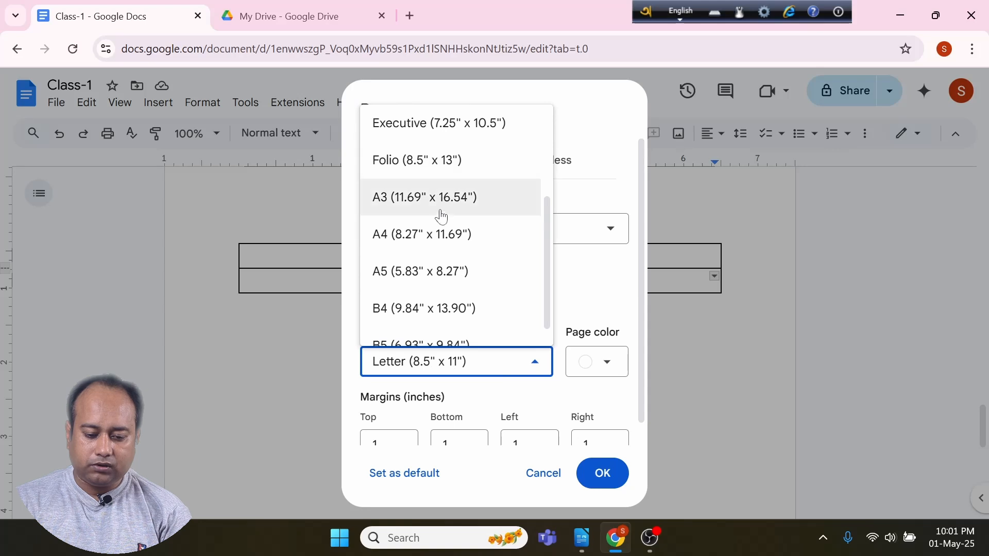
left_click(433, 235)
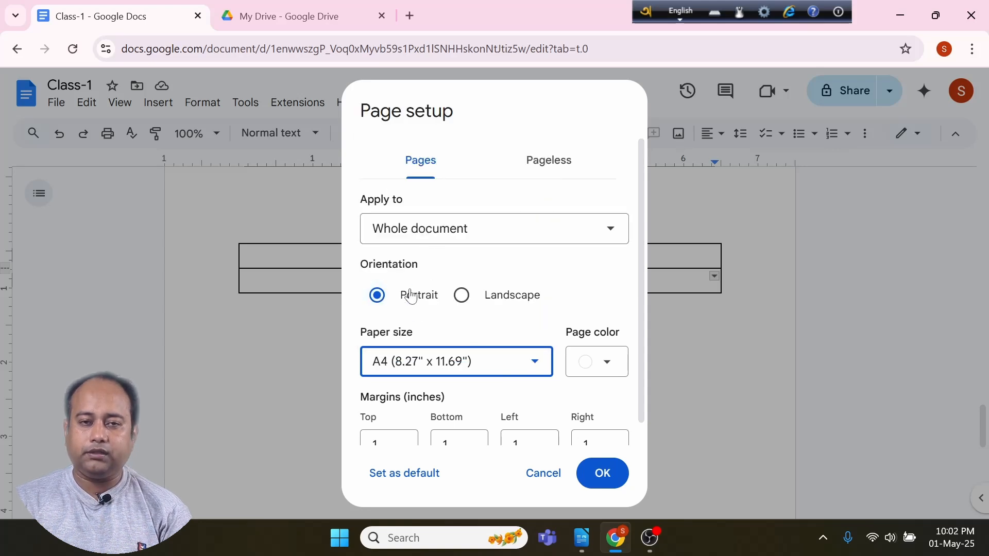
scroll(405, 360, "down", 1)
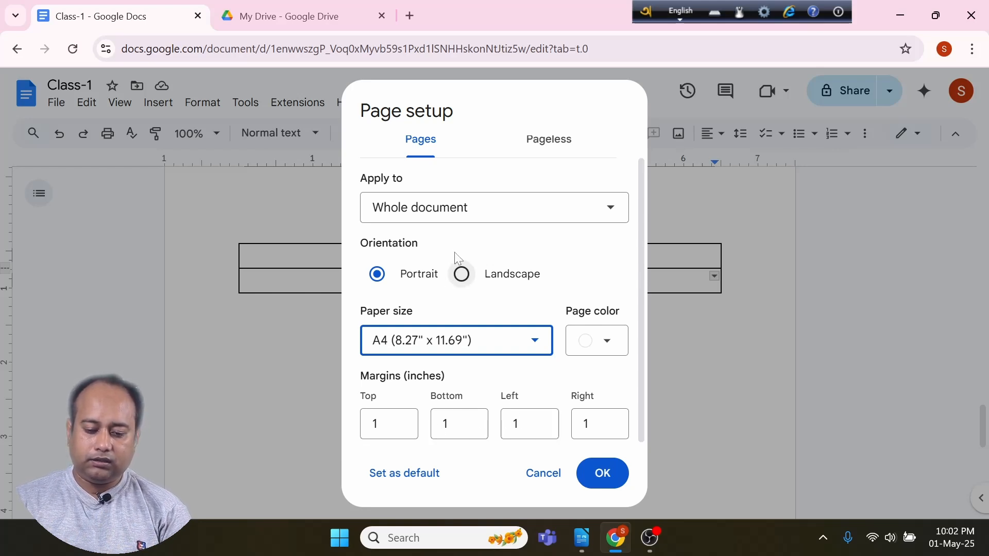
left_click(617, 474)
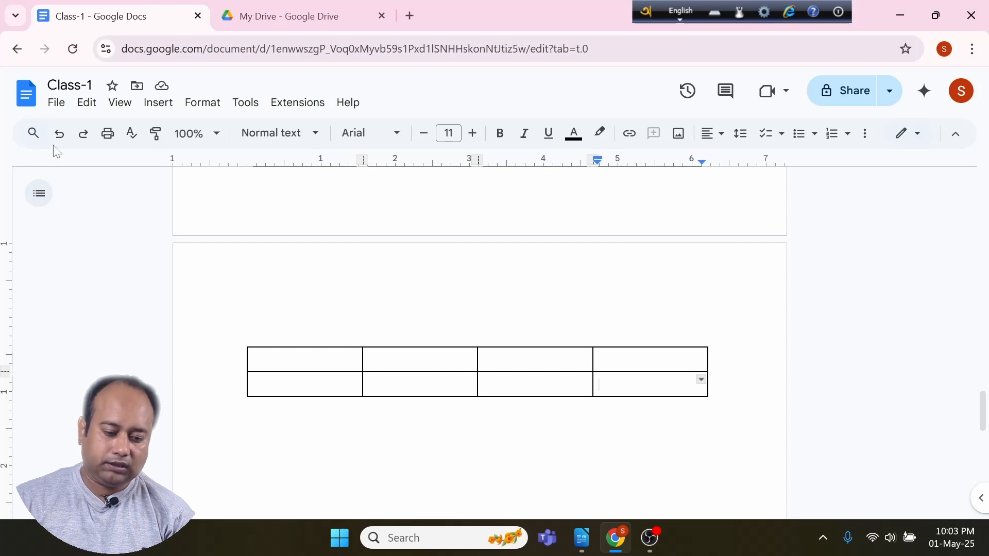
Download the document as a PDF and open Class-1.pdf to look through its pages
left_click(59, 102)
mouse_move(98, 184)
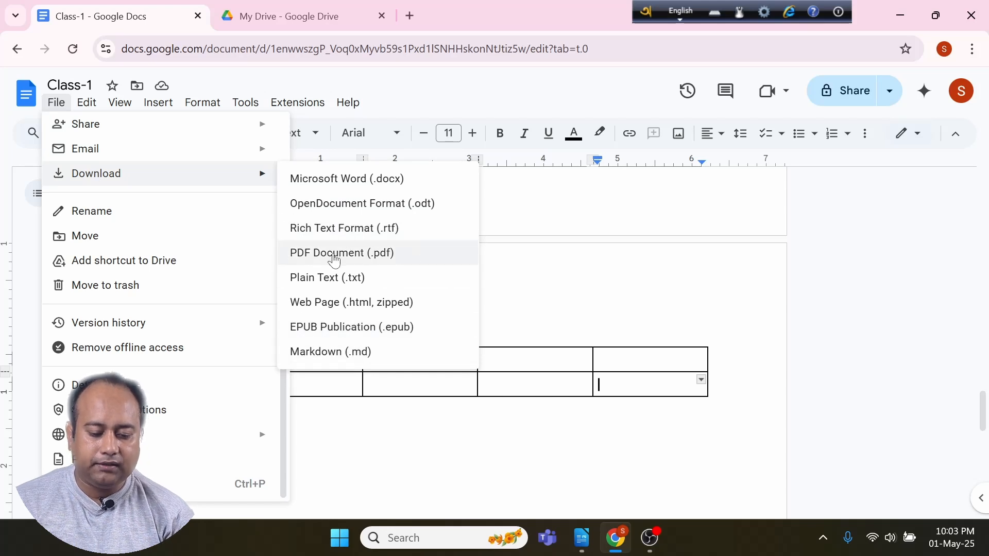
left_click(407, 258)
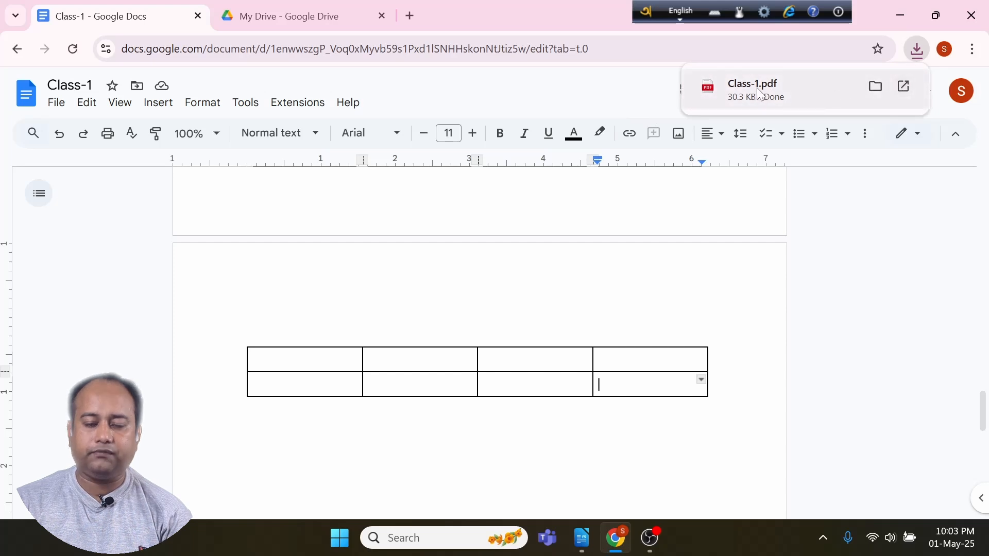
left_click(806, 95)
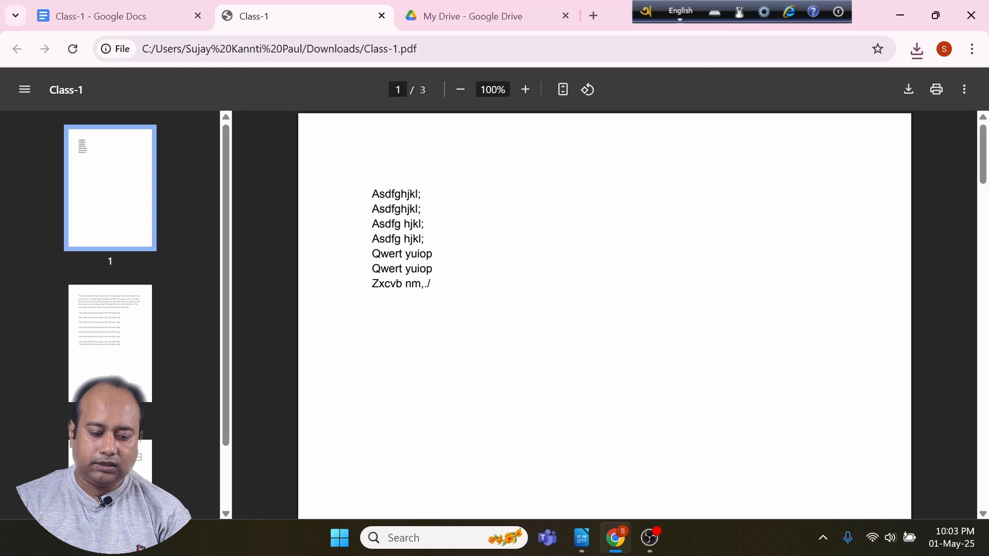
scroll(605, 314, "down", 20)
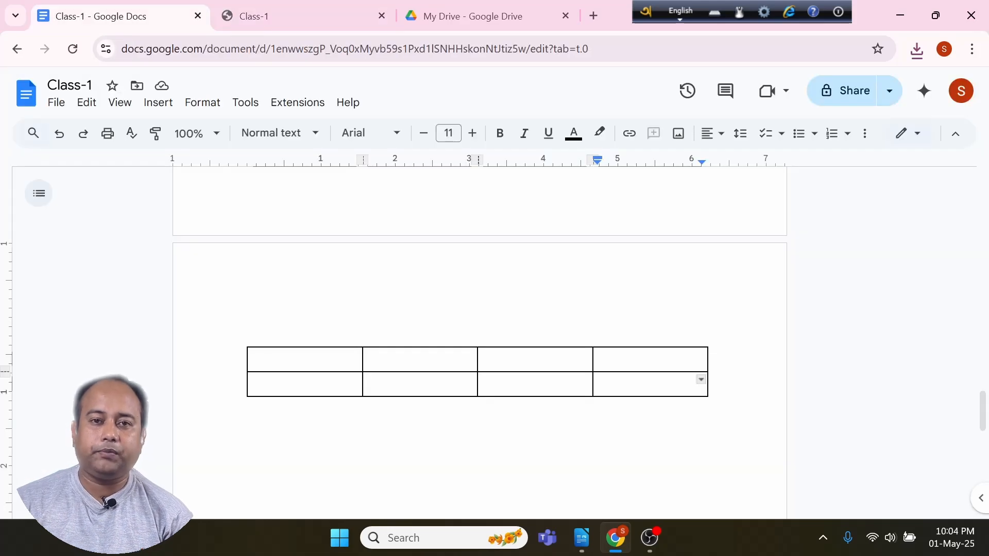
Open the document's print settings, review the destination options, and set a custom page range of 1-3
left_click(58, 104)
left_click(83, 484)
left_click(771, 142)
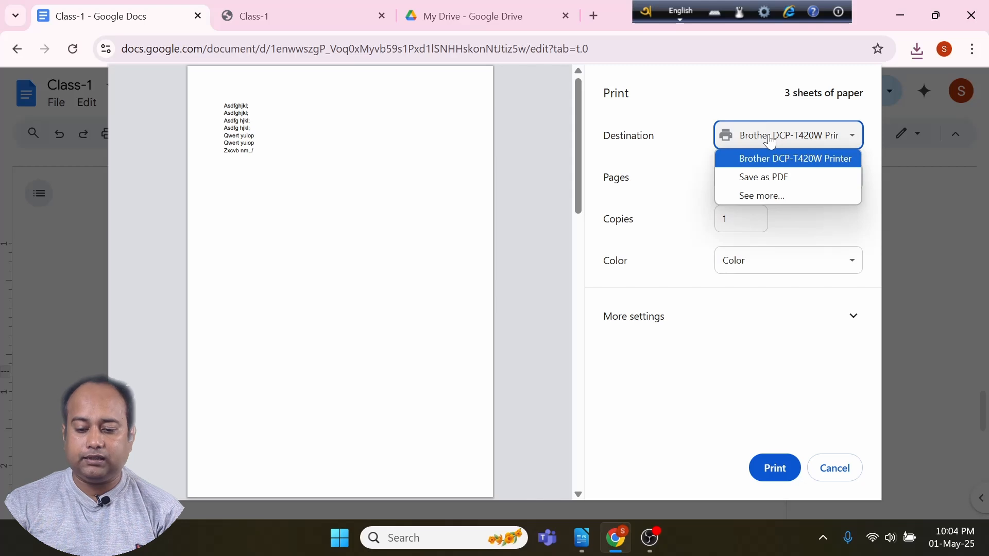
left_click(721, 106)
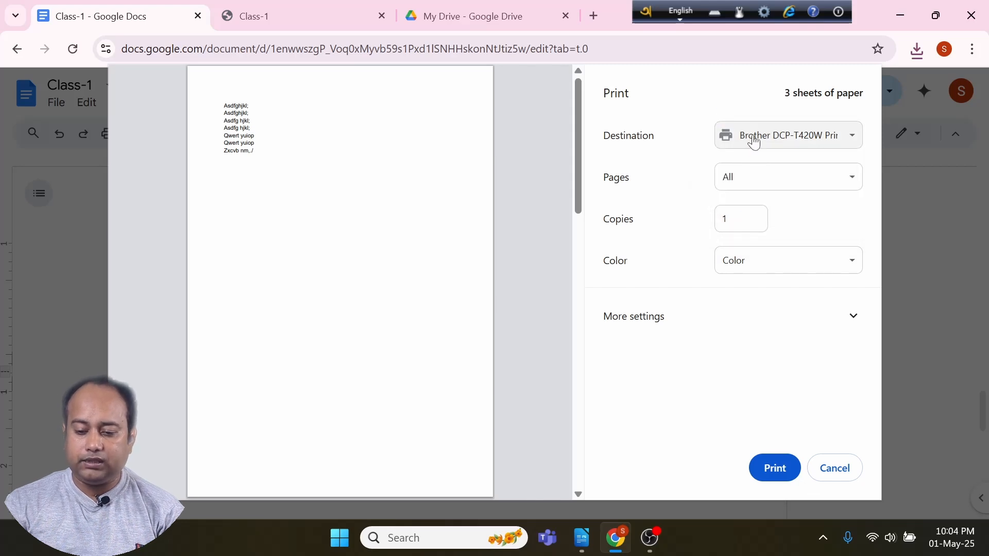
left_click(750, 184)
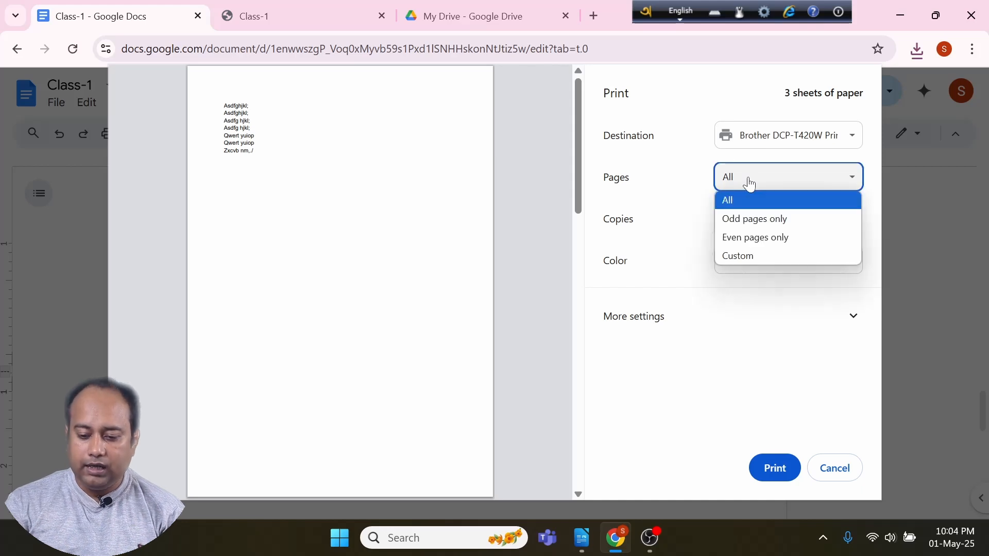
left_click(762, 257)
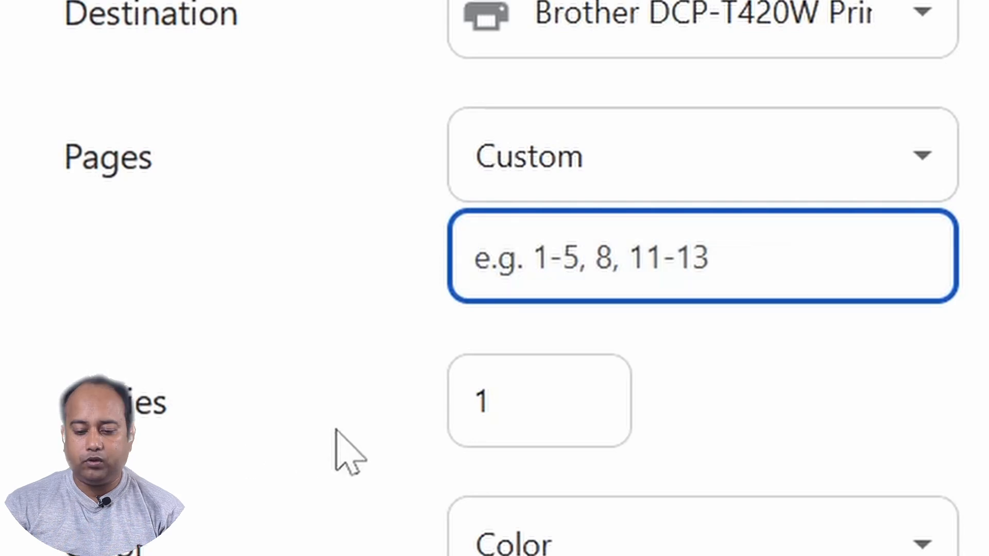
scroll(541, 325, "down", 2)
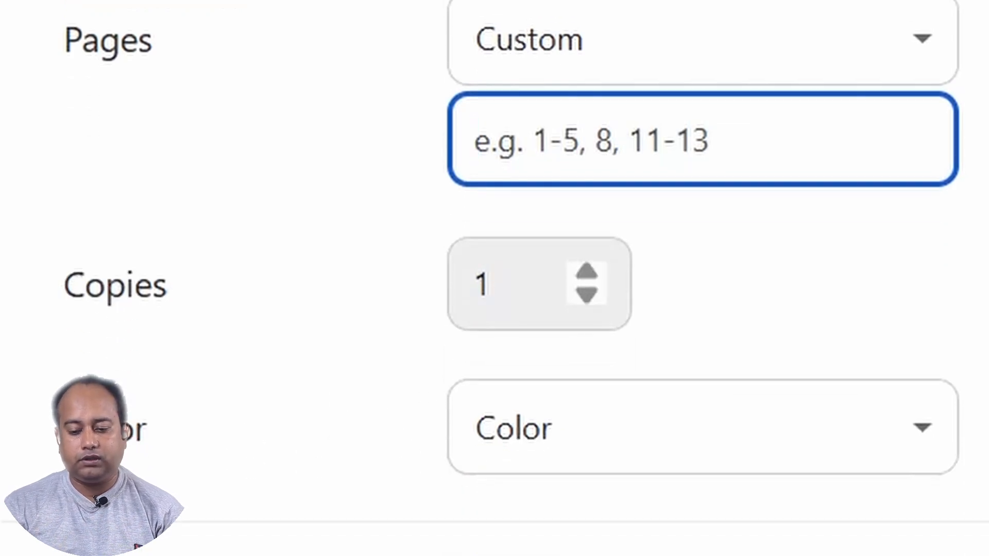
type("1-3")
Try raising the number of copies, return it to 1, and view the print colour options
left_click(592, 273)
left_click(591, 273)
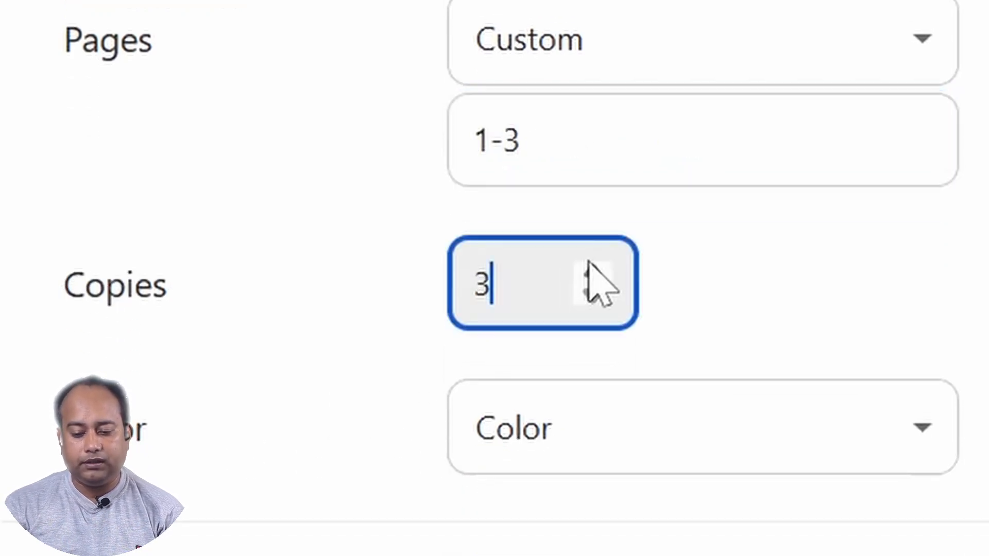
left_click(591, 273)
left_click(592, 273)
left_click(592, 296)
left_click(592, 297)
left_click(592, 296)
left_click(593, 296)
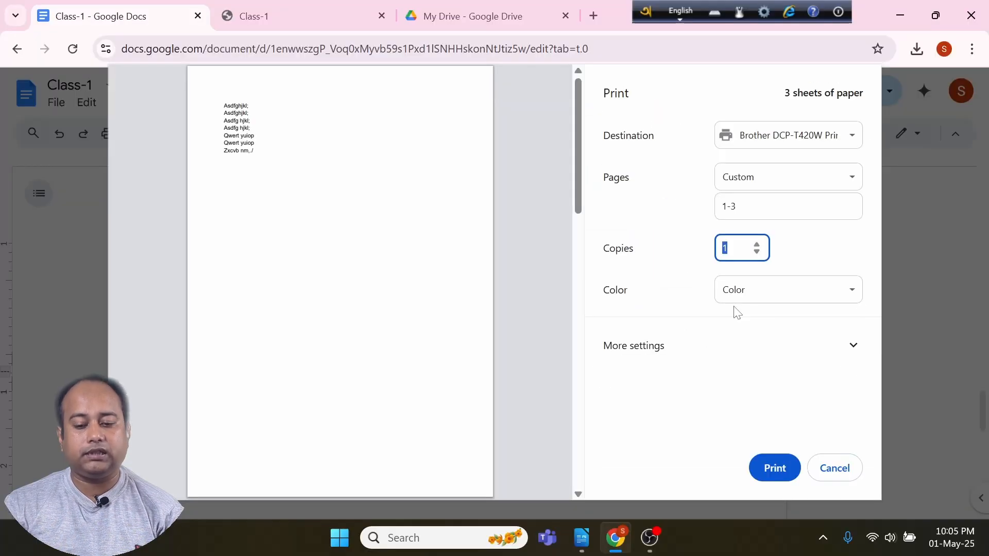
left_click(768, 291)
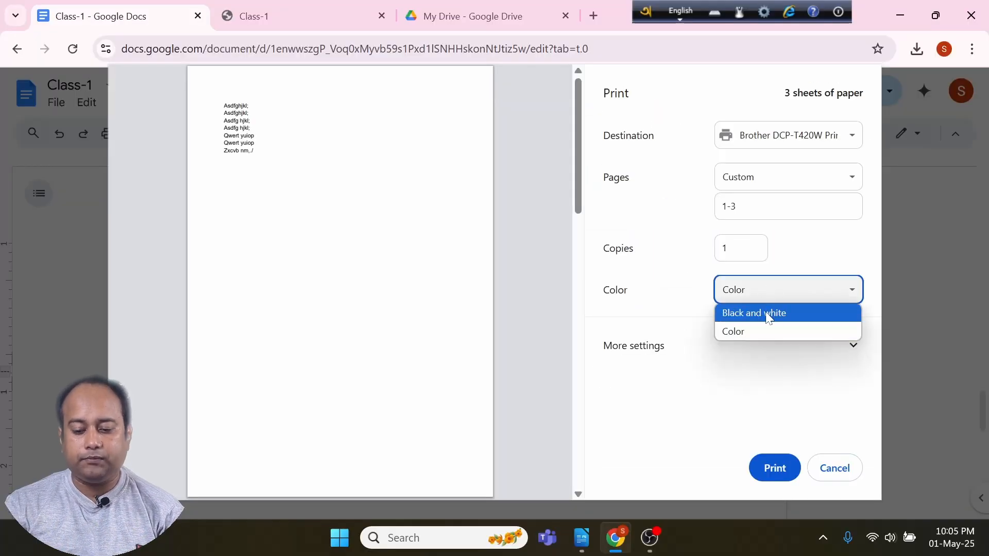
left_click(772, 293)
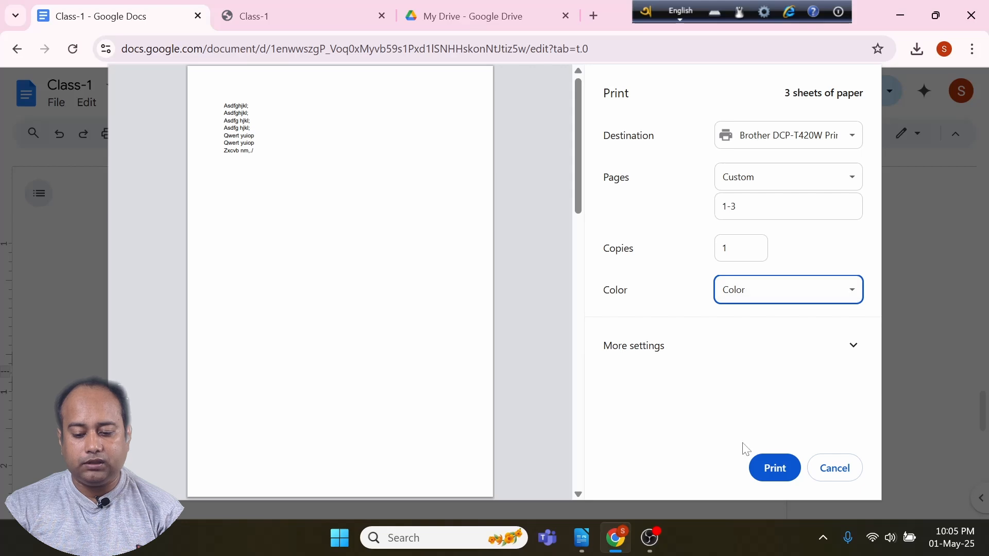